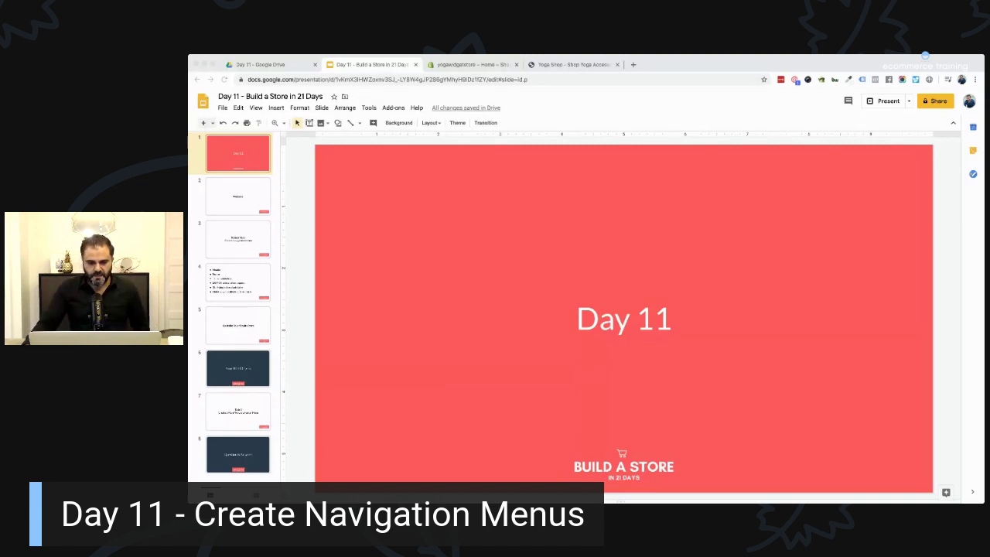
Step: Advance the Day 11 presentation to the Today's Topic slide about creating navigation menus
left_click(375, 68)
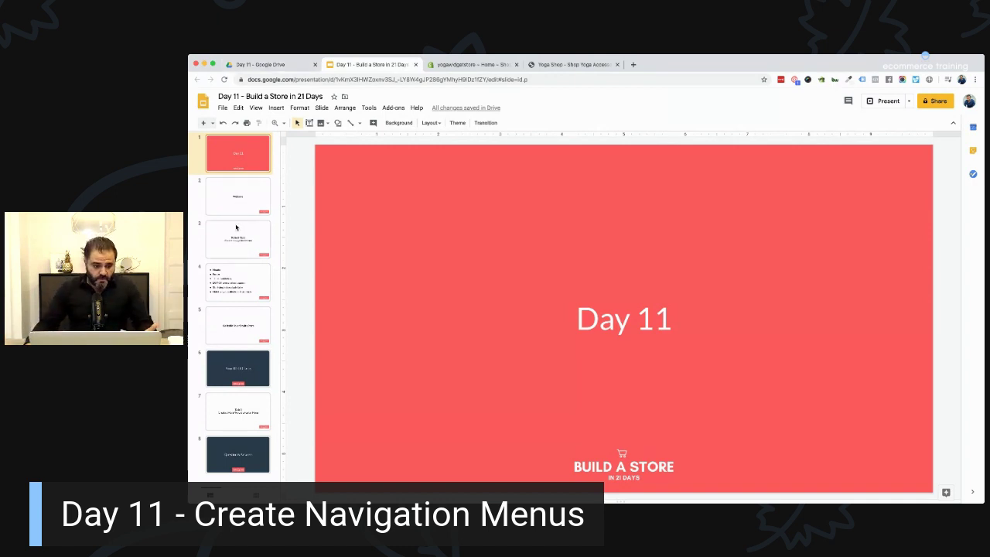
key("Down")
key("Down")
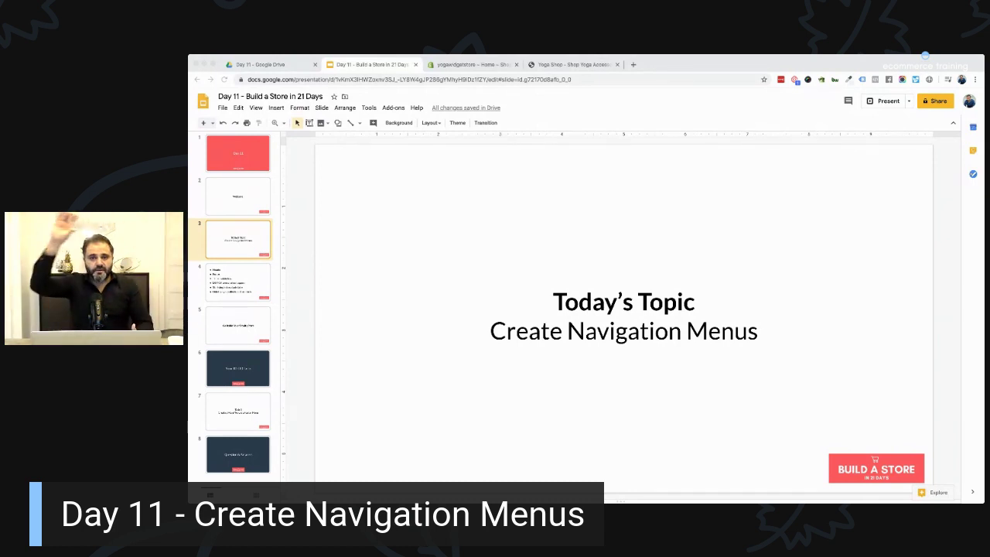
Step: Switch to the Yoga Shop storefront and examine the navigation menu in its header
left_click(468, 65)
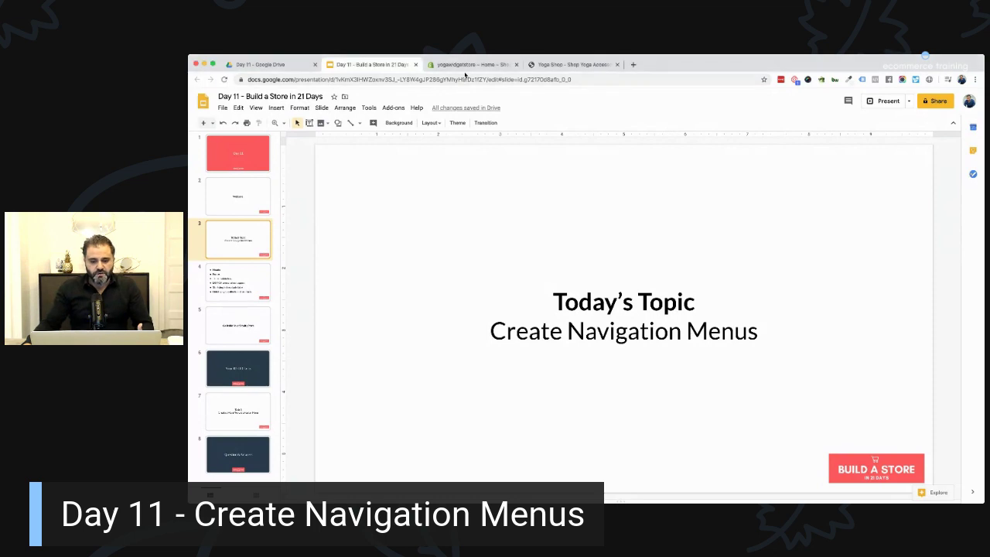
left_click(577, 65)
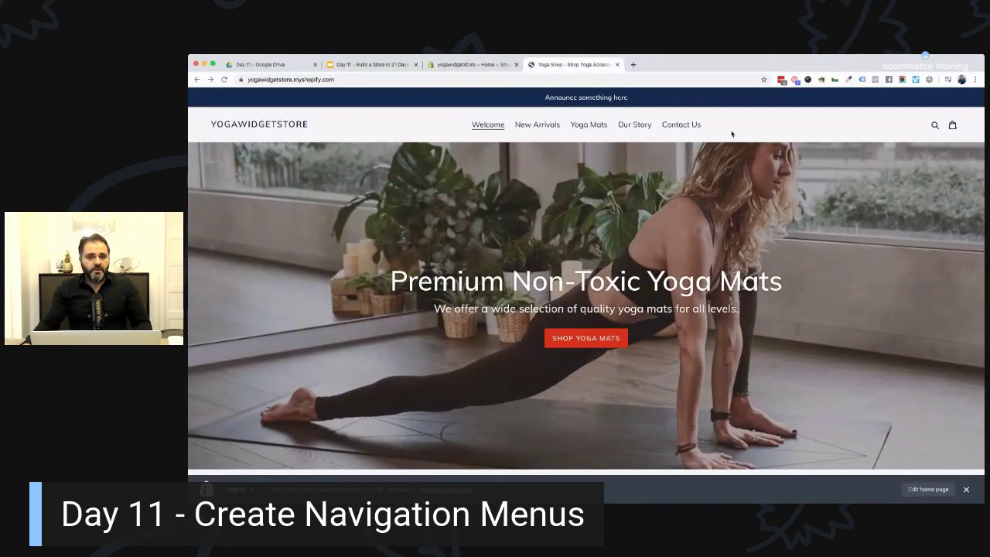
scroll(719, 143, "down", 1)
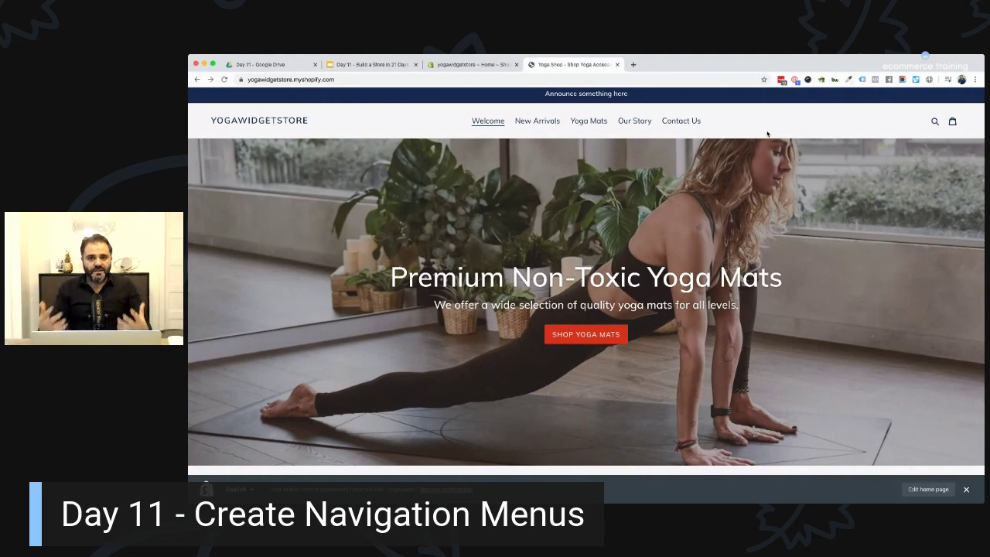
Step: Show the slide with the header and footer menu tips, and examine the storefront's header and footer links
left_click(347, 65)
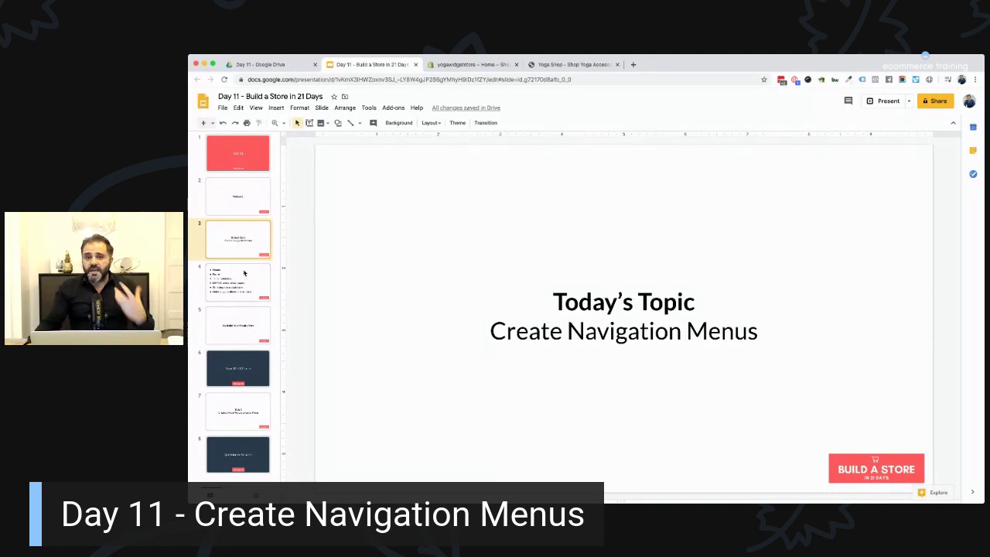
left_click(221, 288)
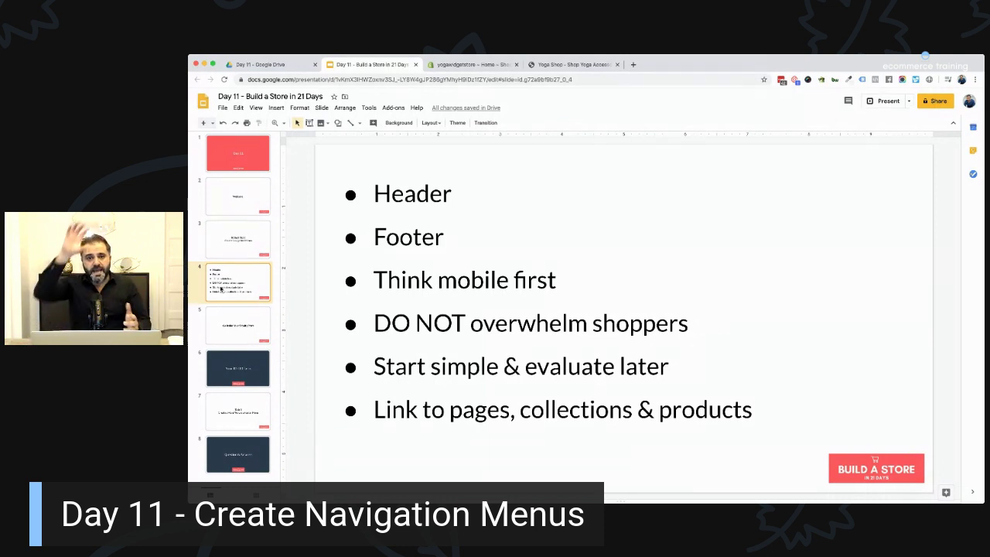
left_click(534, 65)
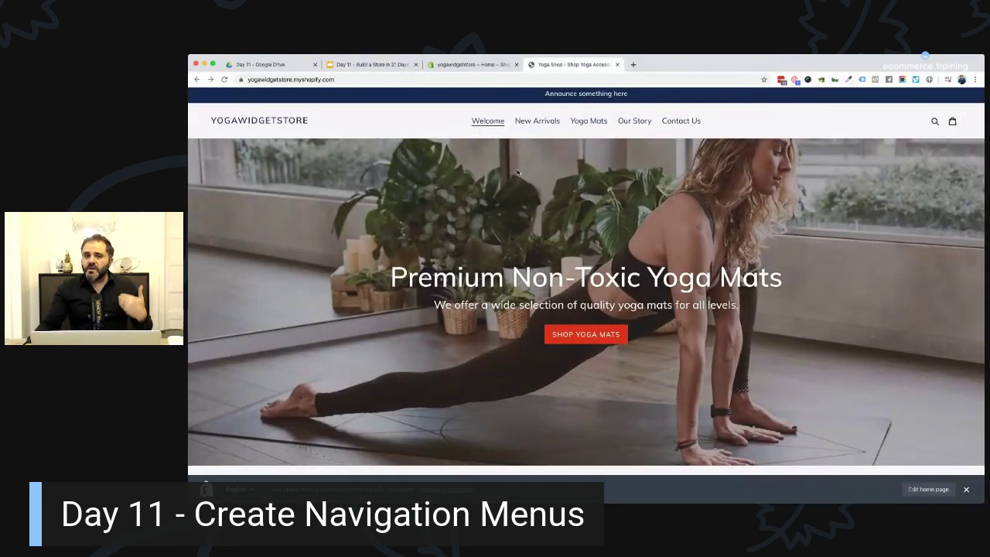
scroll(501, 178, "down", 20)
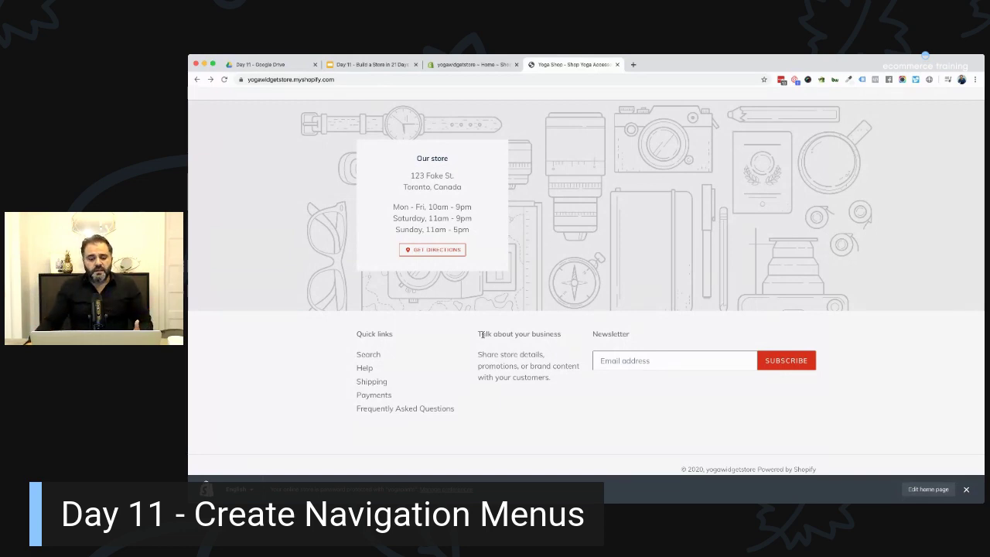
scroll(483, 336, "up", 5)
scroll(575, 232, "down", 2)
scroll(575, 232, "up", 10)
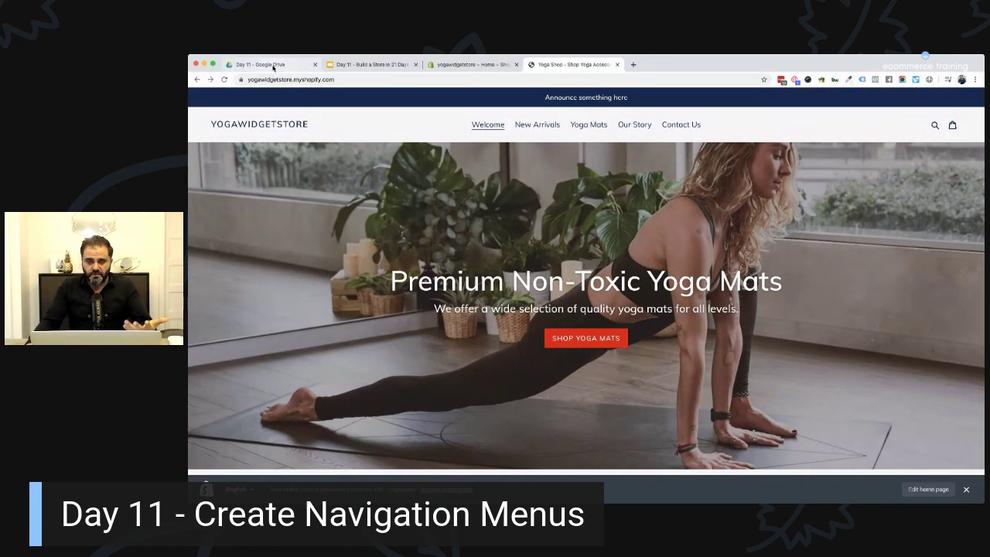
Step: Return to the Day 11 presentation and show the "Go inside Your Shopify Store" slide
left_click(273, 66)
left_click(370, 64)
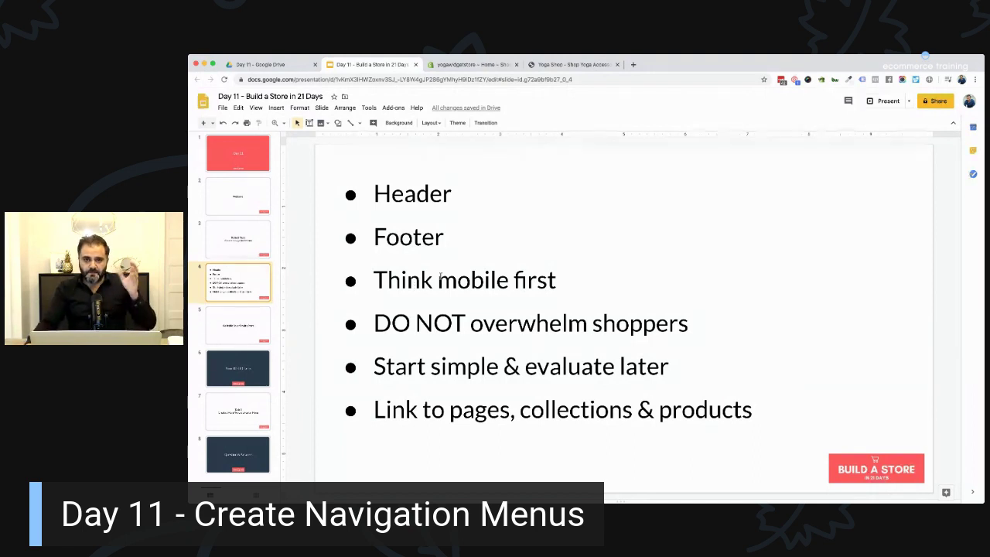
left_click(215, 317)
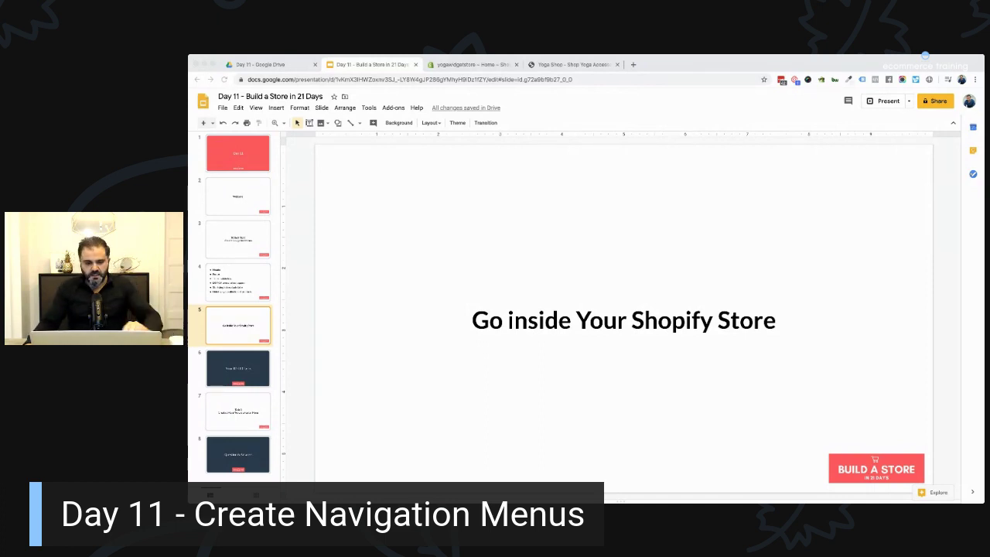
Step: Switch to the Shopify admin and open the online store's Navigation page at an enlarged display size
left_click(461, 65)
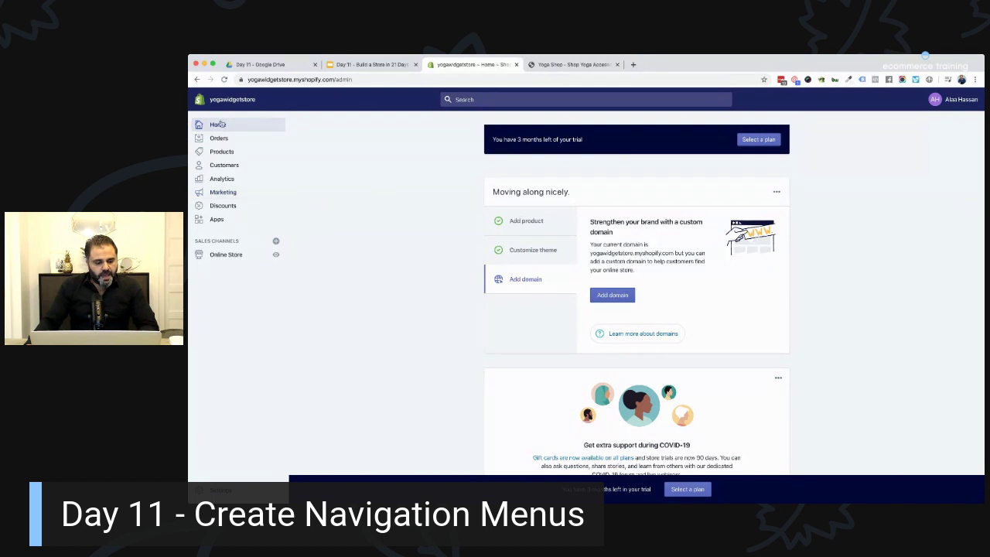
left_click(226, 256)
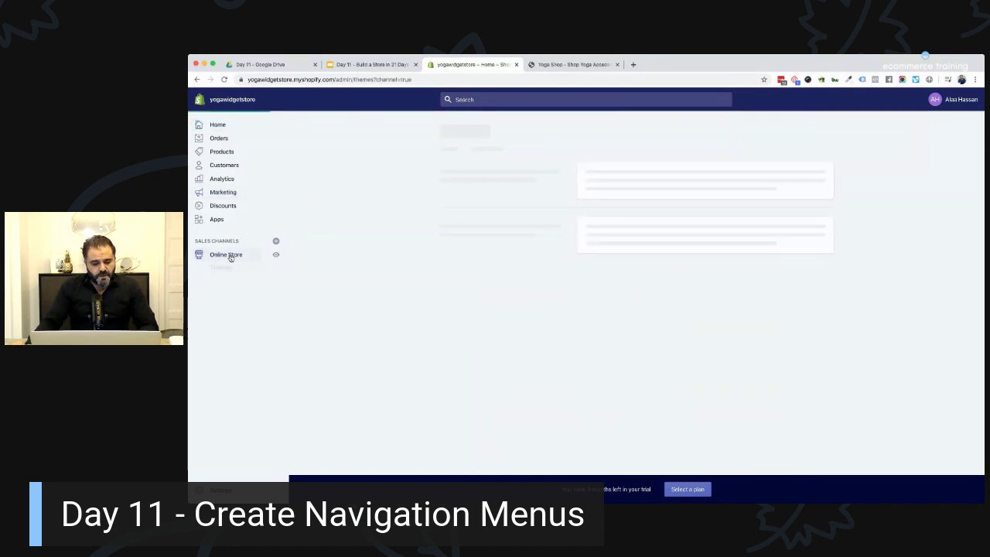
key("super+equal")
key("super+equal")
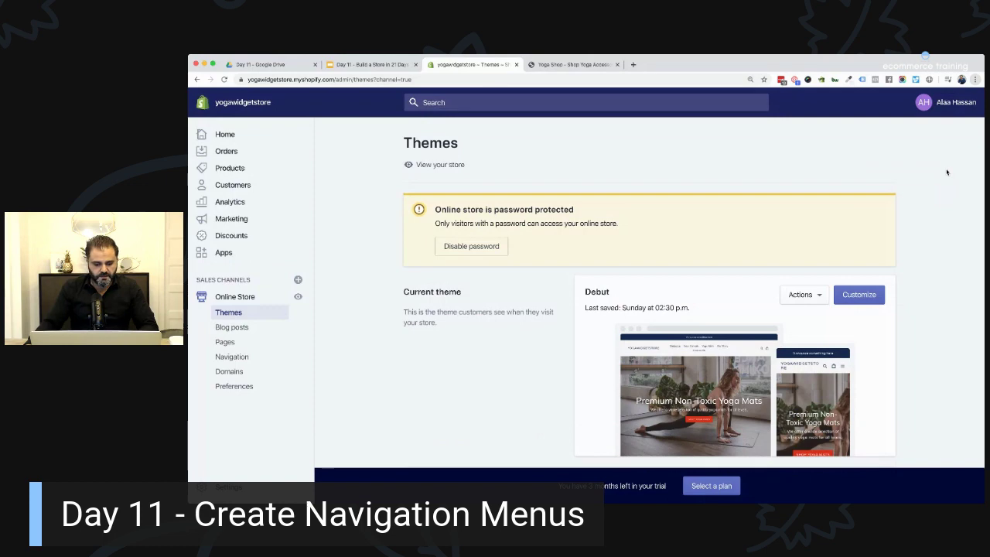
key("super+equal")
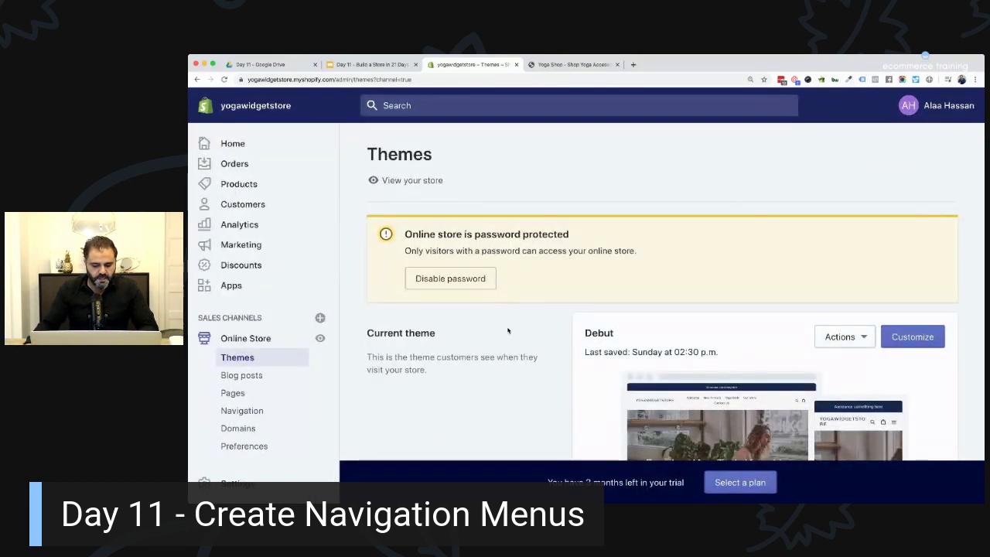
scroll(508, 331, "down", 3)
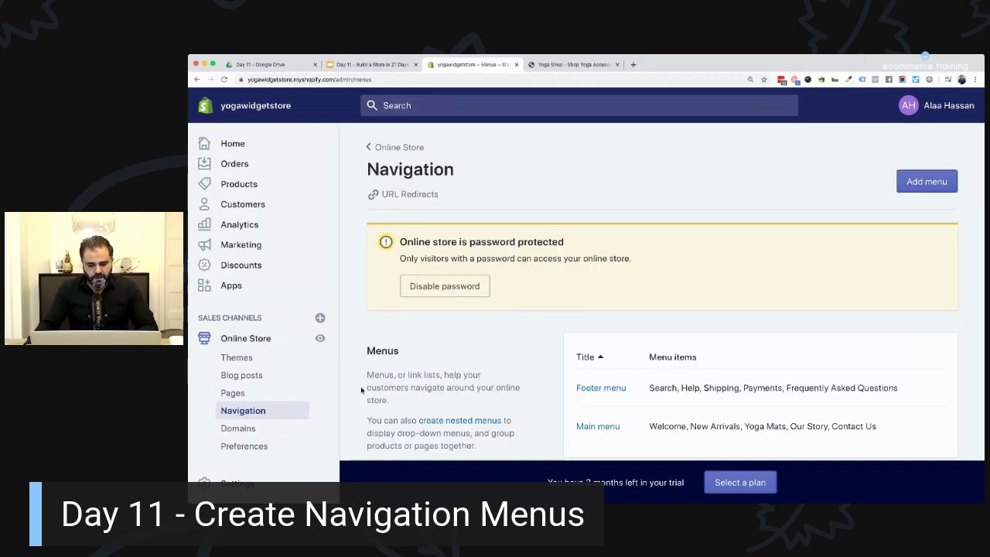
scroll(476, 353, "down", 2)
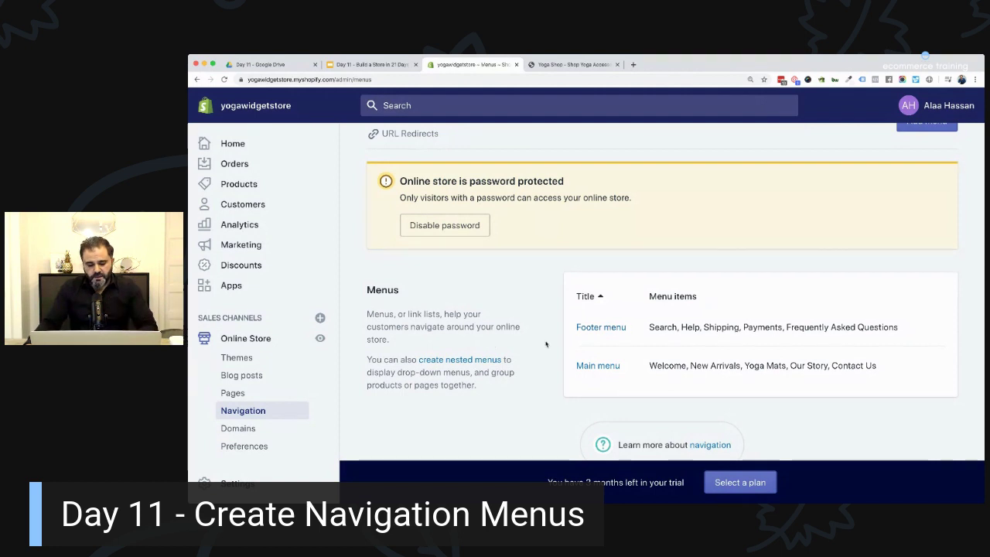
Step: Remove the Welcome, New Arrivals, Yoga Mats, Our Story and Contact Us items from the Main menu and save it
left_click(597, 366)
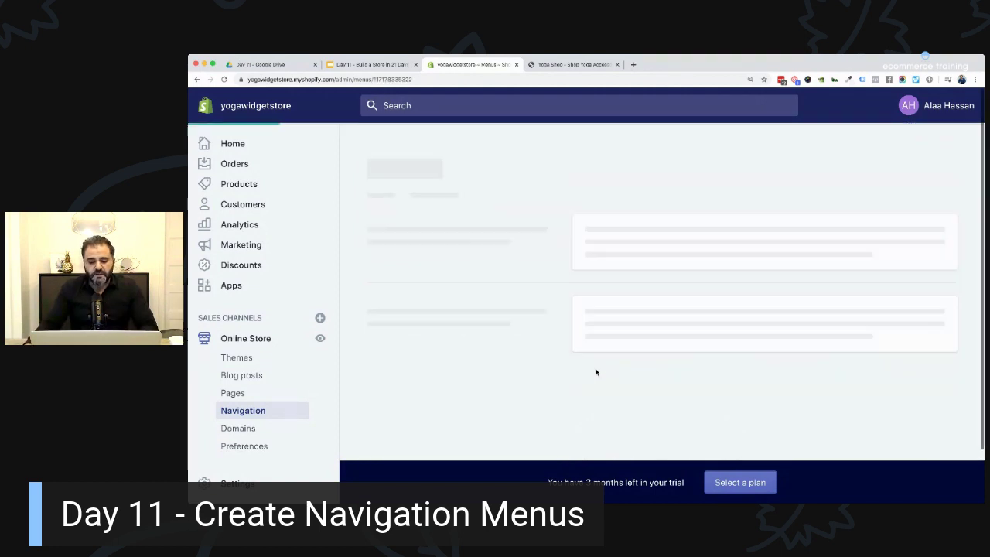
scroll(745, 343, "down", 2)
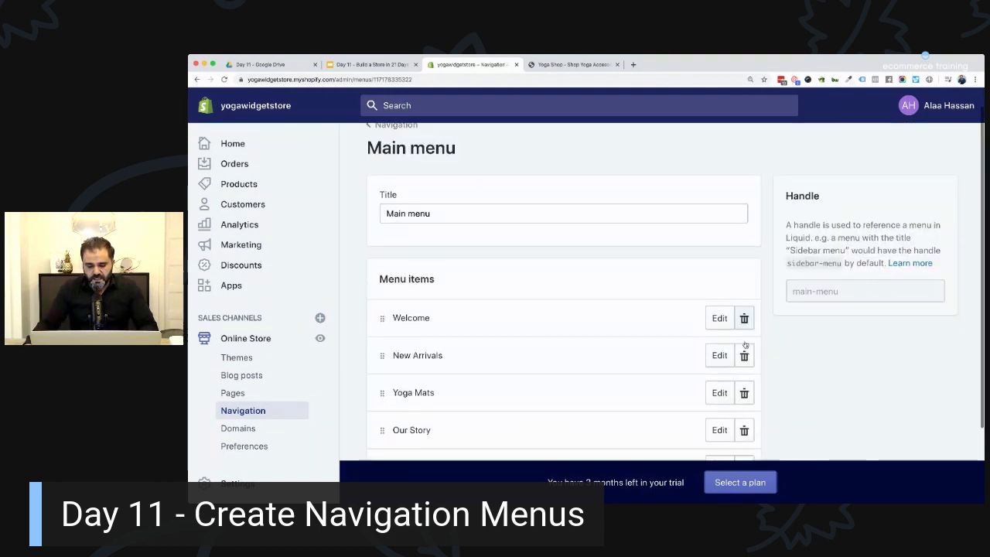
left_click(745, 279)
left_click(745, 255)
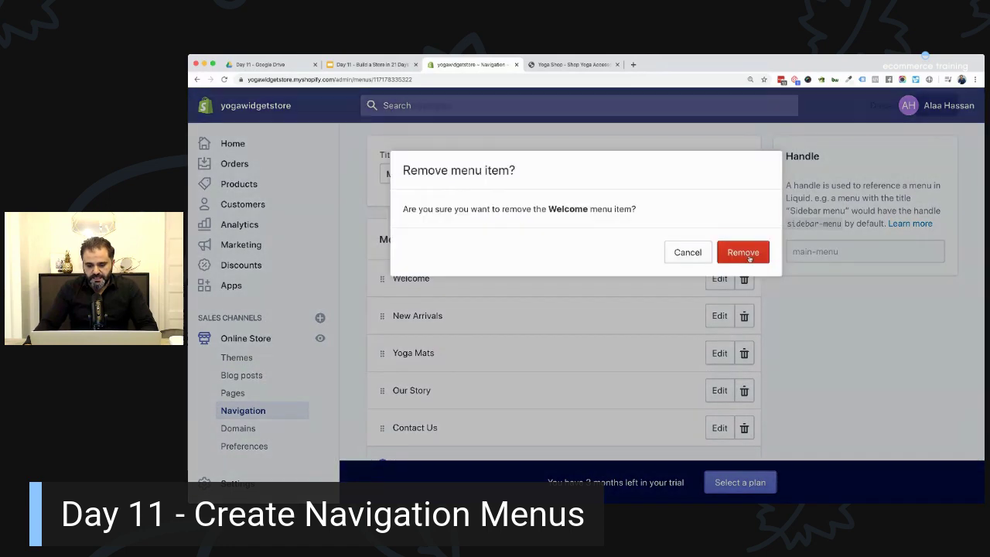
left_click(744, 279)
left_click(750, 257)
left_click(744, 294)
left_click(743, 256)
left_click(744, 324)
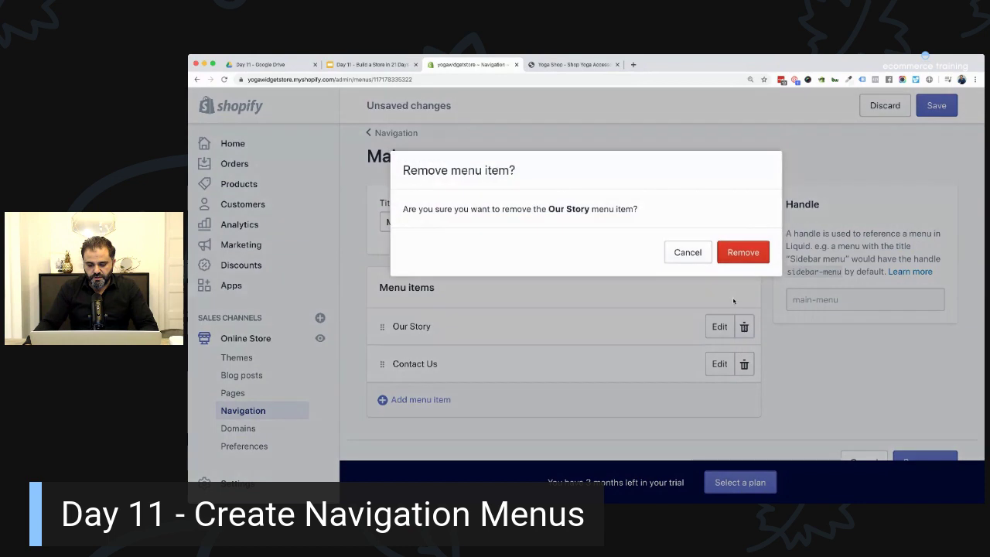
key("Return")
left_click(744, 326)
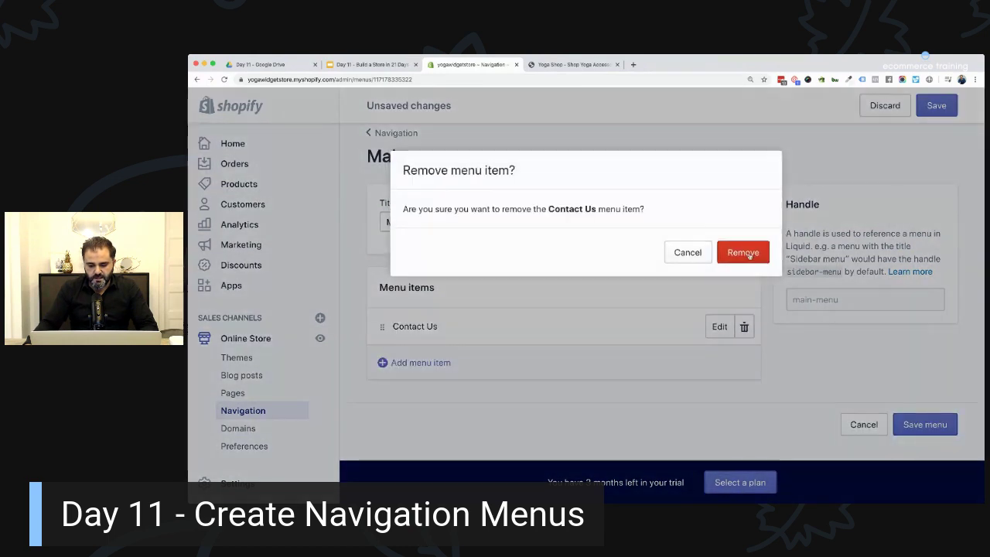
left_click(749, 255)
key("ctrl+s")
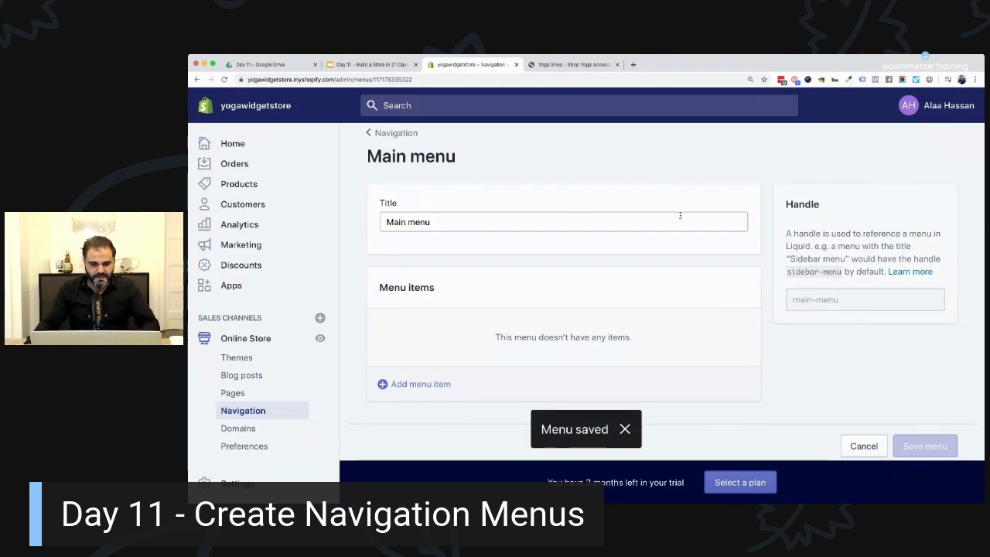
Step: Remove the Help, Shipping, Payments and Frequently Asked Questions items from the Footer menu, keeping Search, and save it
left_click(383, 133)
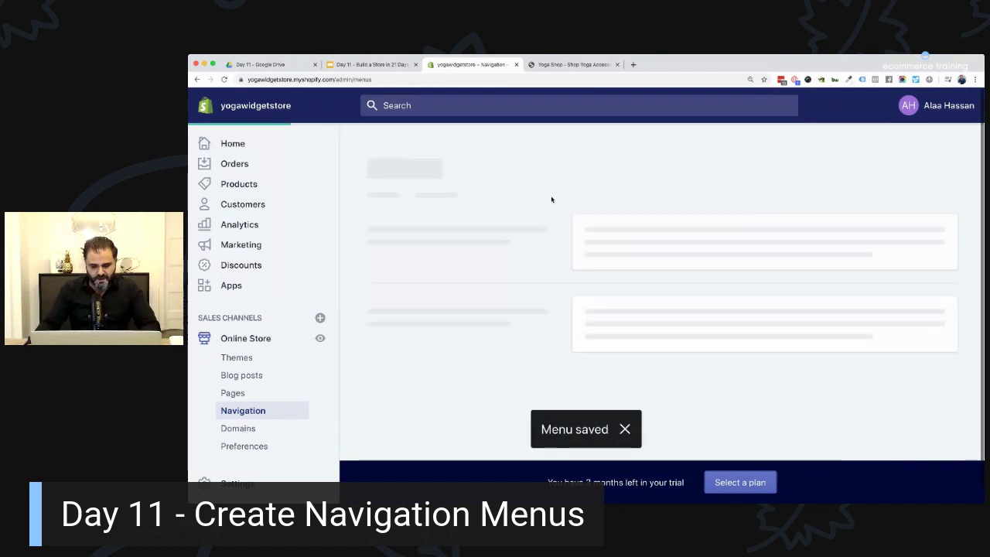
scroll(594, 235, "down", 2)
left_click(604, 327)
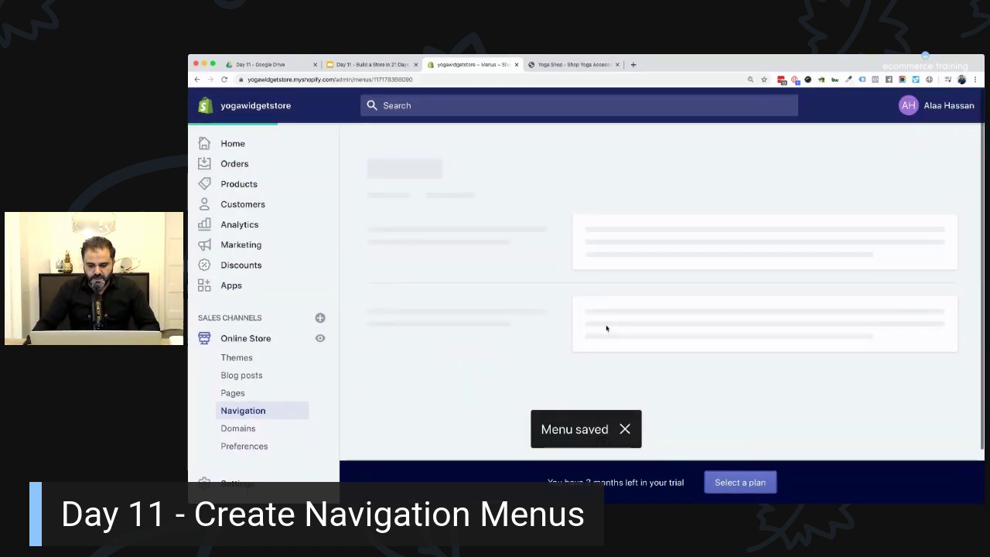
scroll(598, 259, "down", 2)
left_click(743, 223)
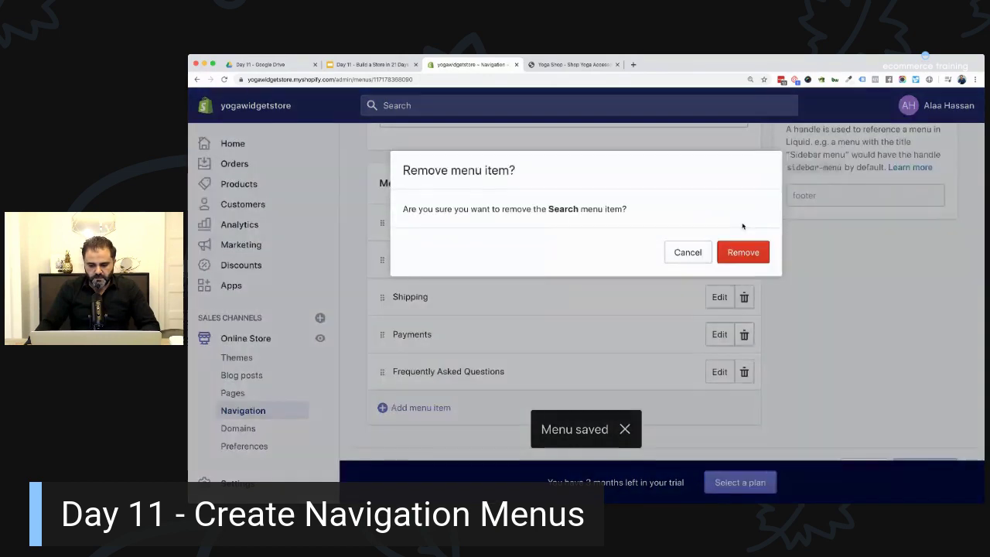
left_click(677, 253)
left_click(743, 259)
left_click(743, 253)
left_click(743, 297)
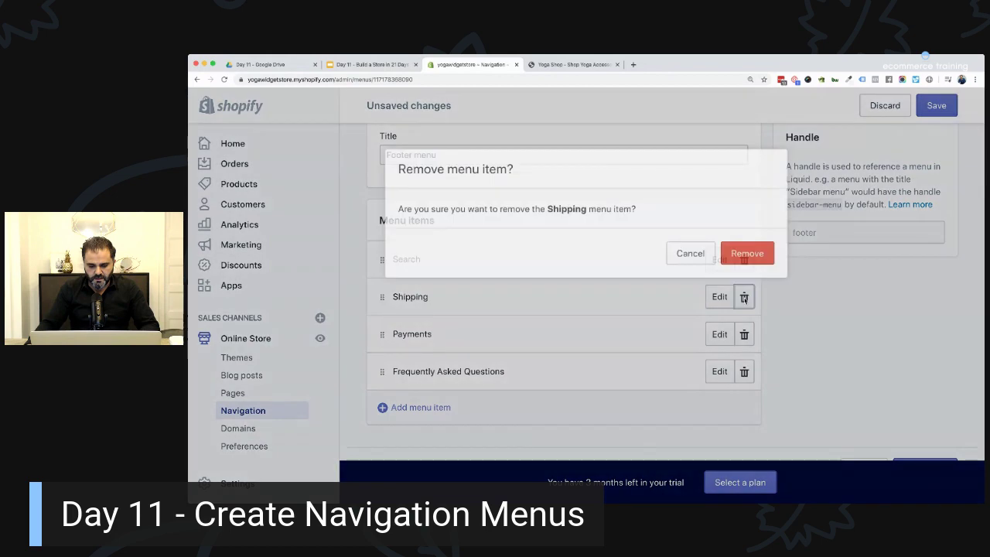
left_click(735, 261)
left_click(744, 334)
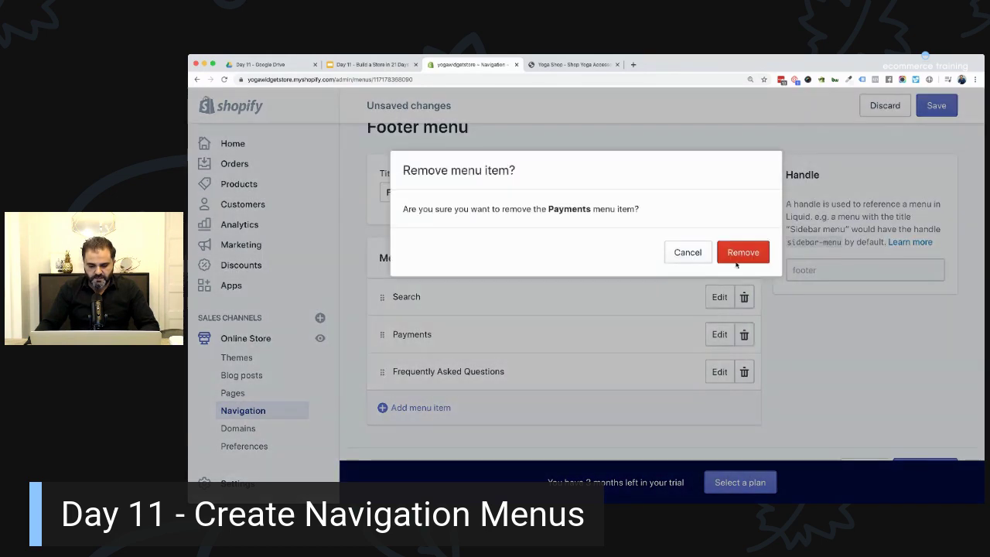
left_click(740, 254)
left_click(744, 363)
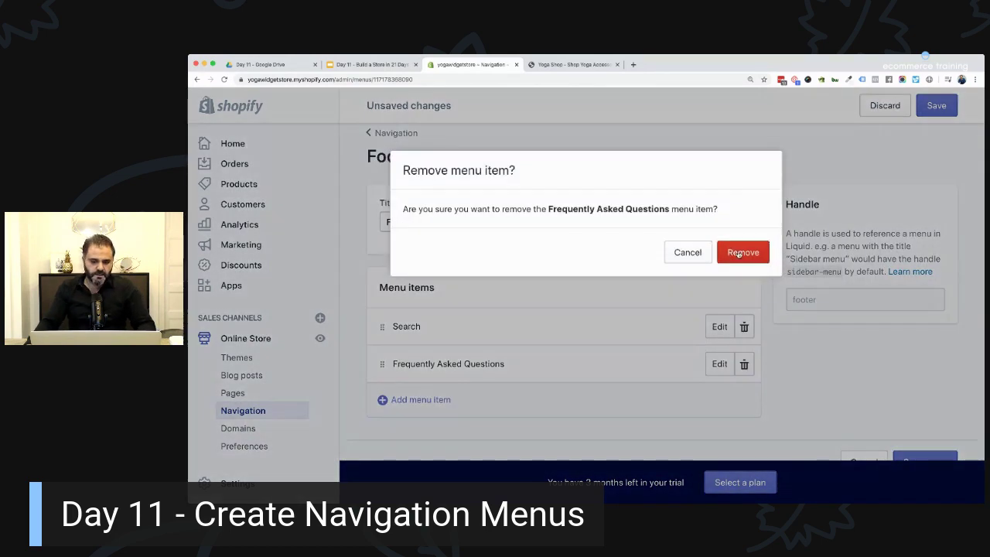
left_click(743, 253)
key("super+s")
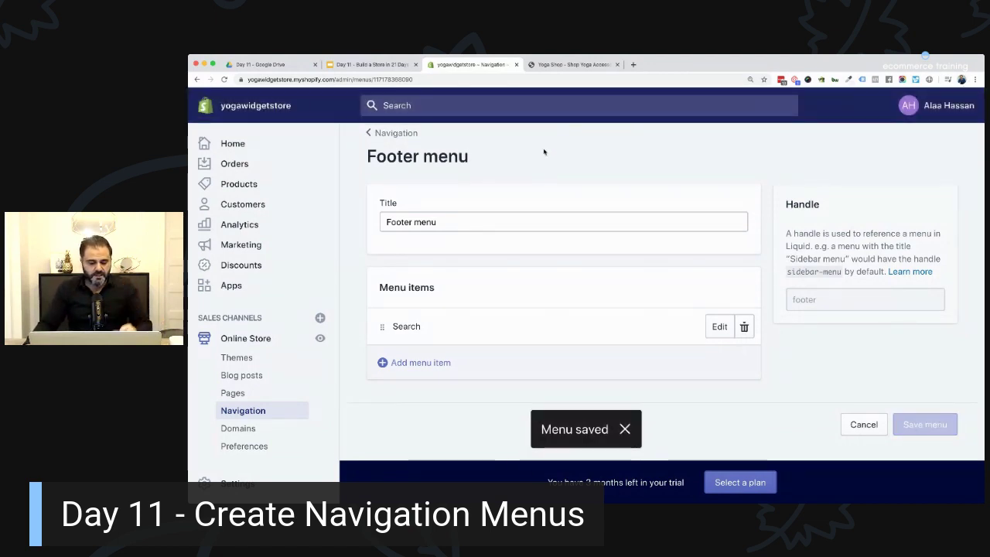
Step: Open the Main menu, start a new menu item named Home and show its link options
left_click(396, 133)
scroll(522, 250, "down", 1)
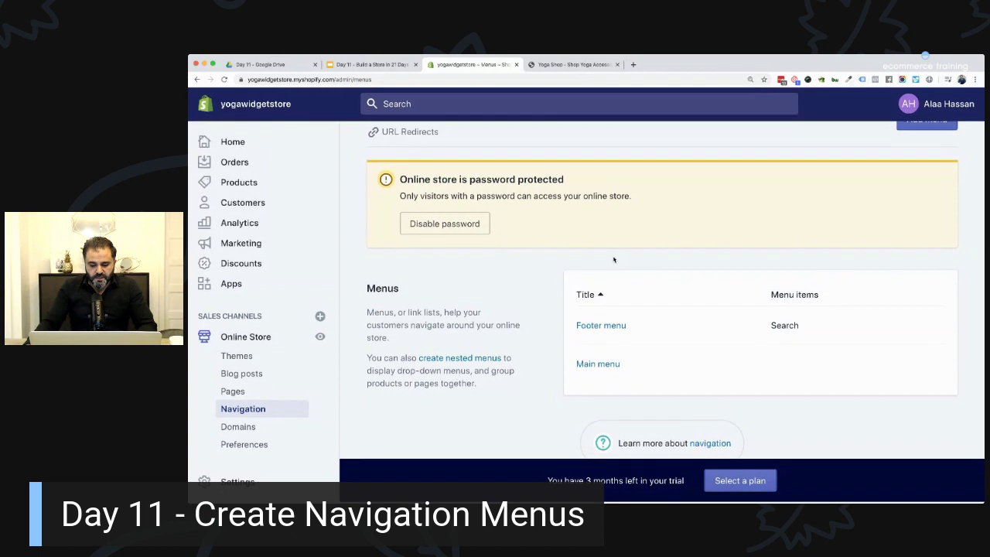
left_click(608, 369)
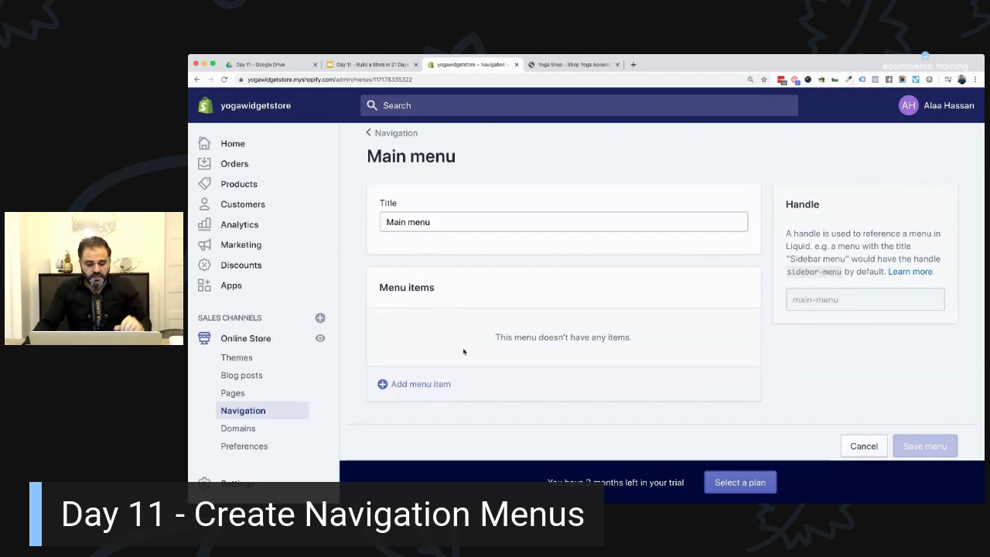
left_click(423, 386)
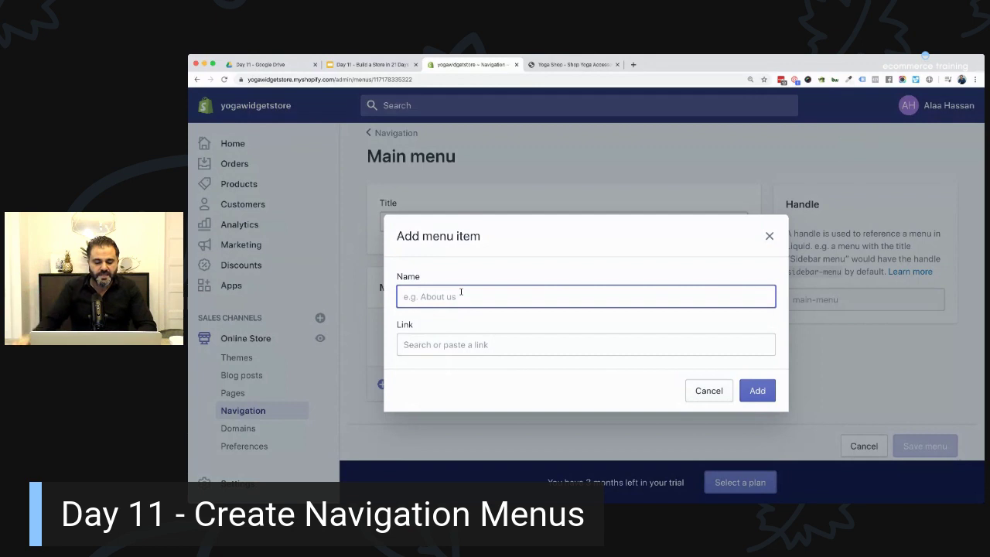
type("Home")
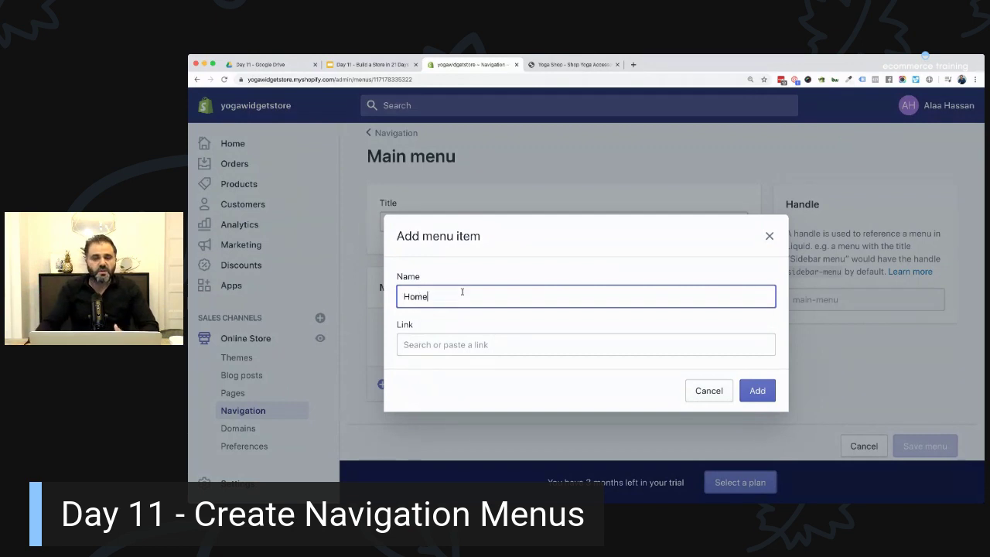
left_click(457, 344)
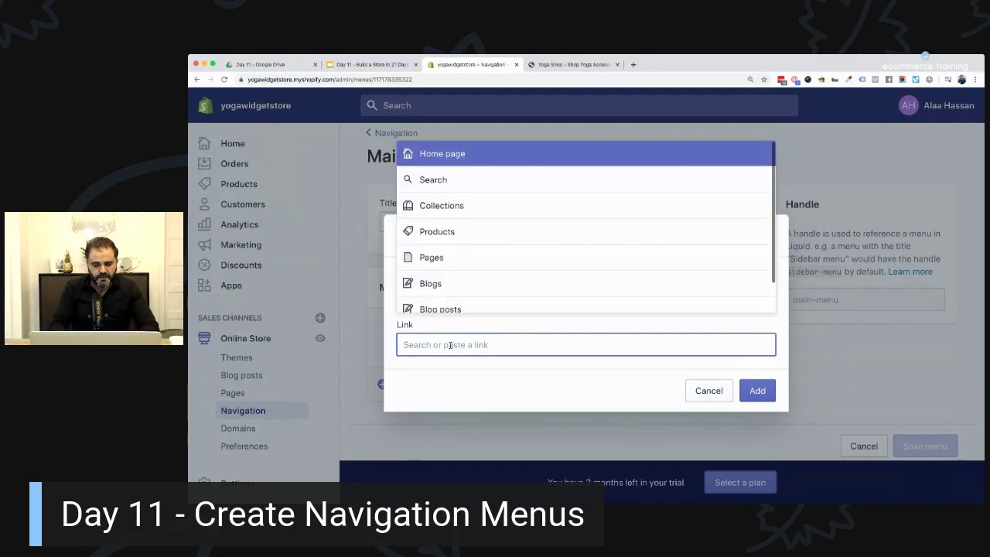
scroll(493, 230, "down", 1)
scroll(493, 229, "up", 1)
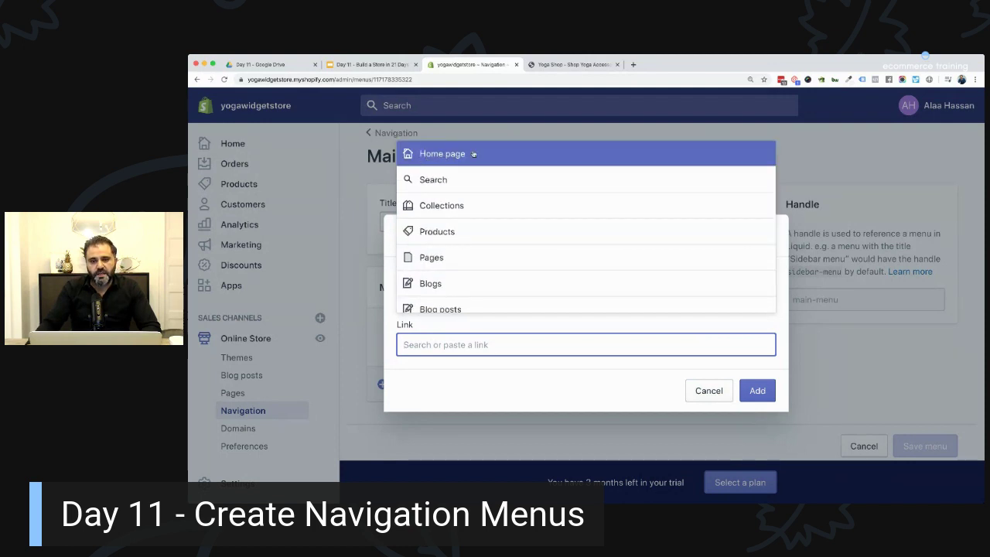
left_click(514, 379)
left_click(468, 344)
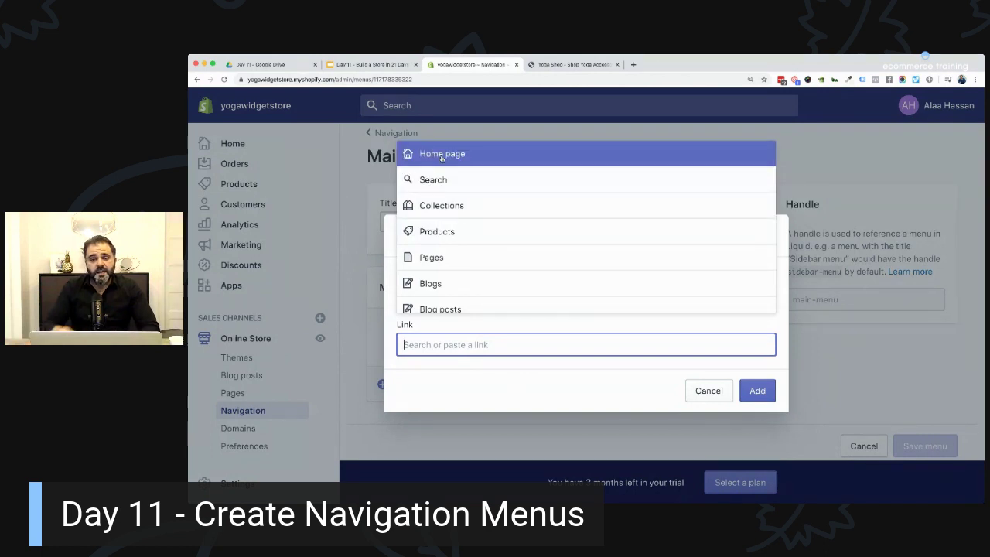
Step: Search the link options for "about" and clear the search
type("ab")
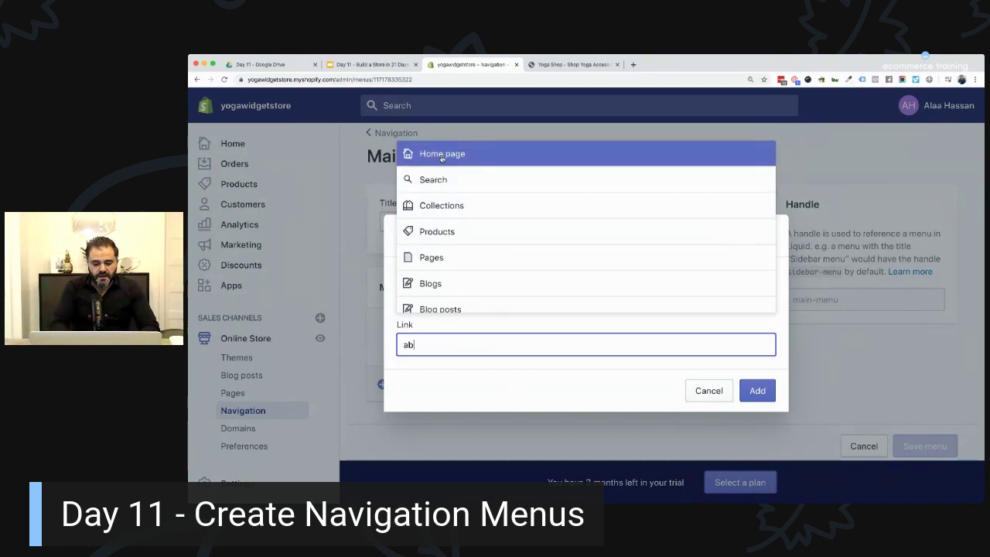
type("oust")
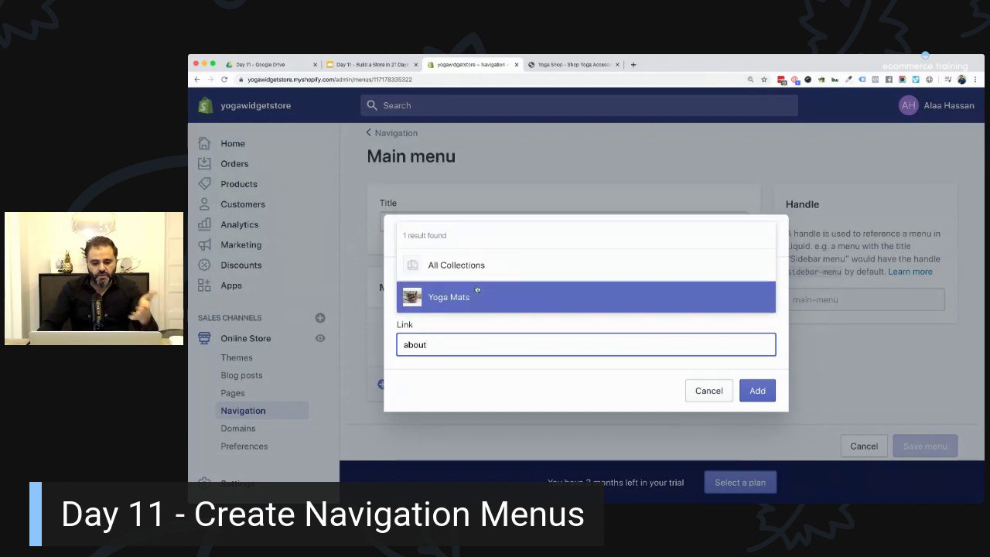
key("BackSpace")
key("BackSpace")
key("BackSpace")
key("BackSpace")
key("BackSpace")
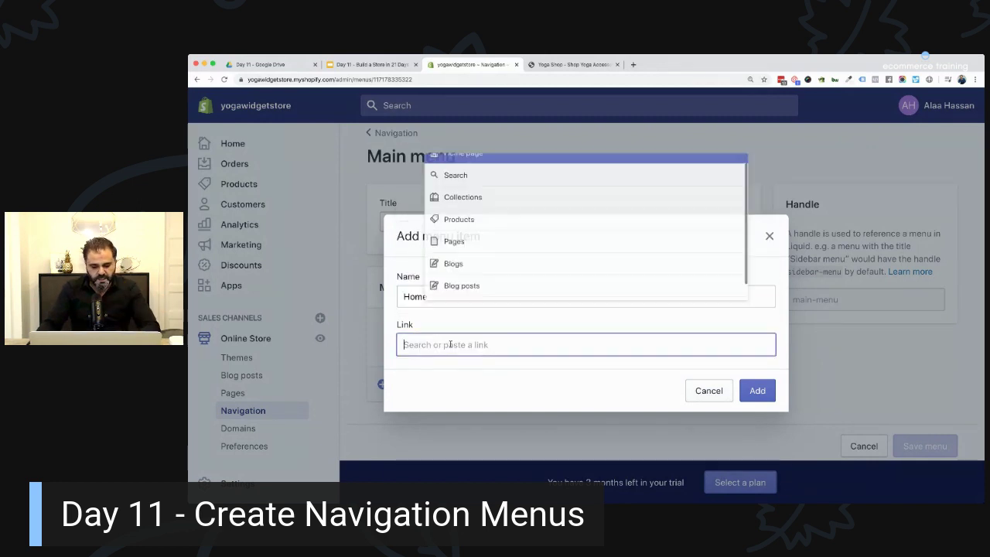
Step: Link the Home item to the Home page and add it to the Main menu
left_click(469, 154)
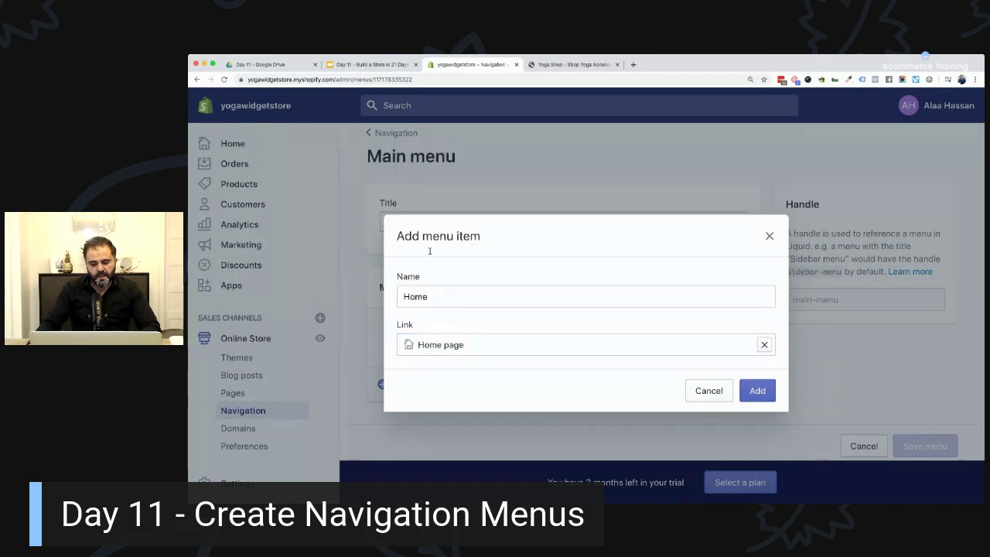
left_click(757, 390)
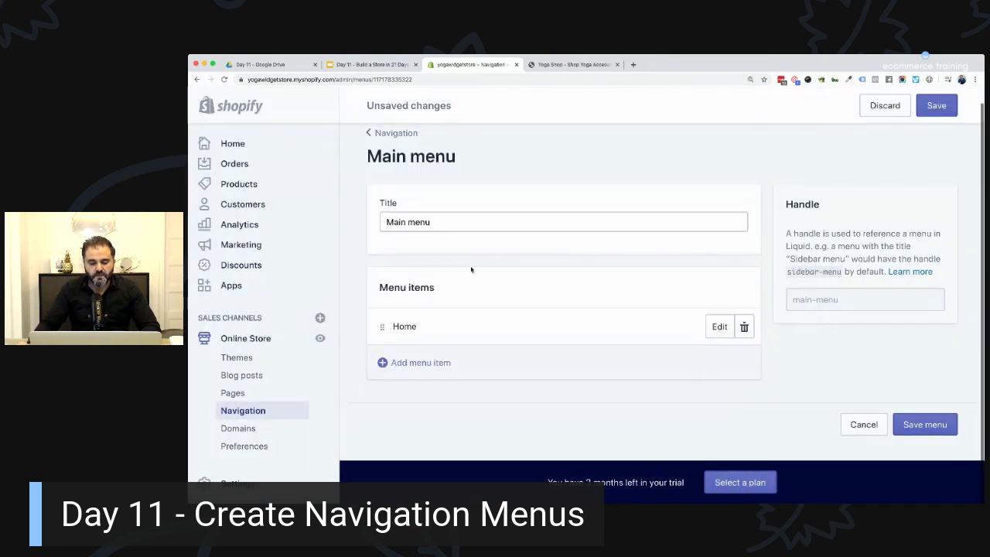
Step: Start another Main menu item, trying the name "About /Our Story" and shortening it to About
left_click(391, 363)
left_click(440, 291)
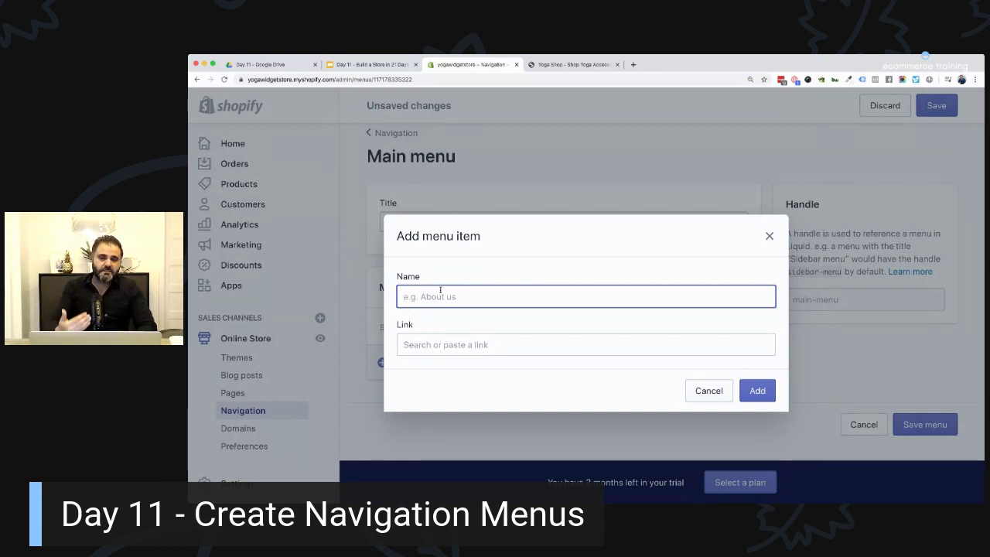
type("Abo")
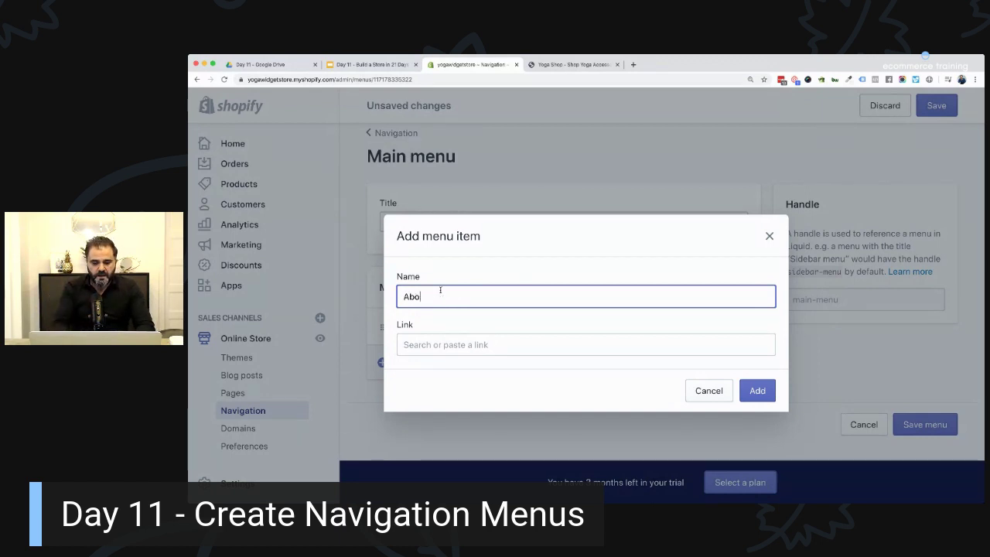
type("ut /")
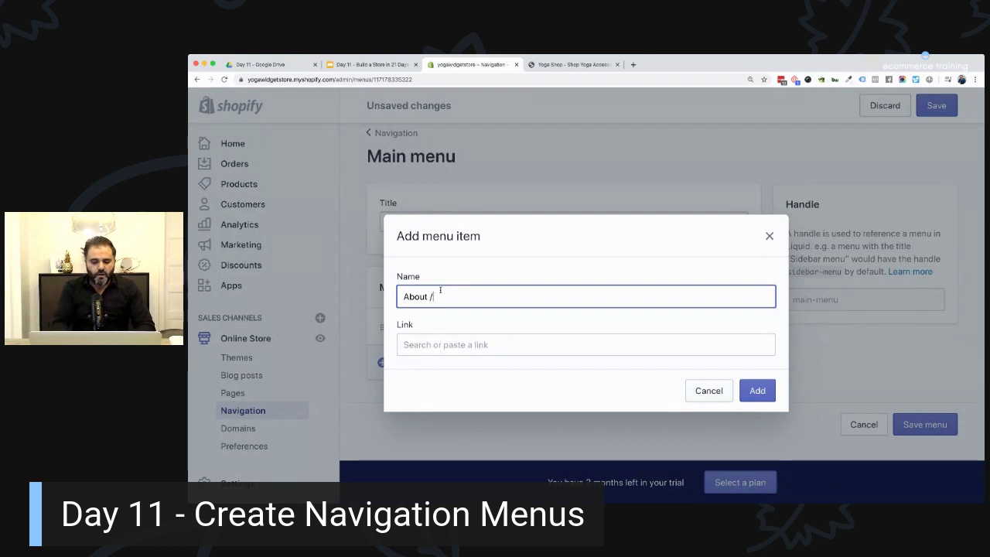
type("Our Story")
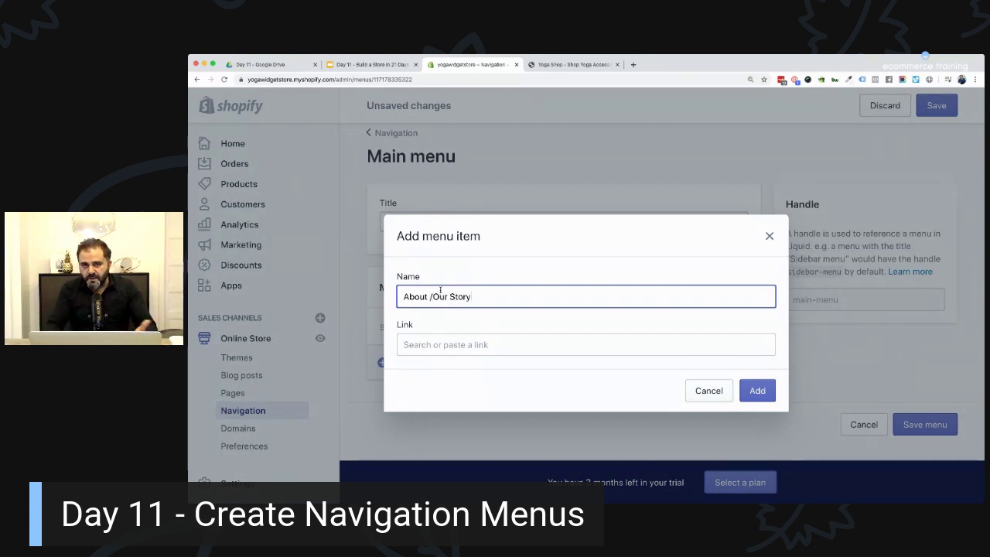
key("BackSpace")
key("BackSpace")
key("BackSpace")
key("BackSpace")
key("BackSpace")
key("BackSpace")
key("BackSpace")
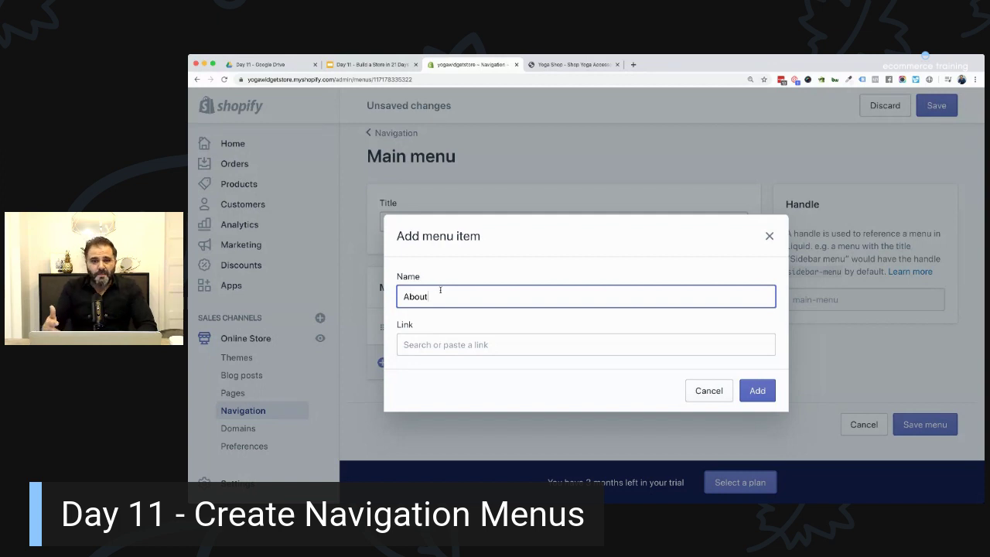
Step: Link the new item to the Our Story page, rename it Our Story and add it to the Main menu
left_click(468, 344)
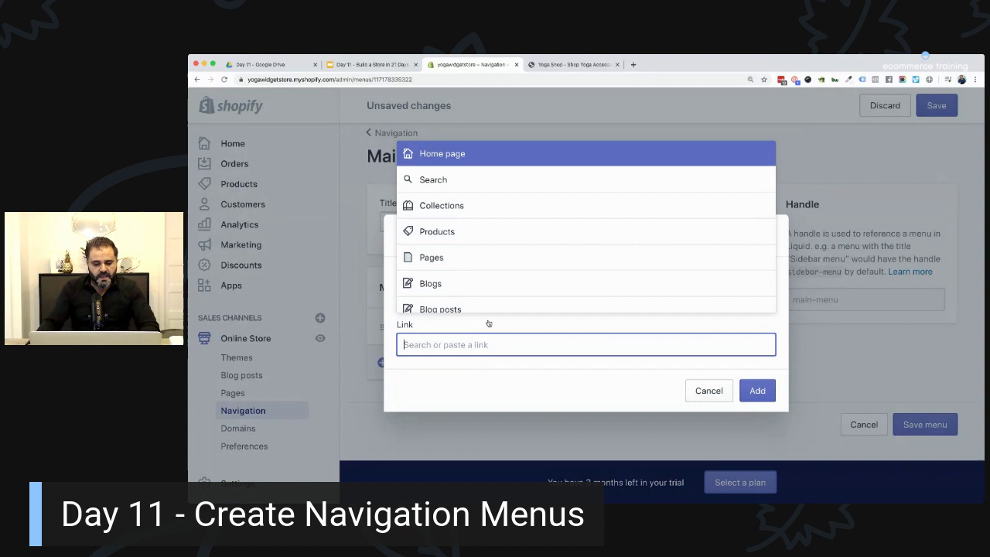
type("about")
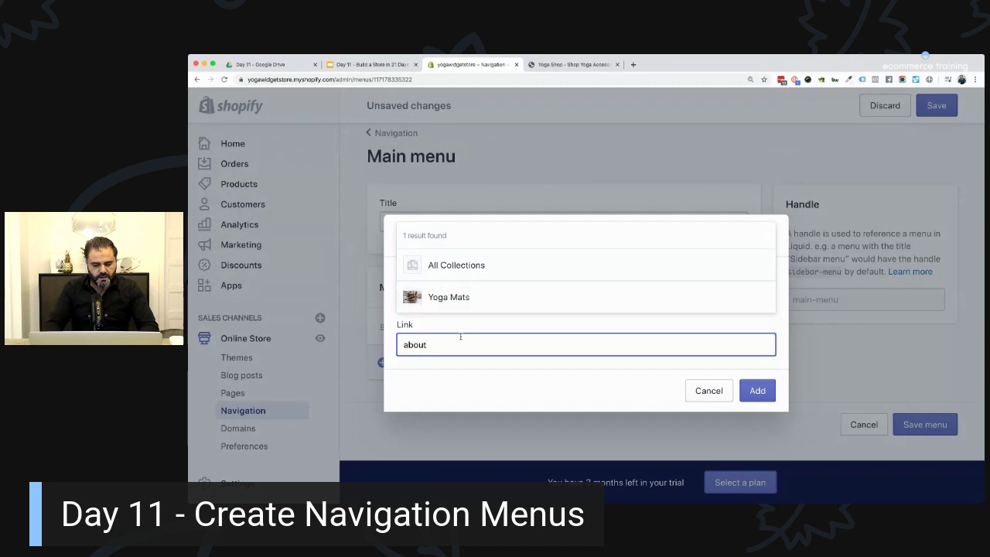
key("BackSpace")
key("BackSpace")
type("our")
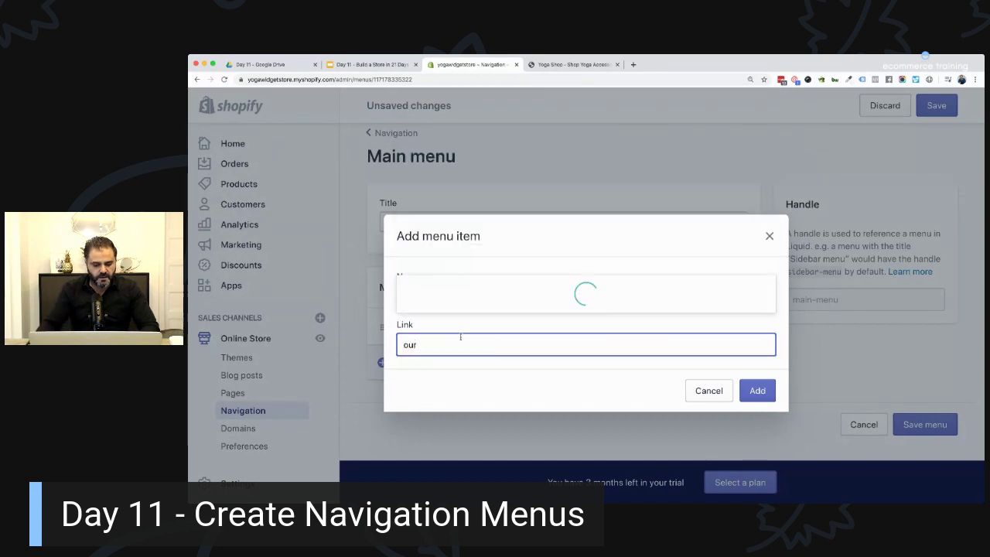
left_click(444, 302)
double_click(440, 296)
type("Our Story")
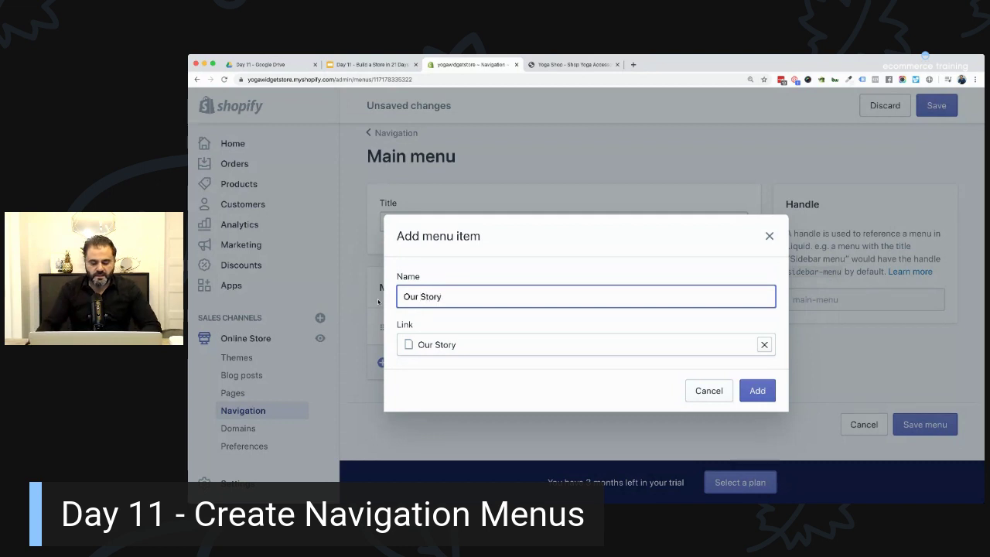
left_click(757, 390)
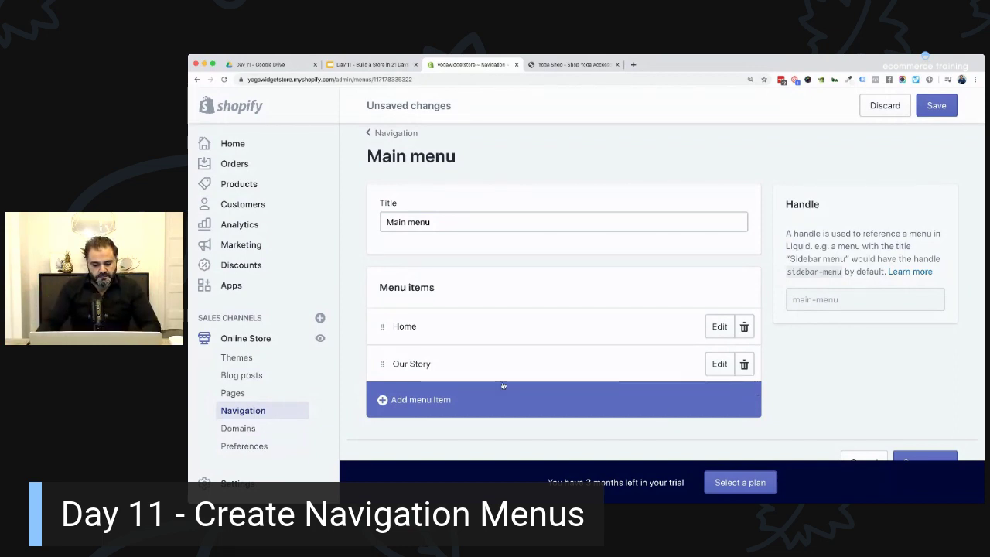
Step: Start a new Main menu item named Shop and link it to All Products
left_click(393, 401)
left_click(465, 296)
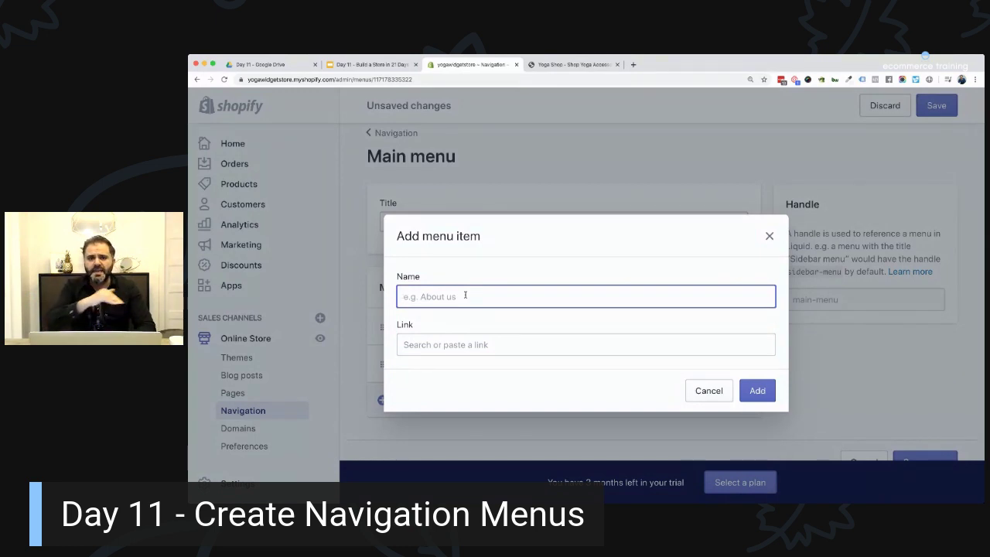
type("s")
key("BackSpace")
type("Shop")
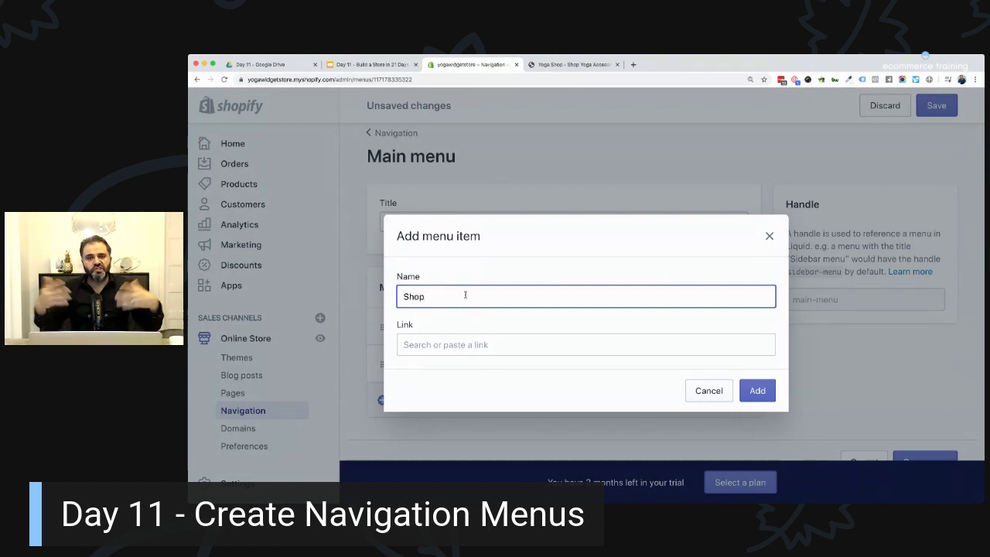
left_click(482, 344)
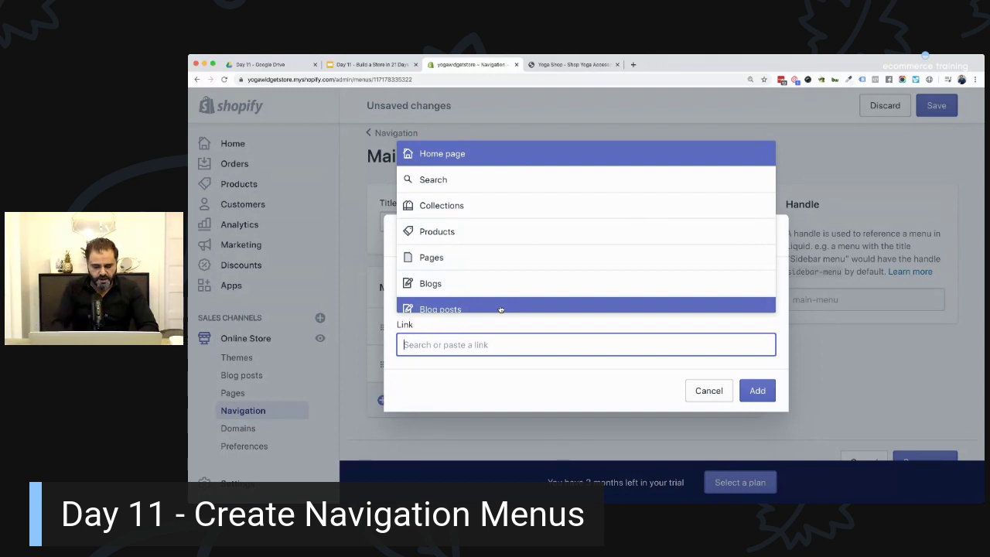
type("all")
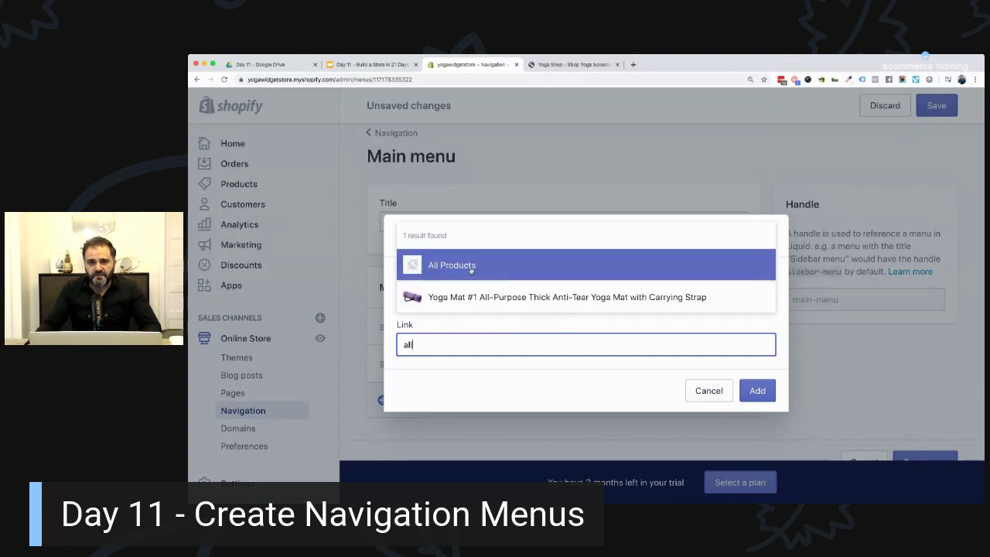
left_click(470, 266)
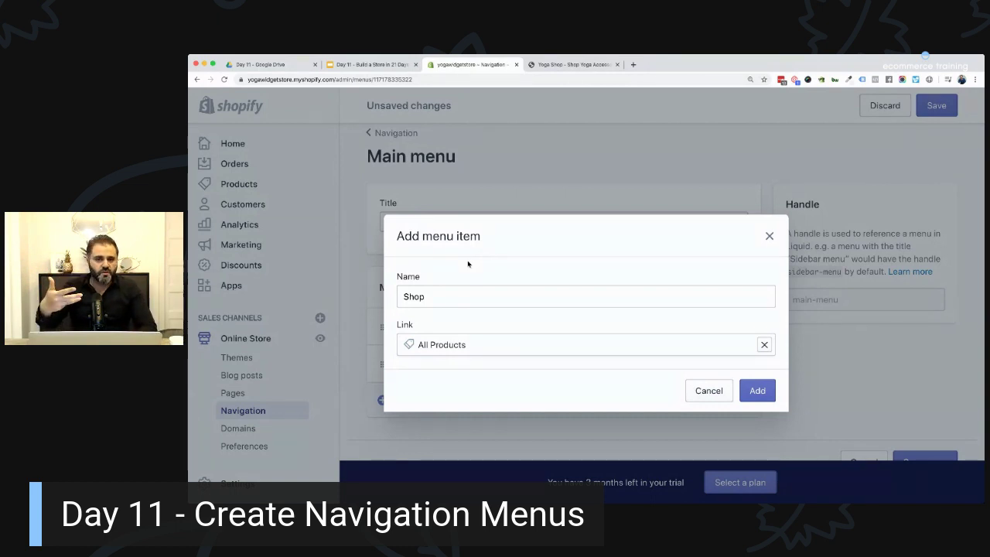
Step: Try Yoga Mats as the new item's name in place of Shop
left_click(423, 295)
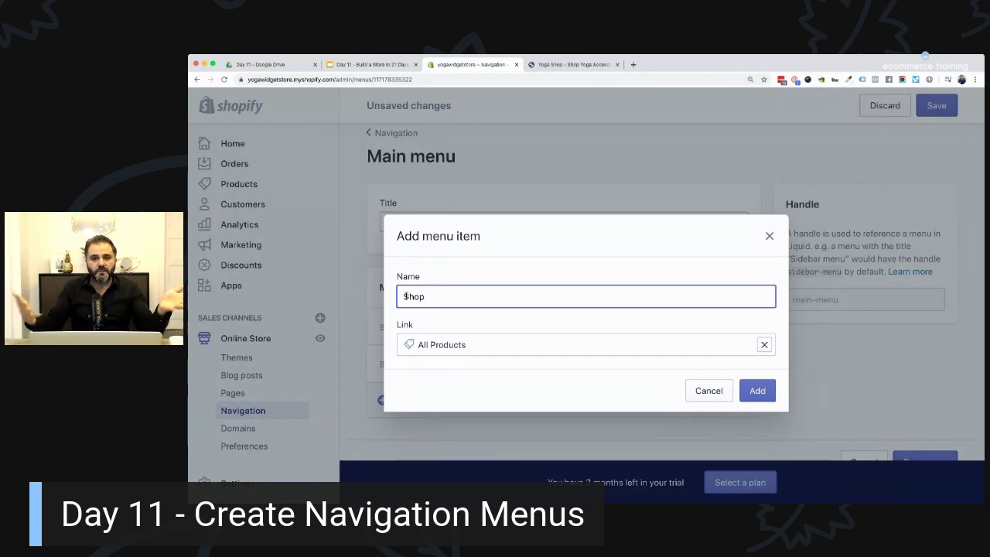
left_click_drag(433, 297, 389, 301)
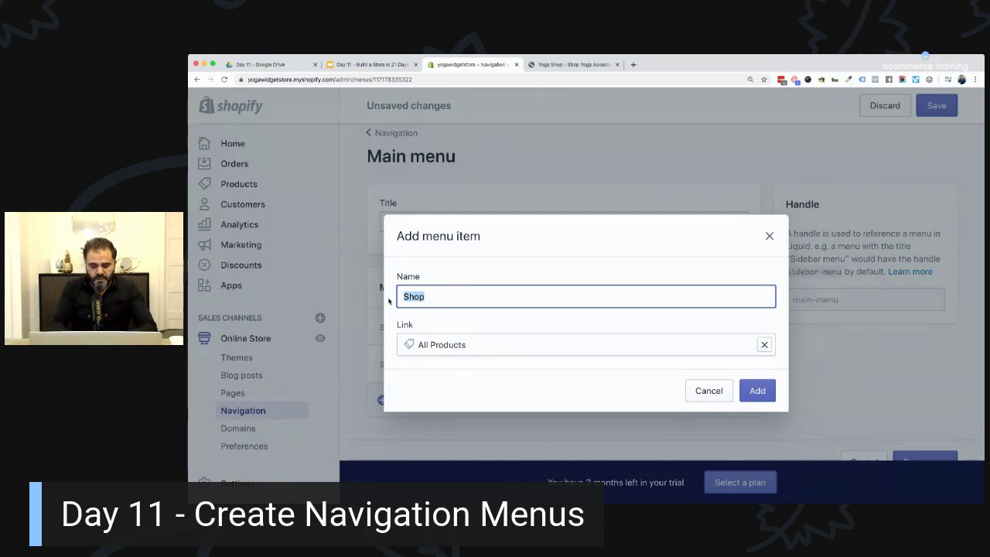
type("Yog Mat")
key("BackSpace")
key("BackSpace")
key("BackSpace")
key("BackSpace")
type("a Mats")
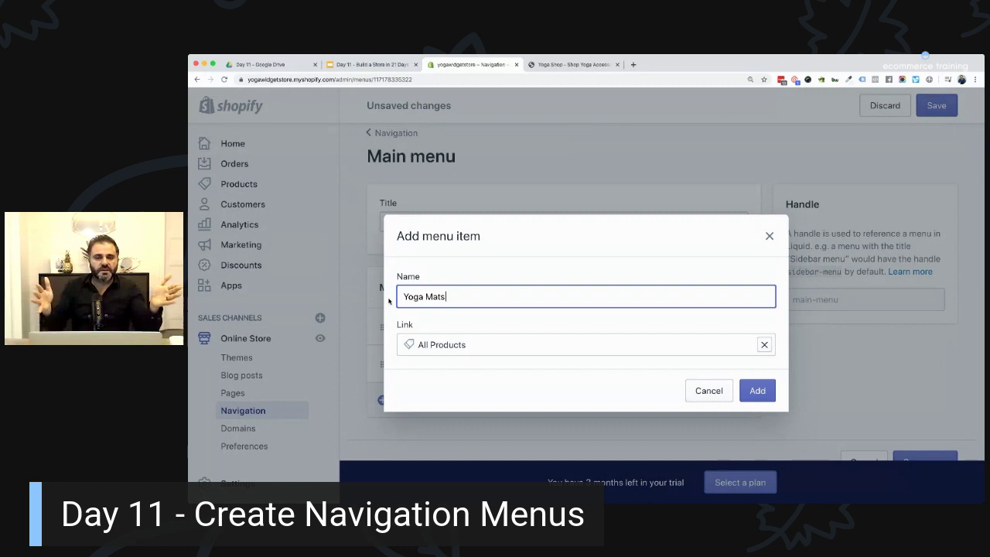
Step: Set the new item's name to Shop and add it to the Main menu
key("super+a")
type("Shop")
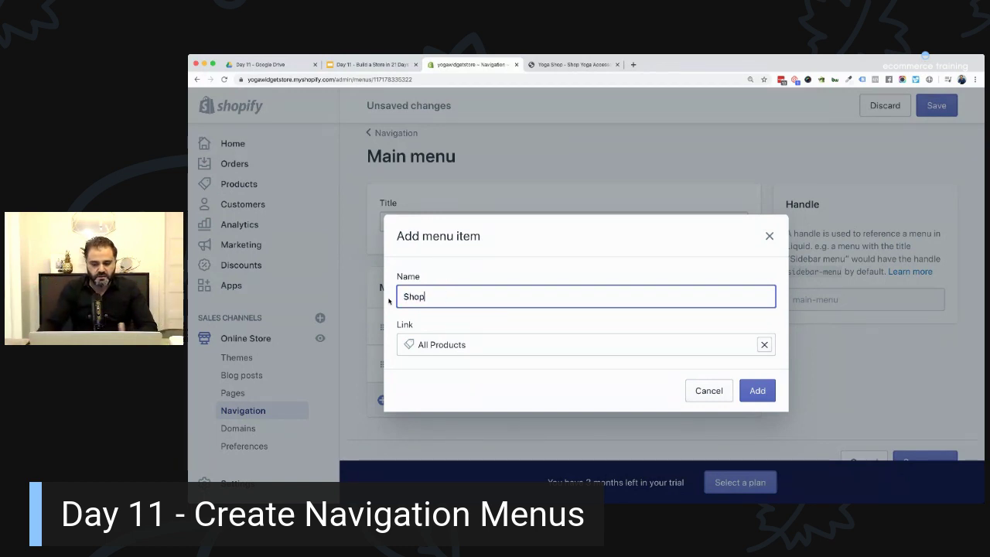
key("Return")
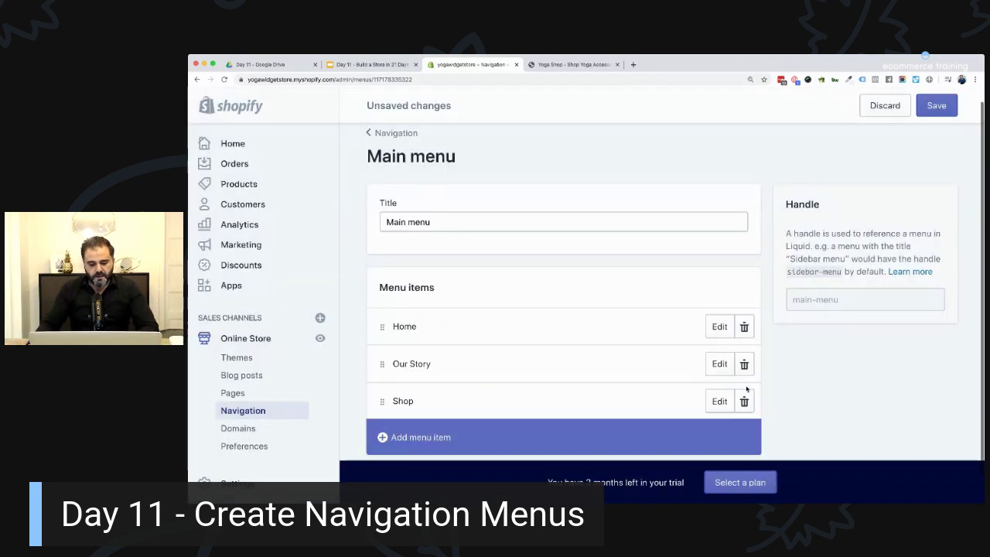
Step: Add a Main menu item named Help that links to the Help page
scroll(588, 345, "down", 1)
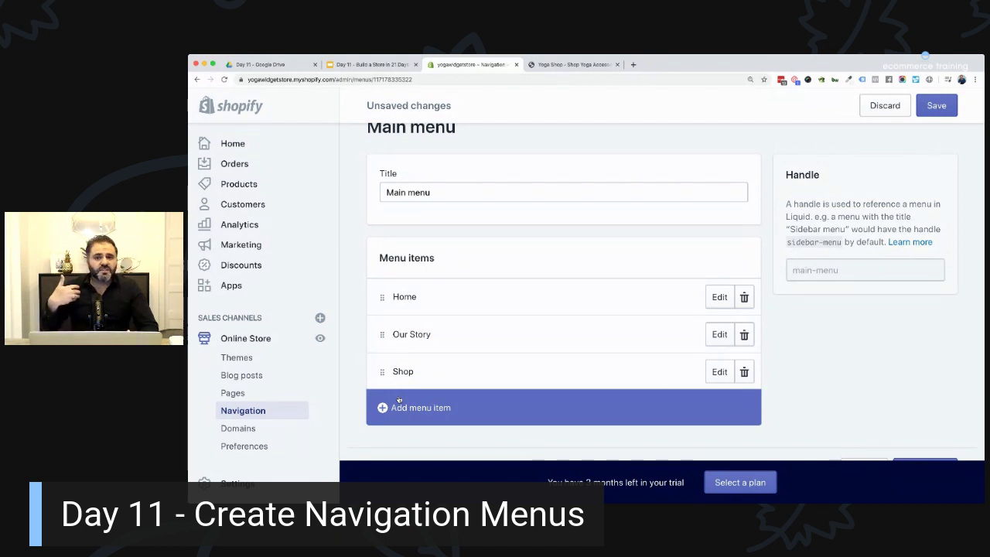
left_click(399, 404)
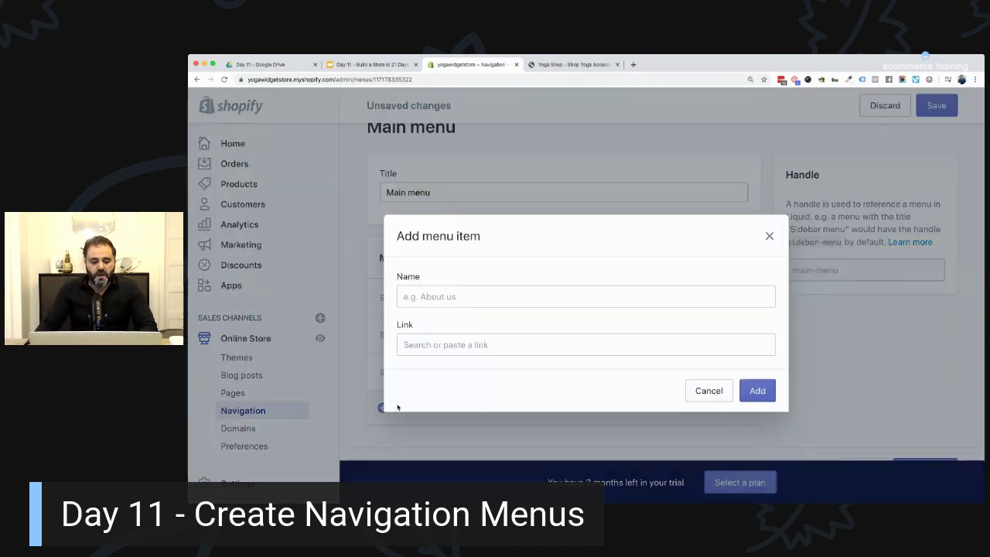
left_click(447, 298)
type("Help")
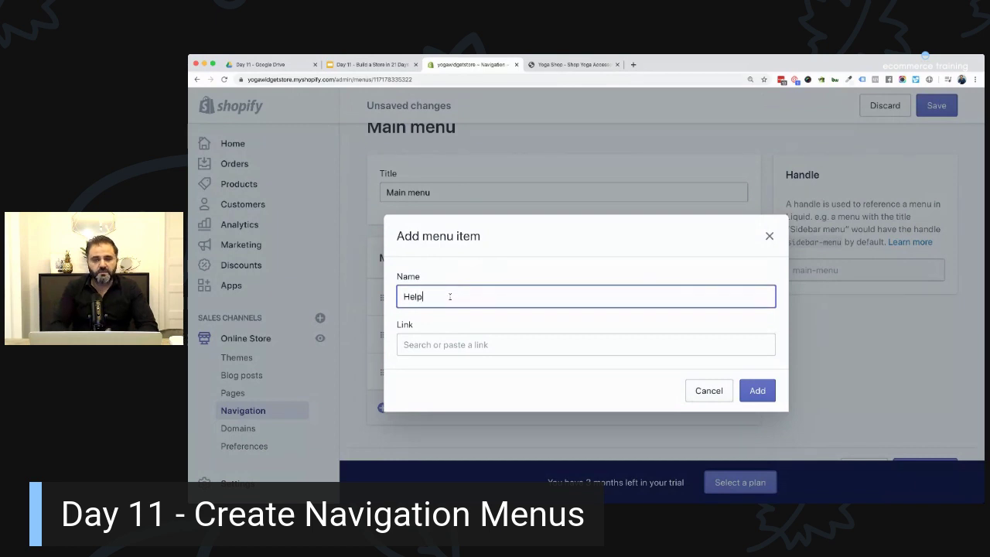
left_click(434, 337)
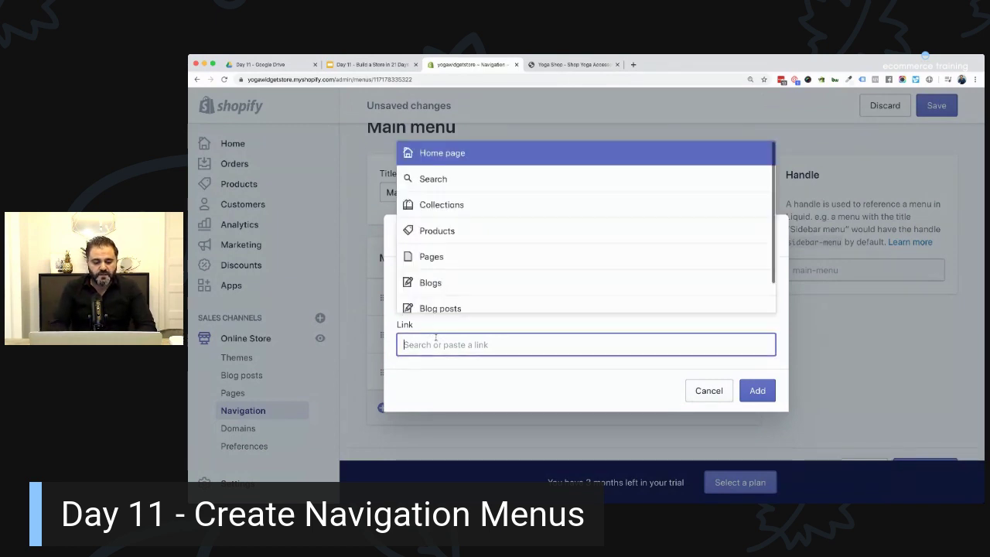
type("Help")
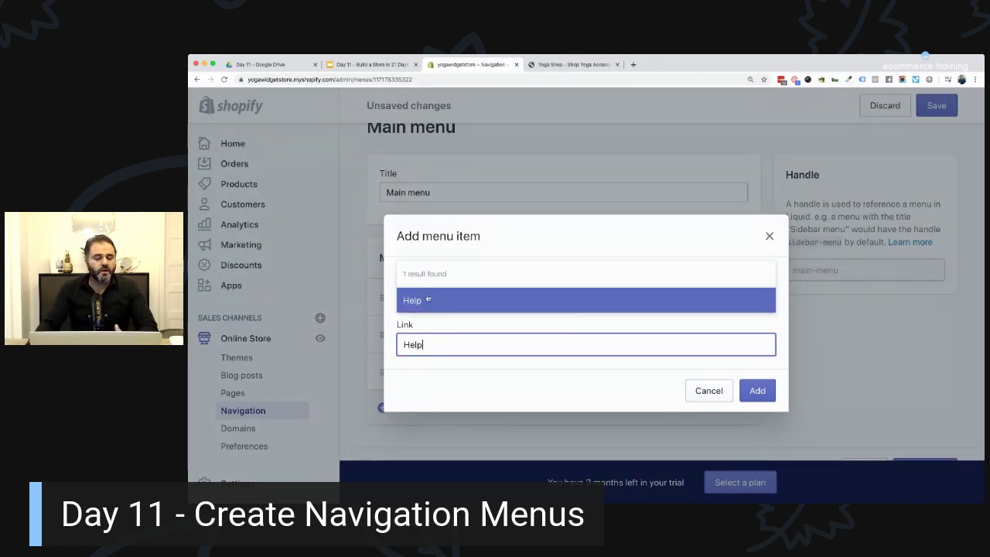
left_click(426, 300)
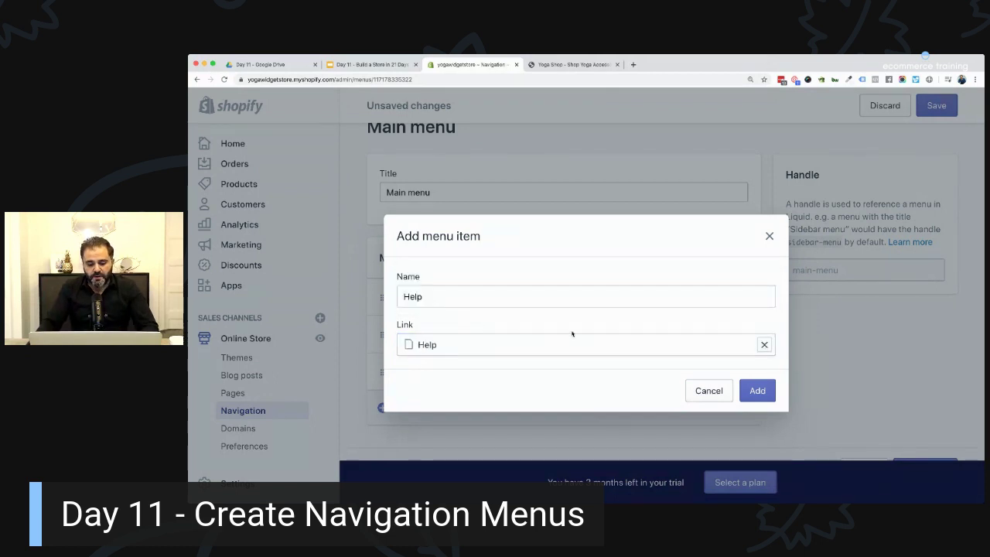
left_click(758, 390)
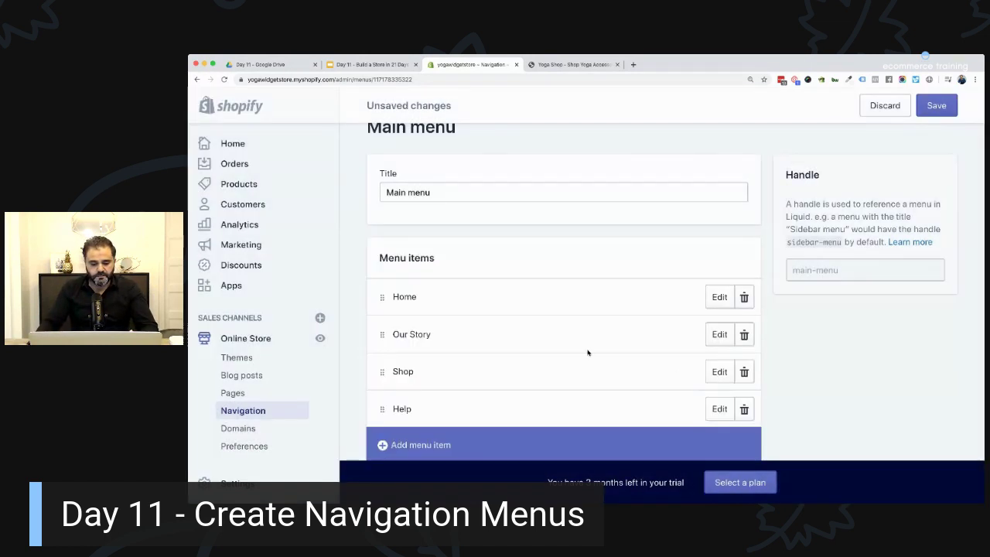
Step: Add a Main menu item named Contact that links to the Contact Us page
scroll(588, 353, "down", 1)
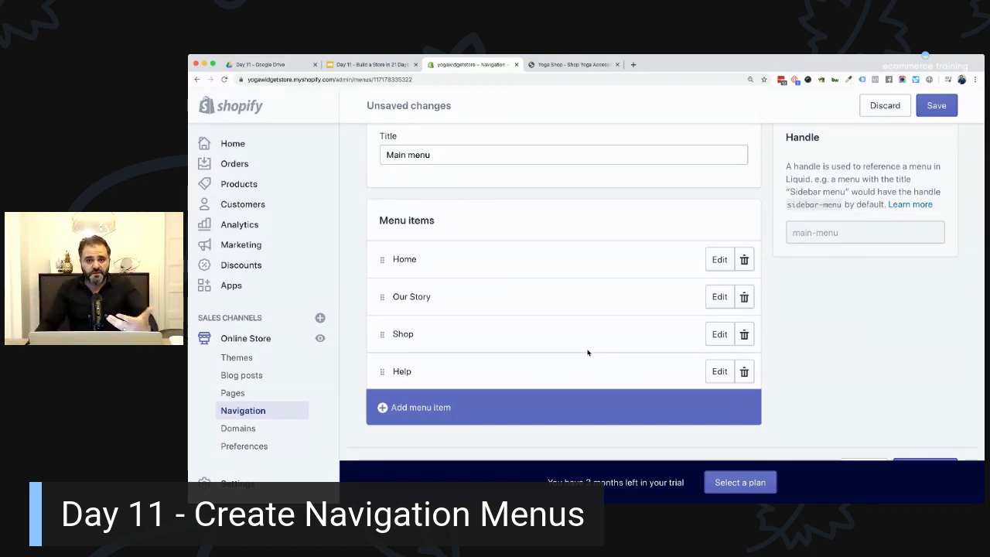
left_click(389, 411)
left_click(471, 297)
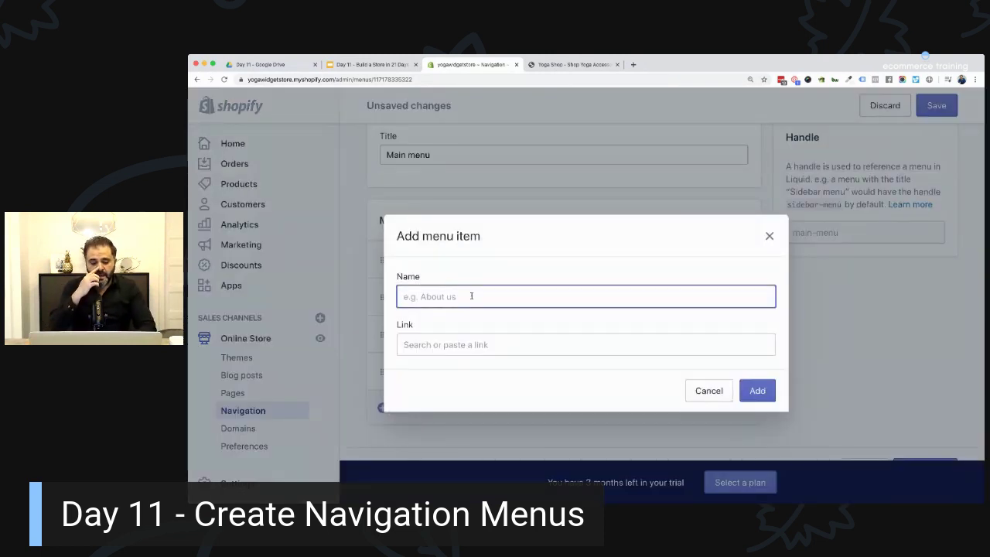
type("Contact")
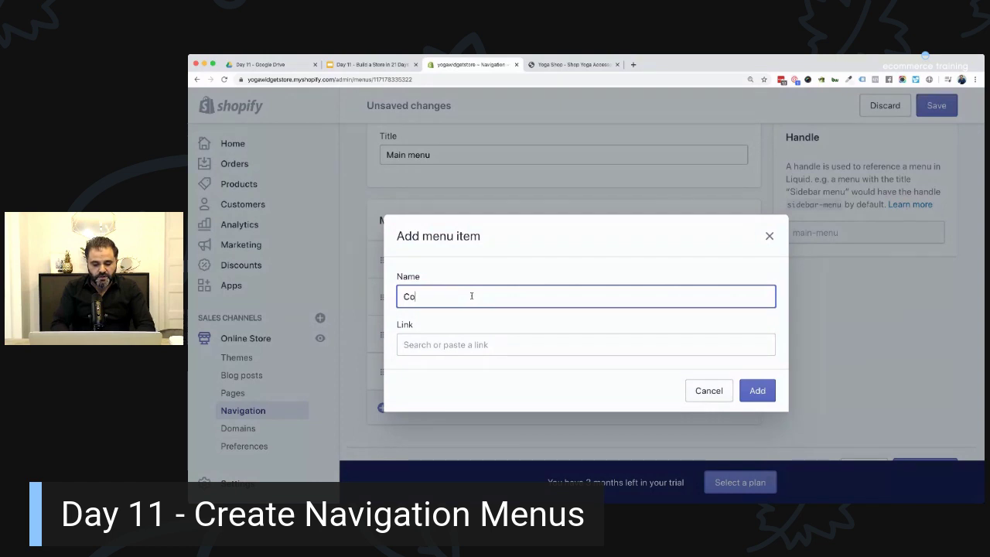
left_click(478, 338)
type("Con")
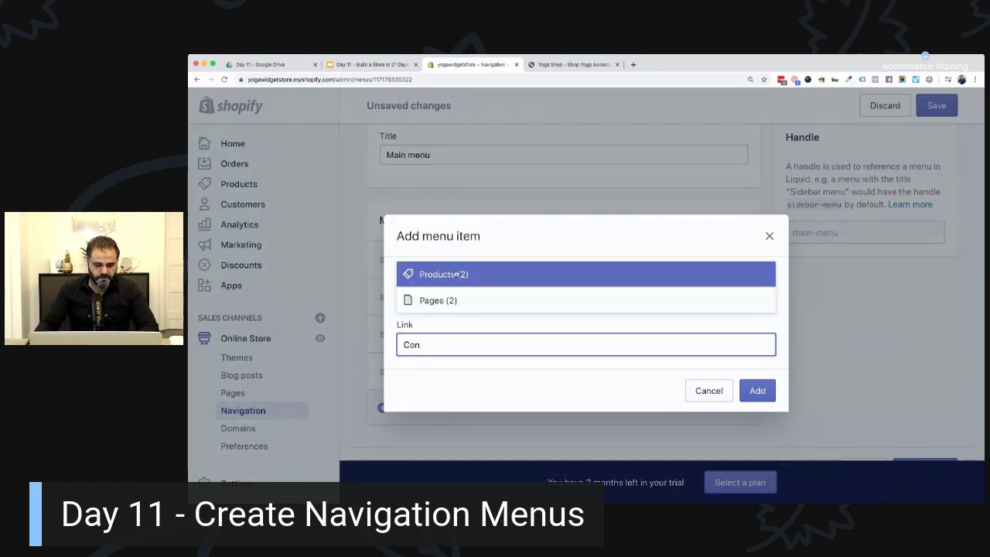
left_click(444, 301)
left_click(447, 275)
left_click(758, 390)
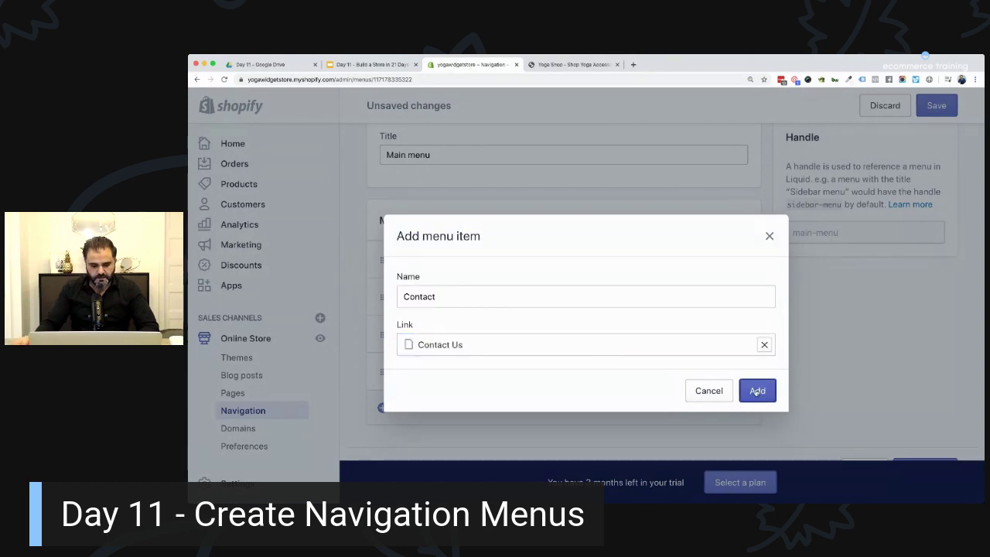
Step: Rename the Contact menu item as Contact Us and apply the change
scroll(534, 387, "down", 1)
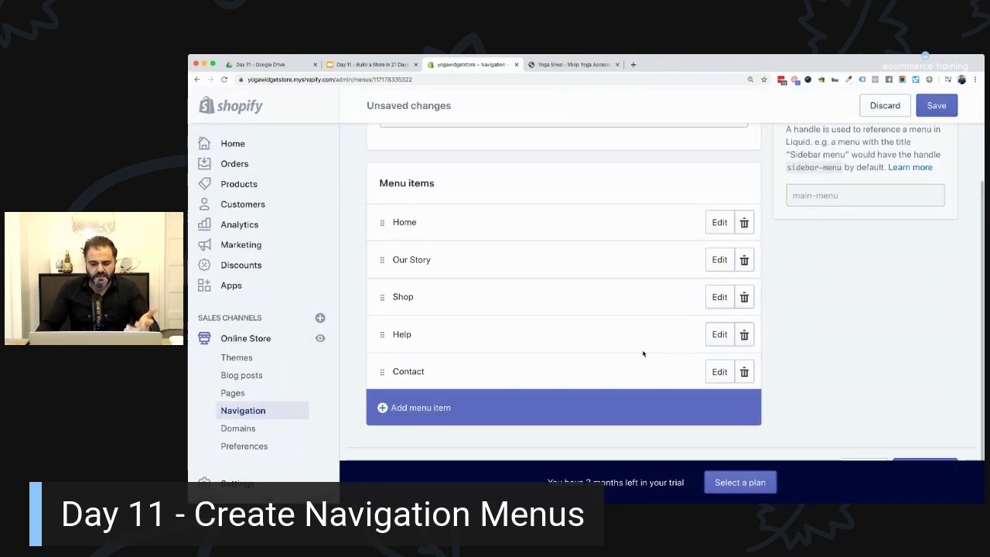
left_click(718, 370)
left_click(449, 297)
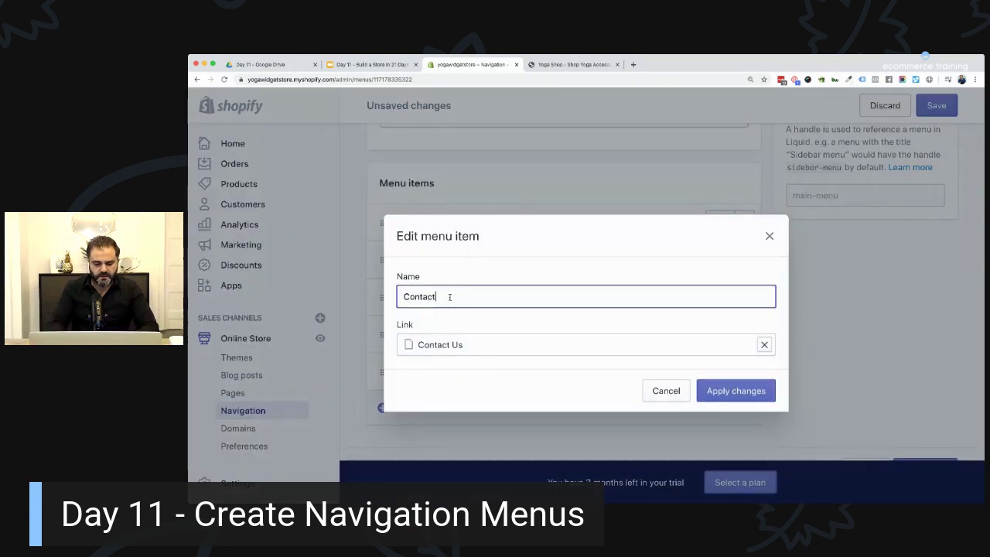
type("Us")
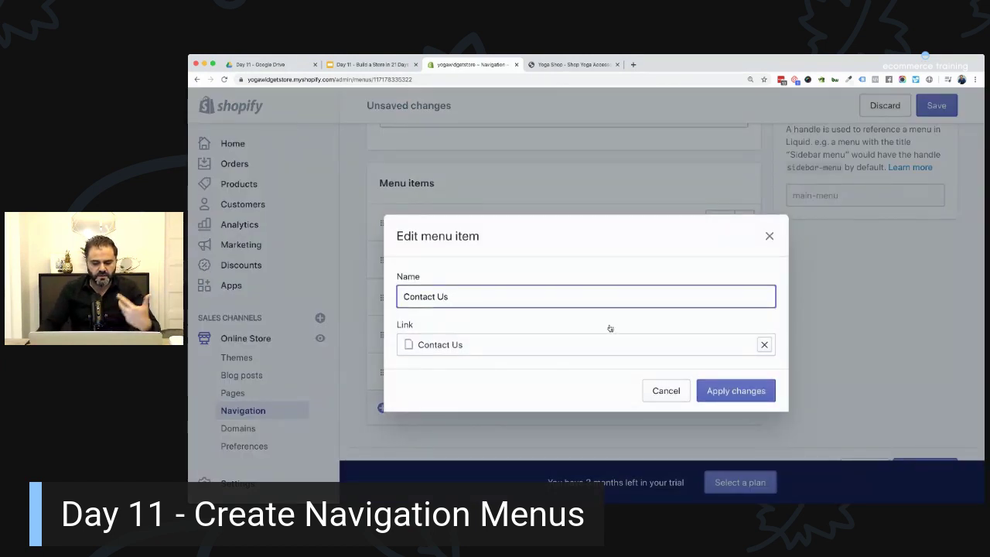
left_click(721, 389)
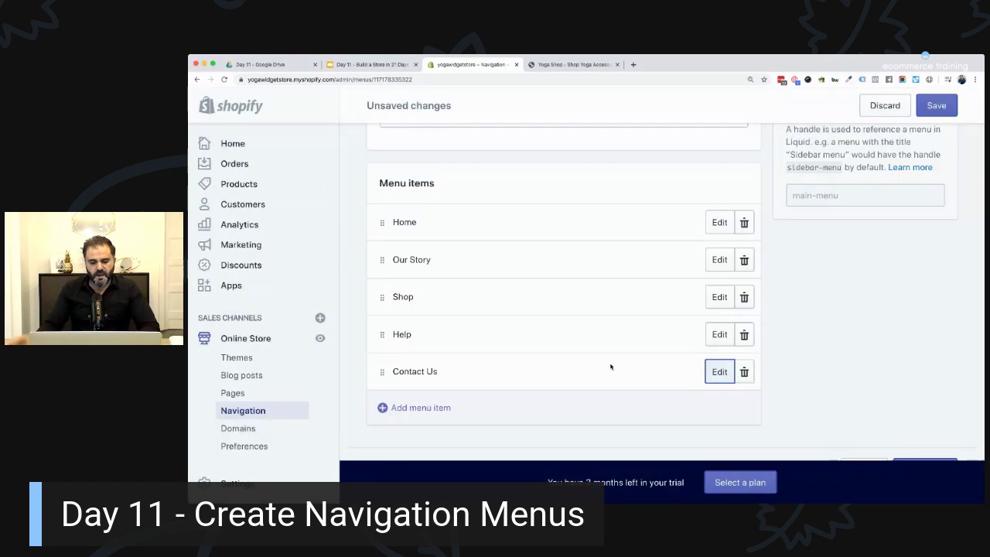
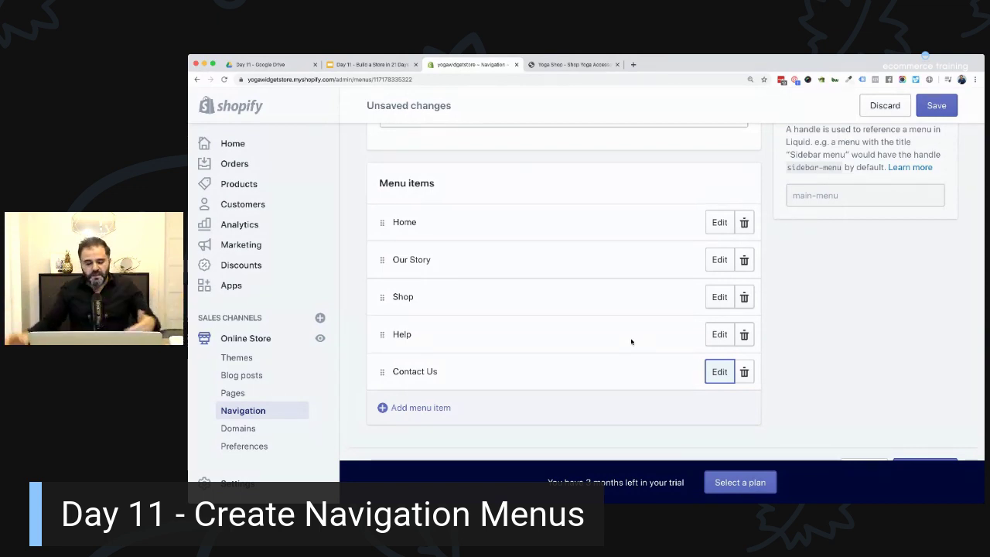
Step: Add a Main menu item named New Arrivals that links to the New Arrivals collection
left_click(410, 410)
left_click(439, 294)
type("New Arrivals")
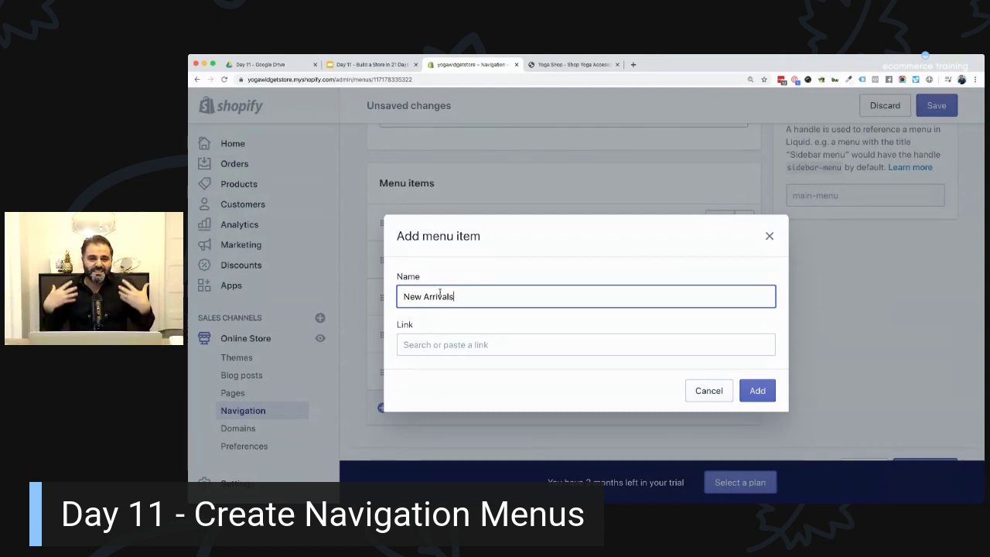
left_click(438, 345)
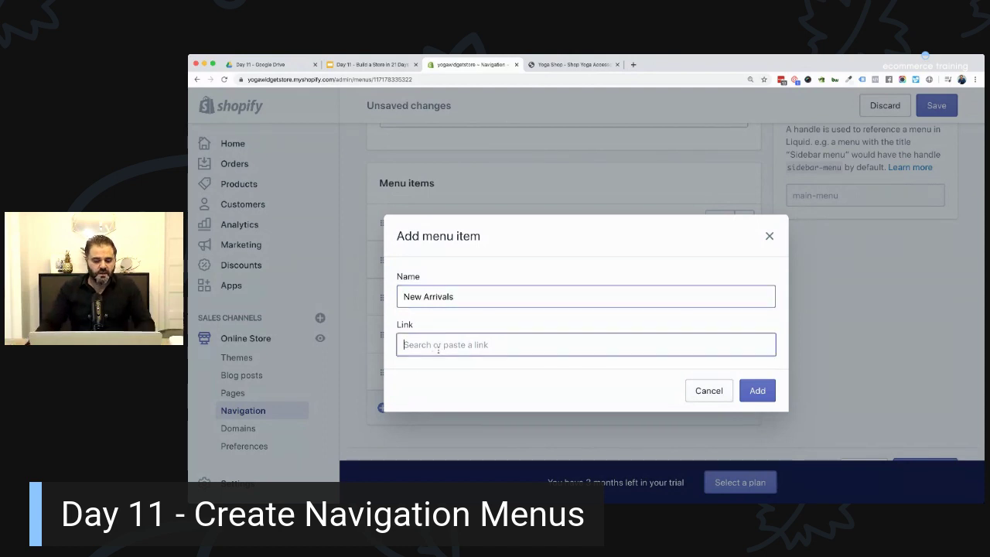
type("new")
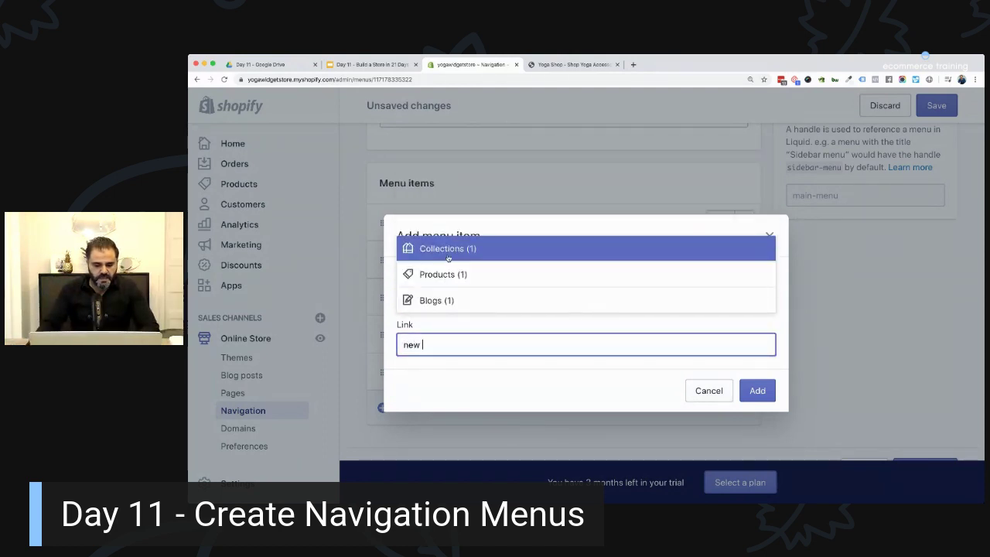
left_click(449, 248)
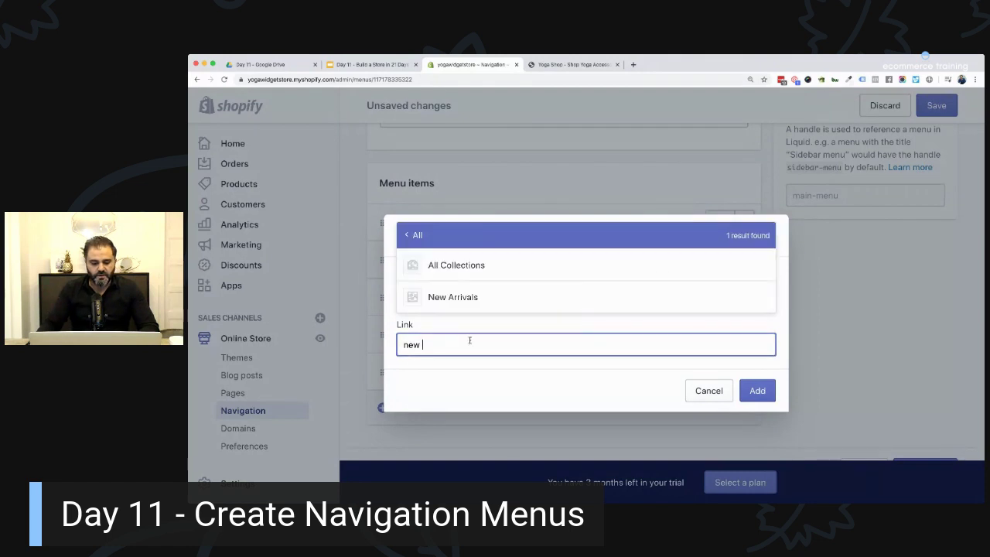
left_click(457, 300)
left_click(757, 415)
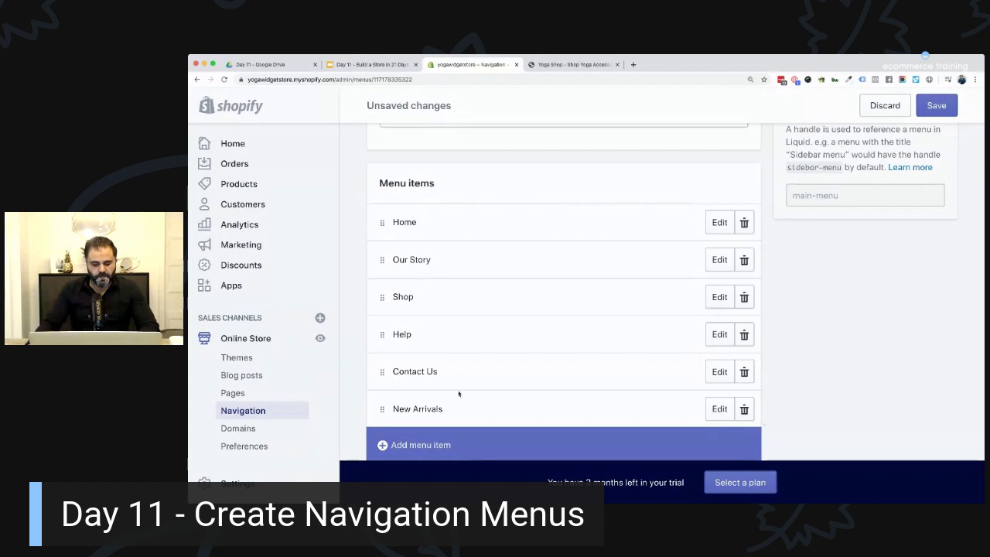
scroll(459, 394, "down", 1)
left_click(382, 408)
left_click(411, 297)
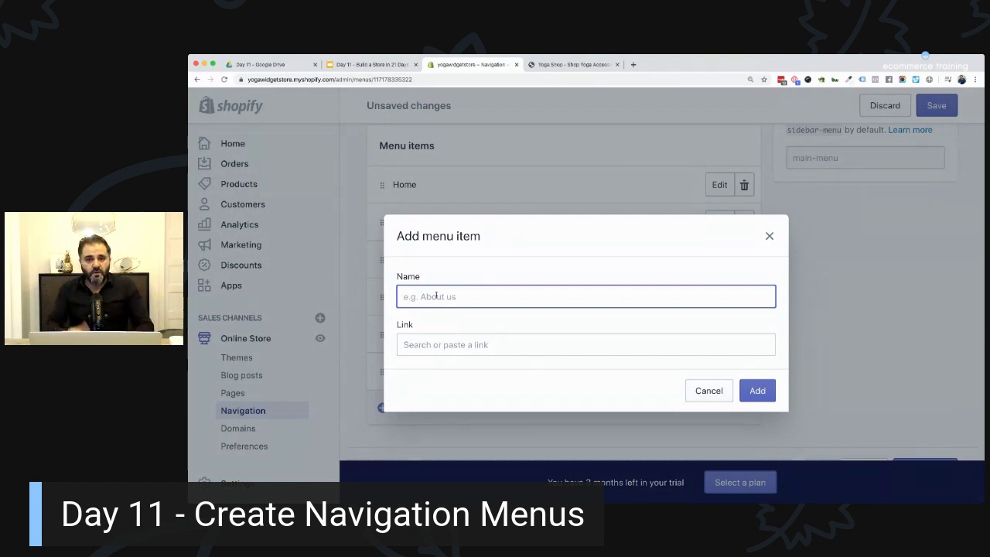
type("On Sale")
left_click(439, 338)
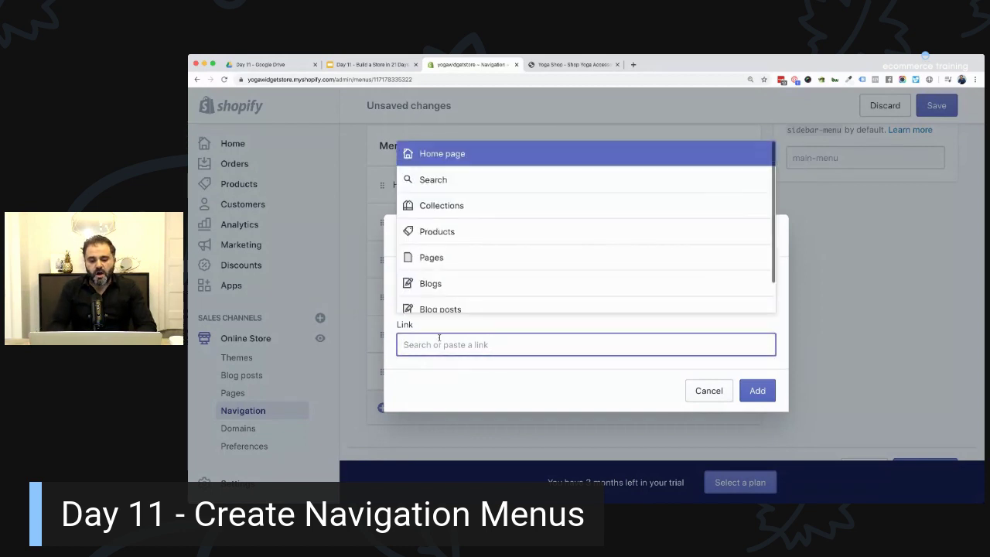
type("sal")
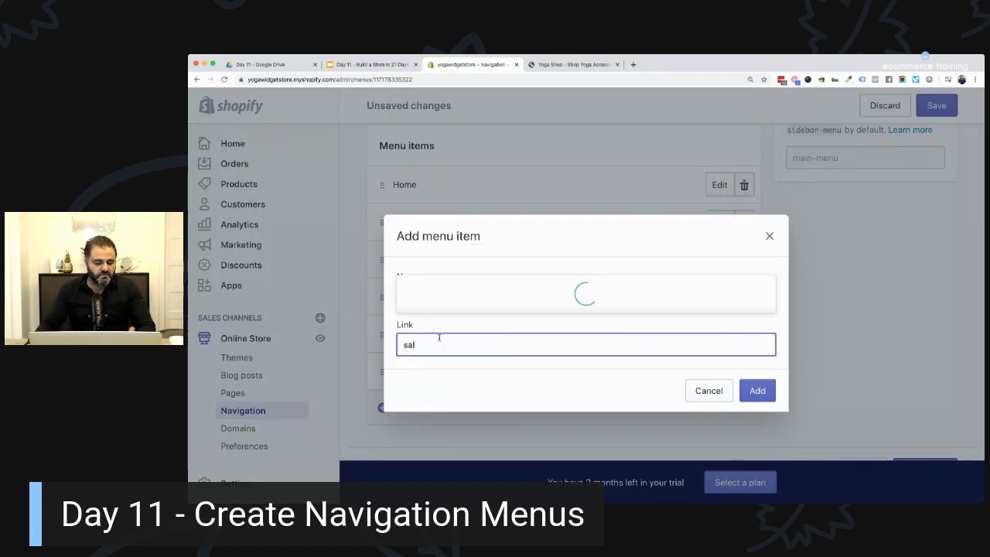
key("BackSpace")
key("BackSpace")
key("BackSpace")
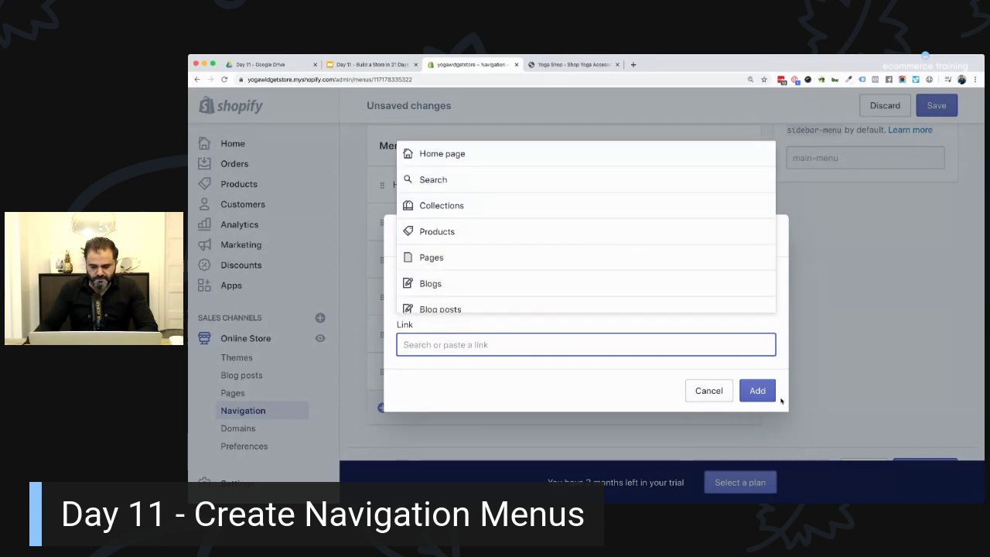
left_click(712, 390)
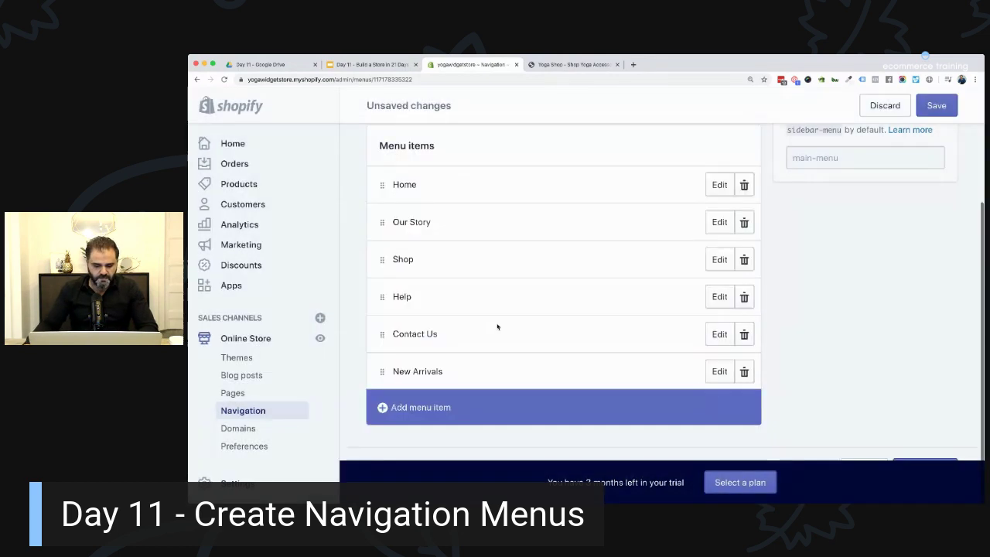
Step: Save the Main menu and go to the store's list of product collections
left_click(938, 108)
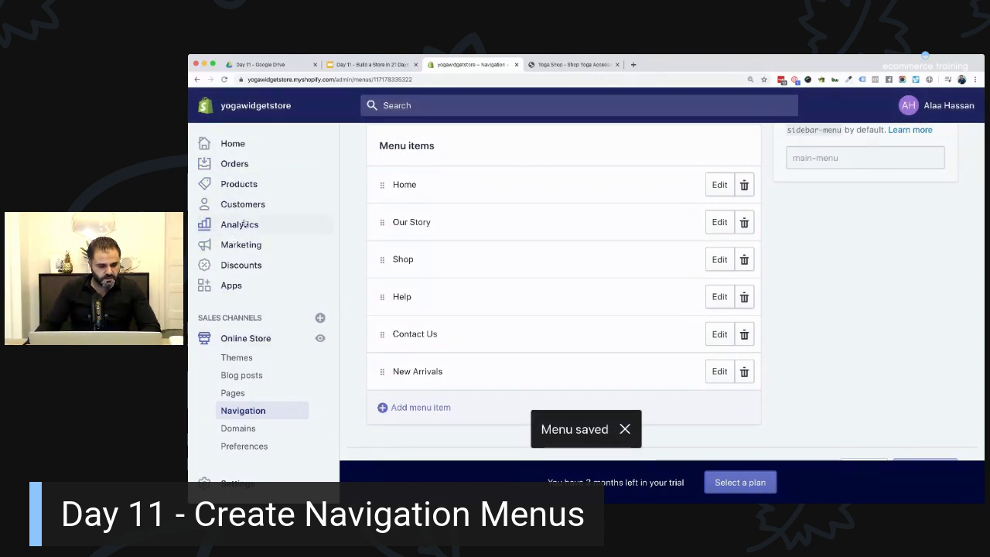
left_click(232, 185)
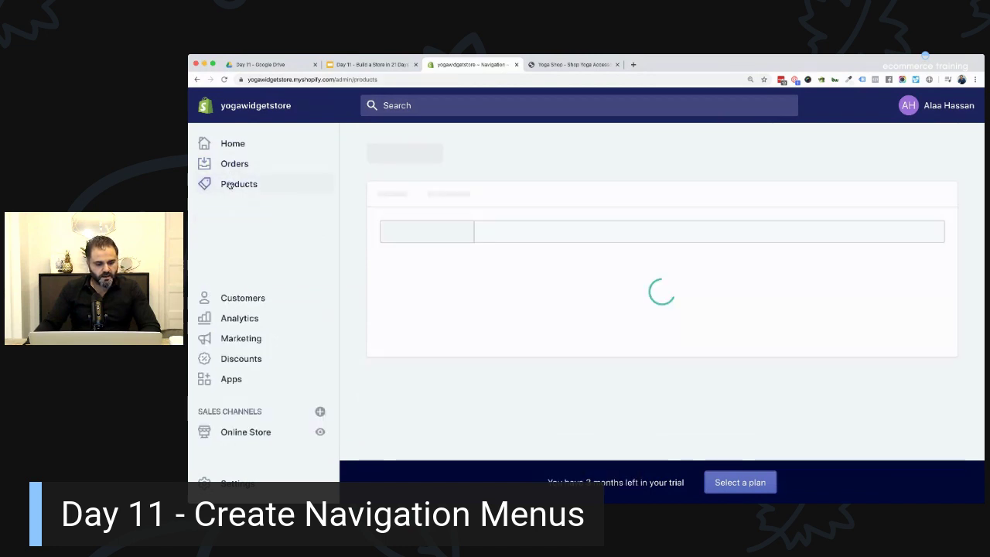
left_click(243, 256)
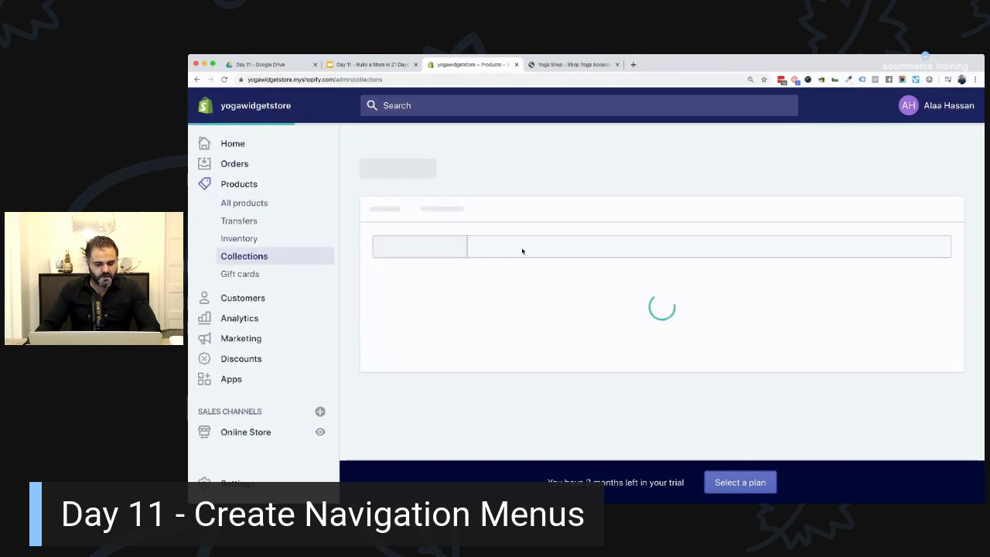
scroll(711, 213, "down", 2)
scroll(712, 212, "up", 2)
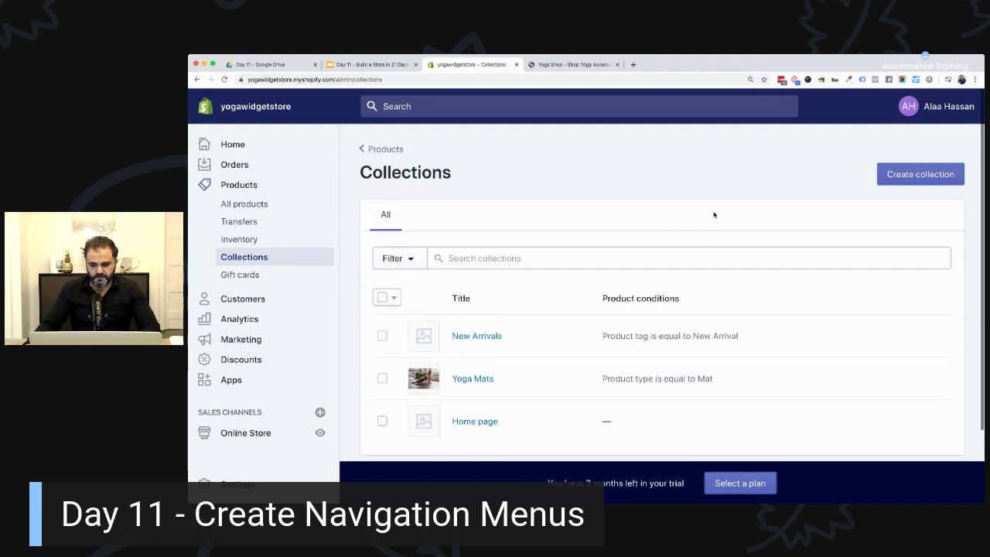
Step: Start a new collection and title it On Sale
left_click(921, 174)
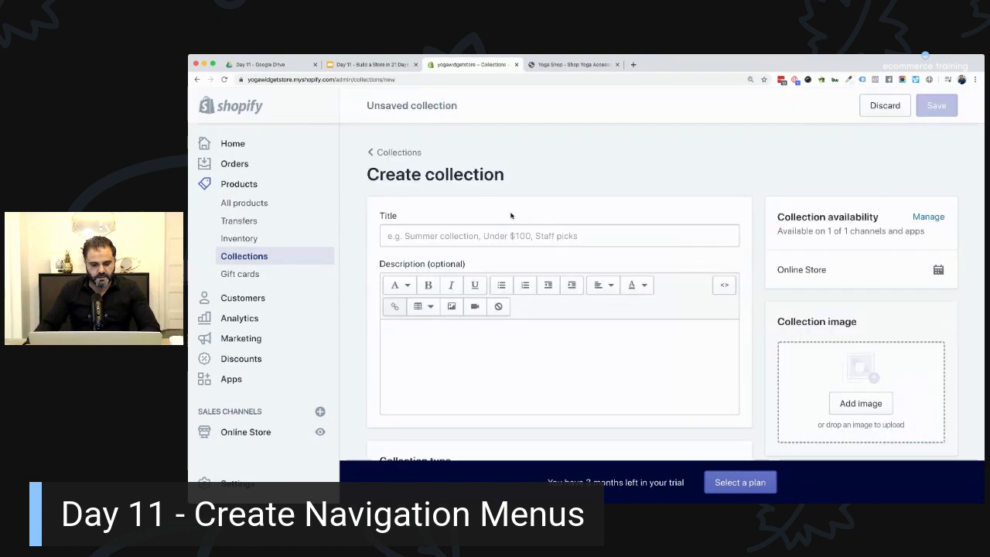
left_click(461, 233)
type("on Sale")
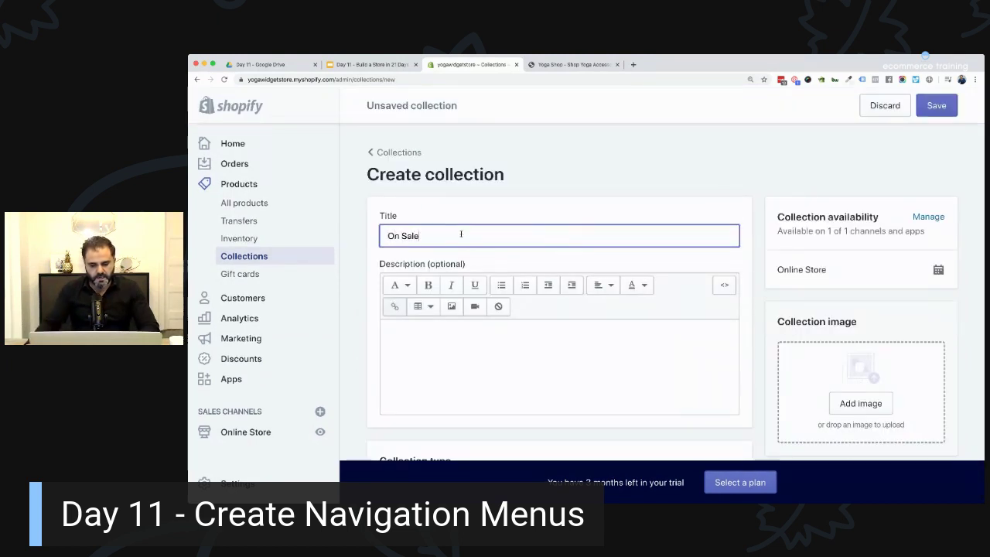
Step: Set the On Sale collection's type to Manual and save the collection
scroll(622, 271, "down", 5)
scroll(622, 272, "down", 4)
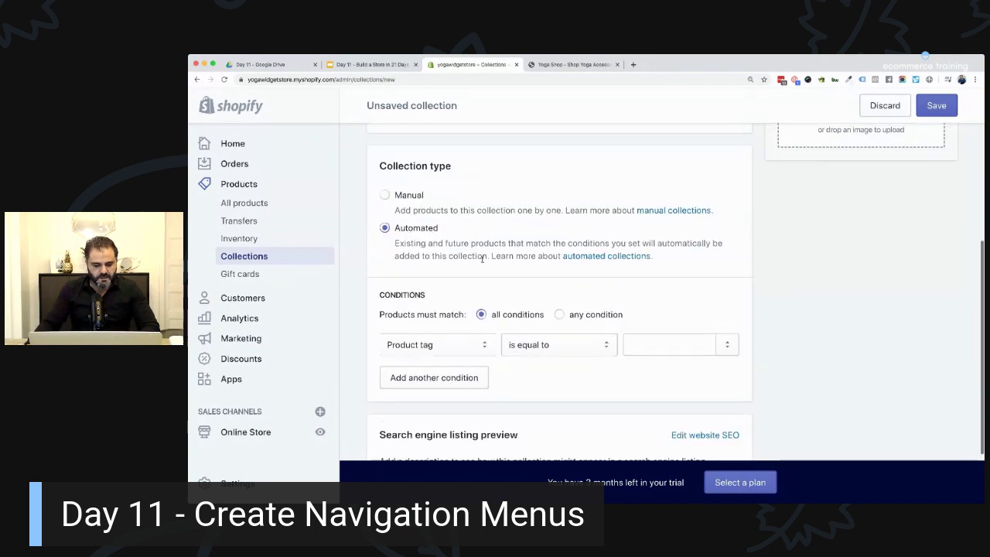
left_click(450, 255)
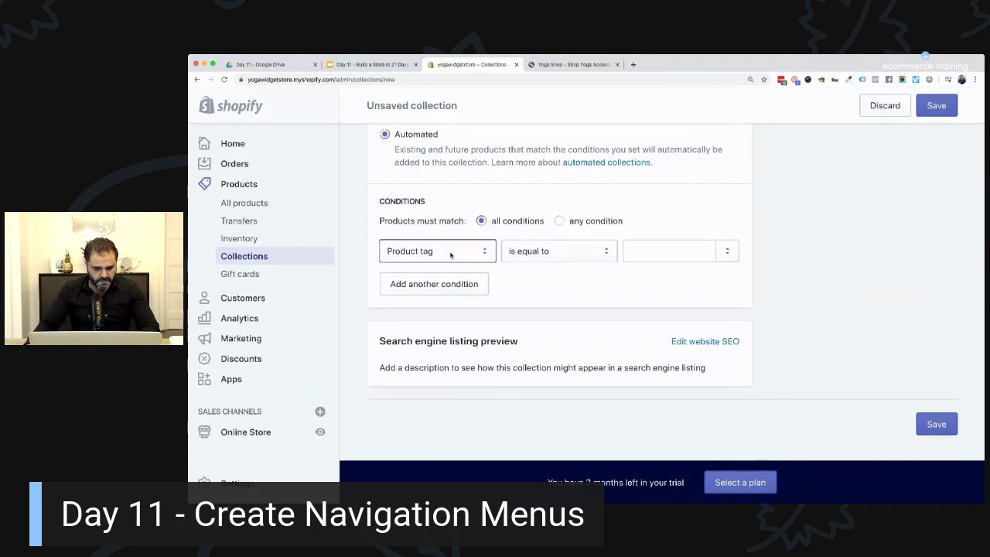
left_click(544, 260)
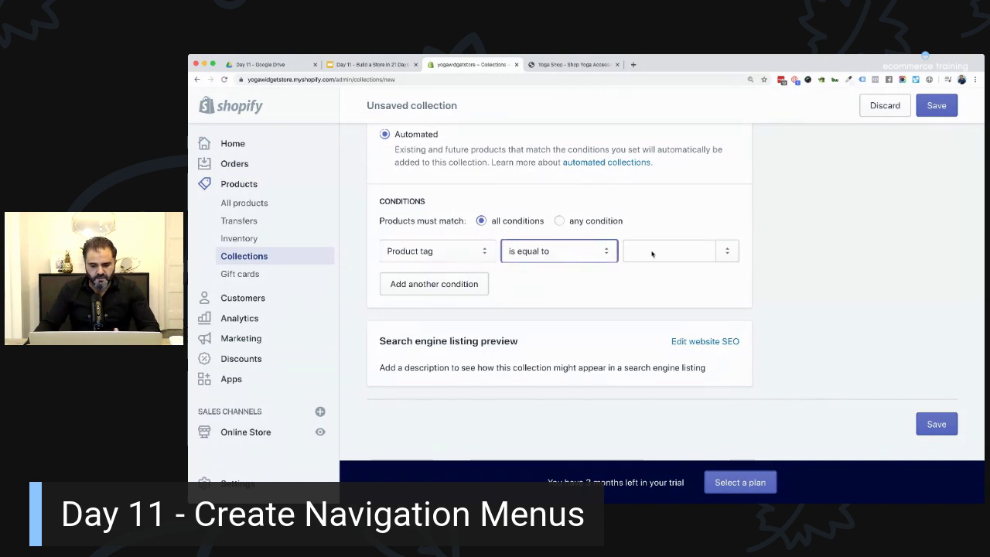
scroll(640, 232, "up", 1)
left_click(387, 174)
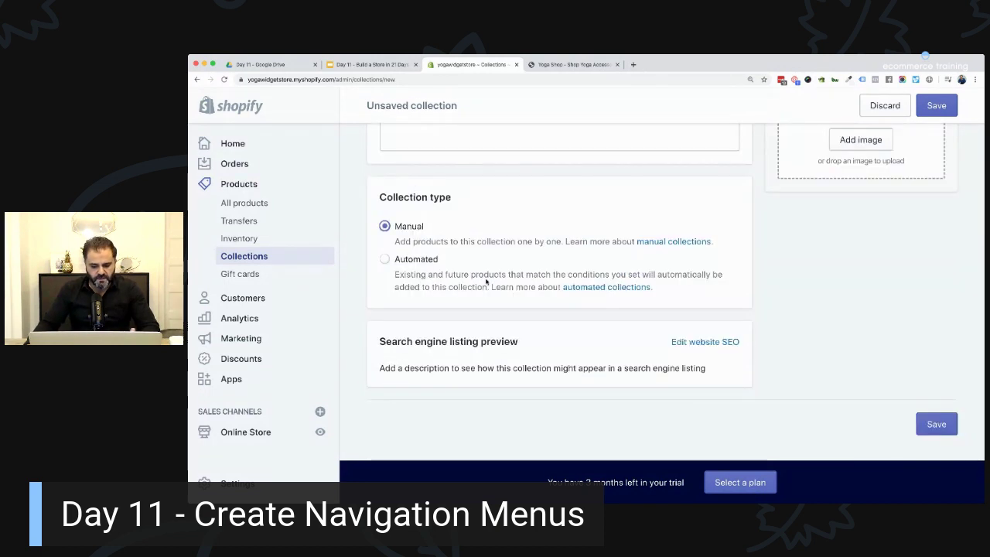
left_click(937, 423)
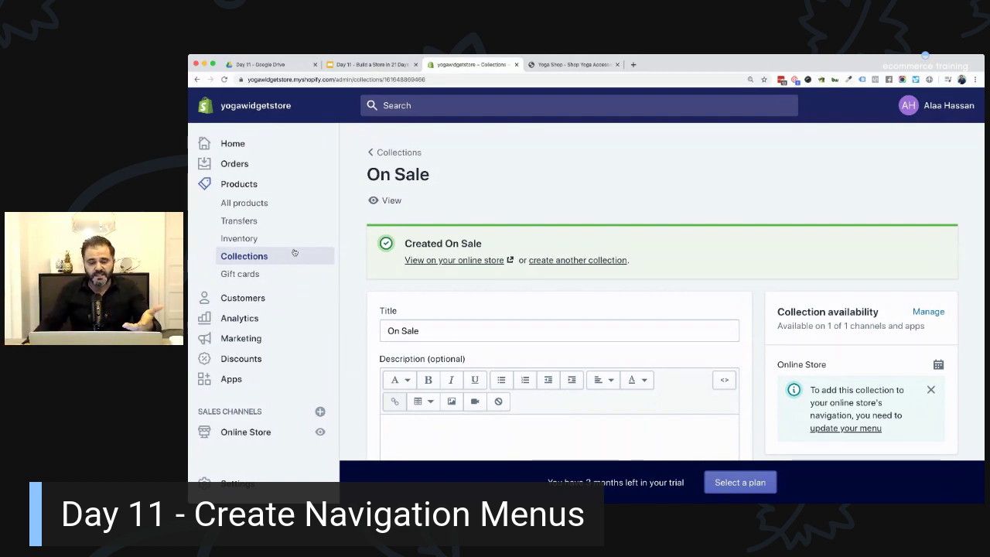
Step: Go to the online store's navigation settings and open the Main menu for editing
scroll(249, 254, "down", 4)
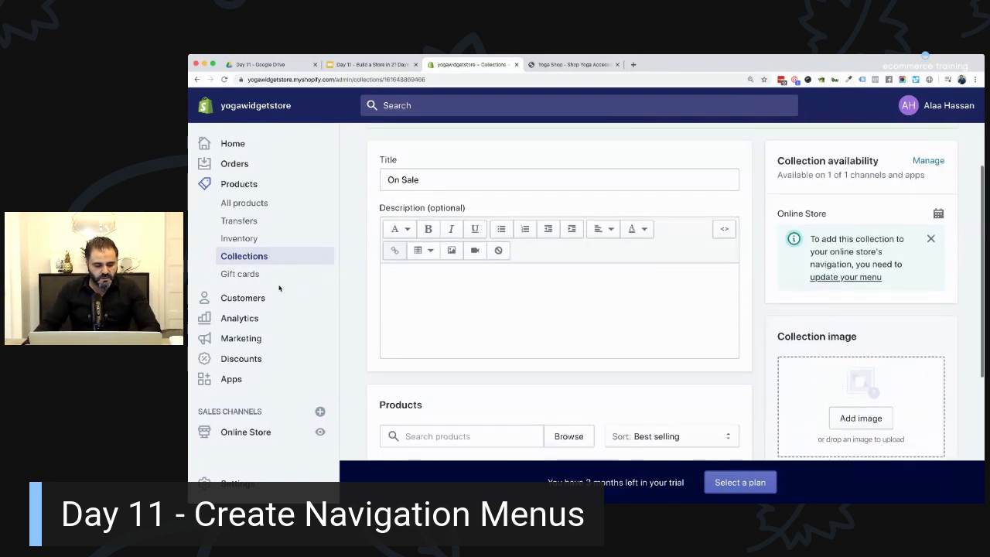
scroll(263, 387, "down", 2)
left_click(250, 432)
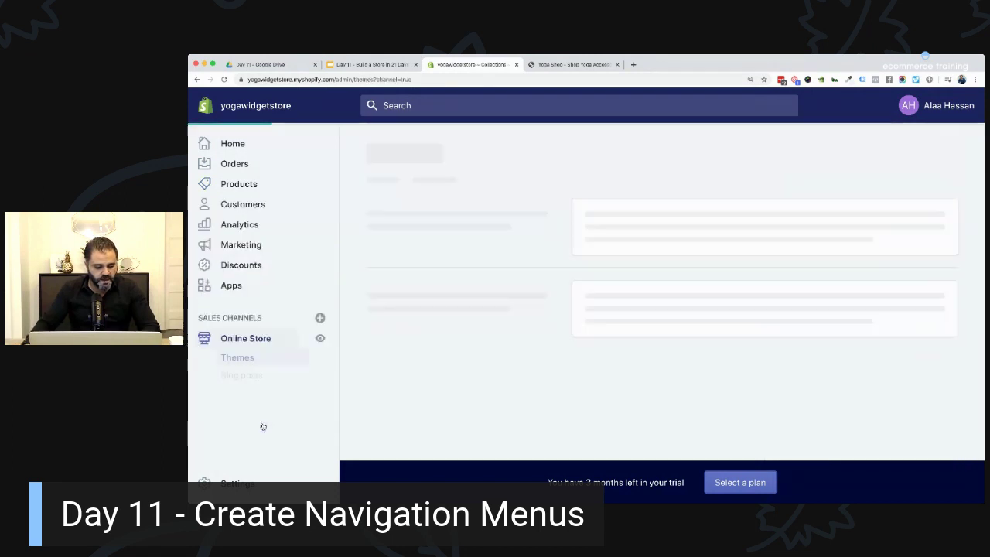
left_click(242, 410)
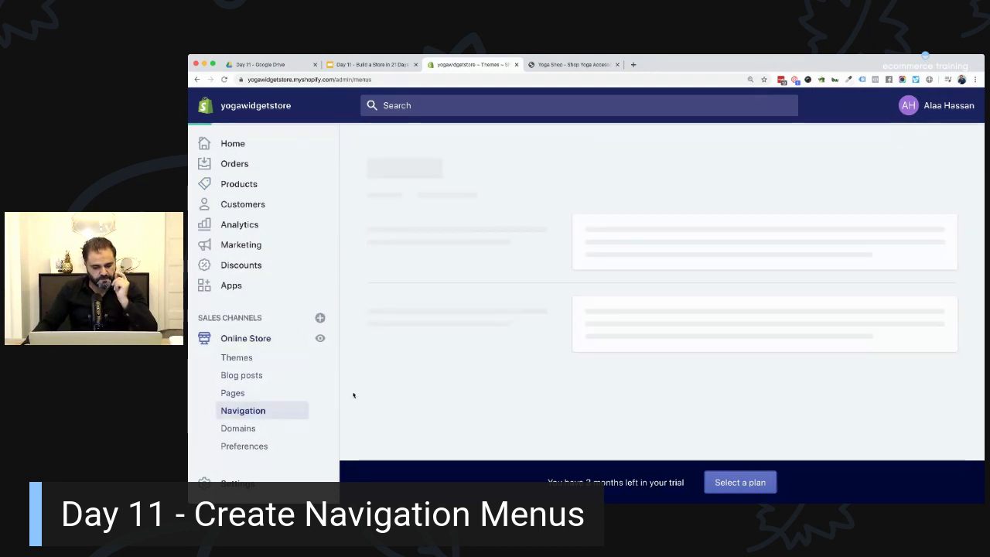
scroll(469, 348, "down", 1)
scroll(469, 348, "down", 1)
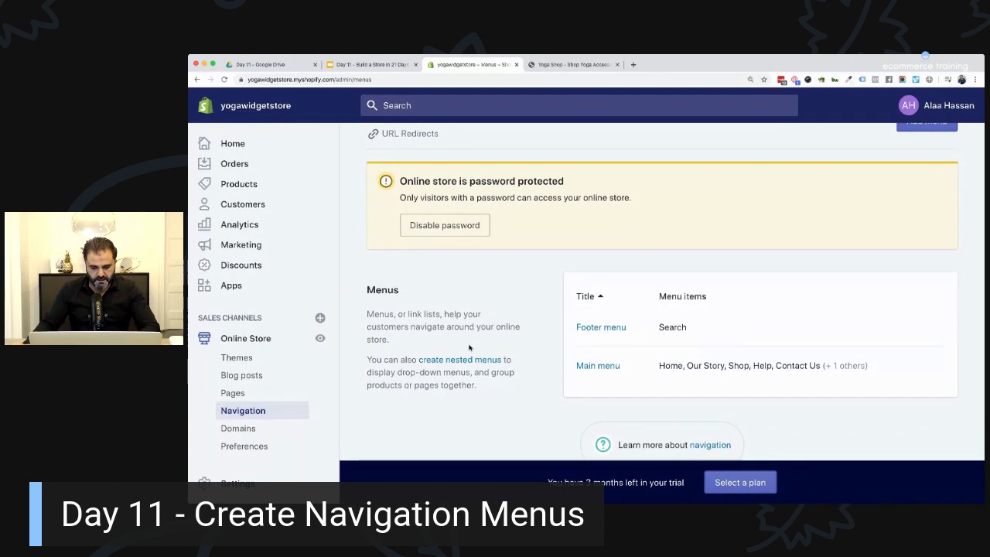
left_click(597, 365)
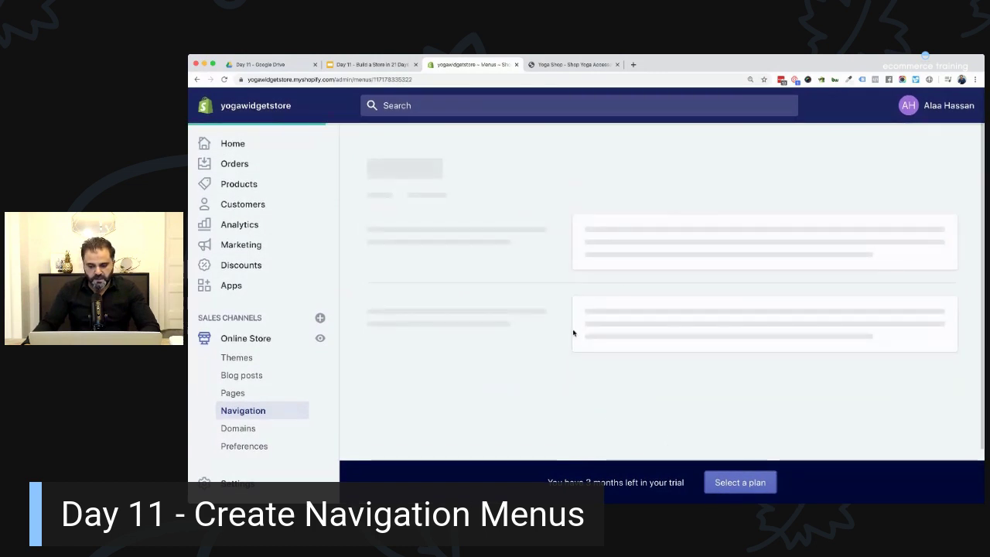
Step: Add a Main menu item named On Sale that links to the On Sale collection
scroll(585, 318, "down", 3)
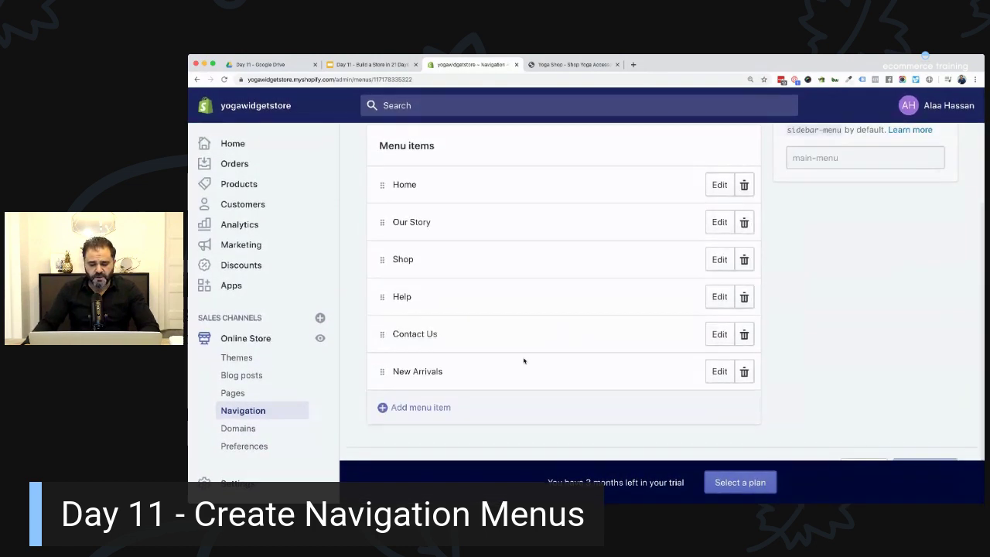
left_click(428, 410)
left_click(479, 296)
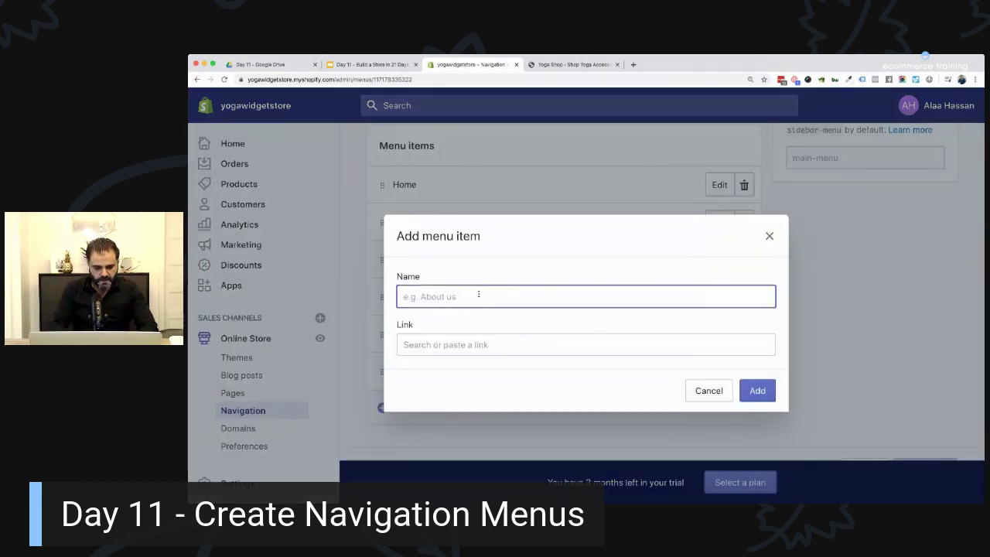
left_click(464, 345)
type("on sale")
left_click(454, 303)
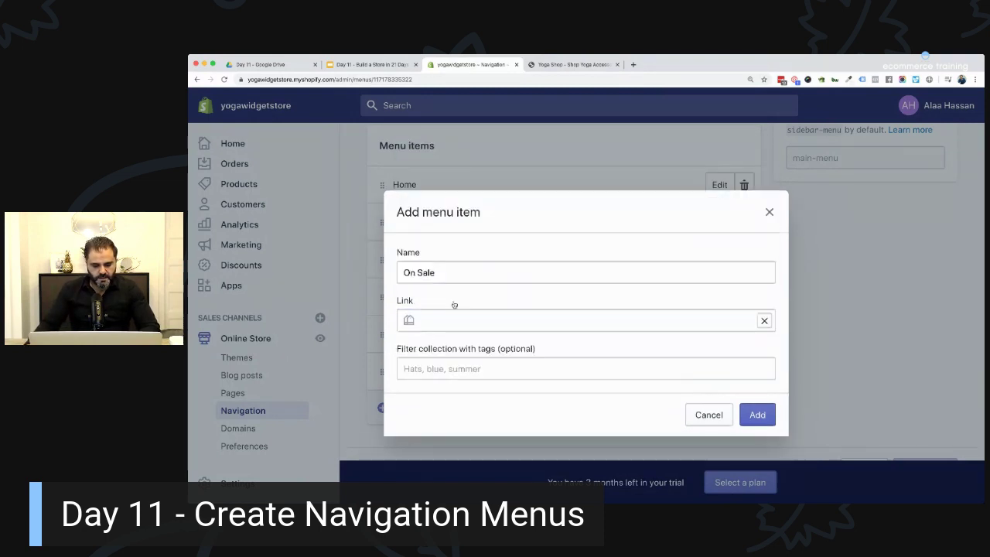
left_click(761, 414)
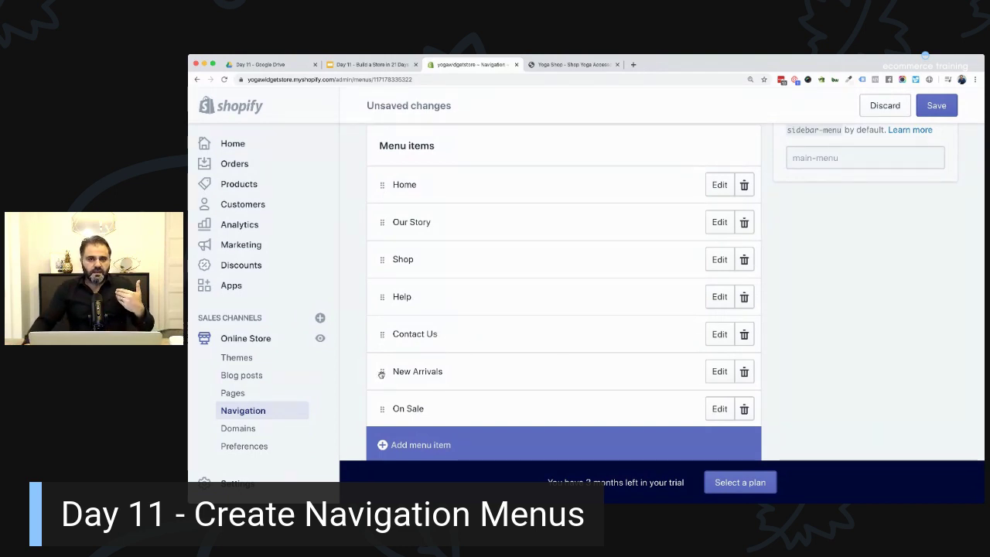
Step: Move New Arrivals directly above Shop in the Main menu and rename the Shop item as Yoga Equipment
left_click_drag(381, 374, 400, 267)
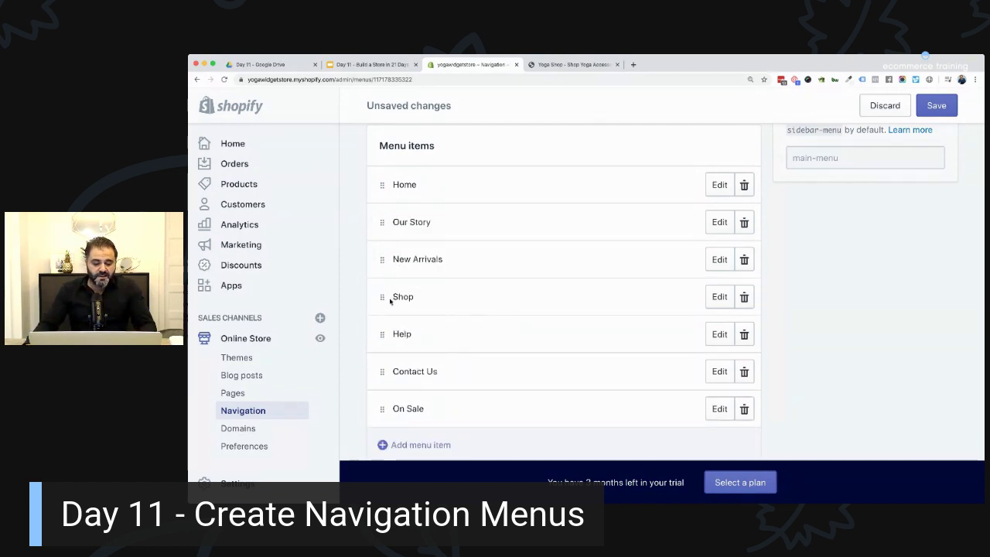
left_click(719, 296)
left_click_drag(431, 297, 395, 300)
type("Yoga")
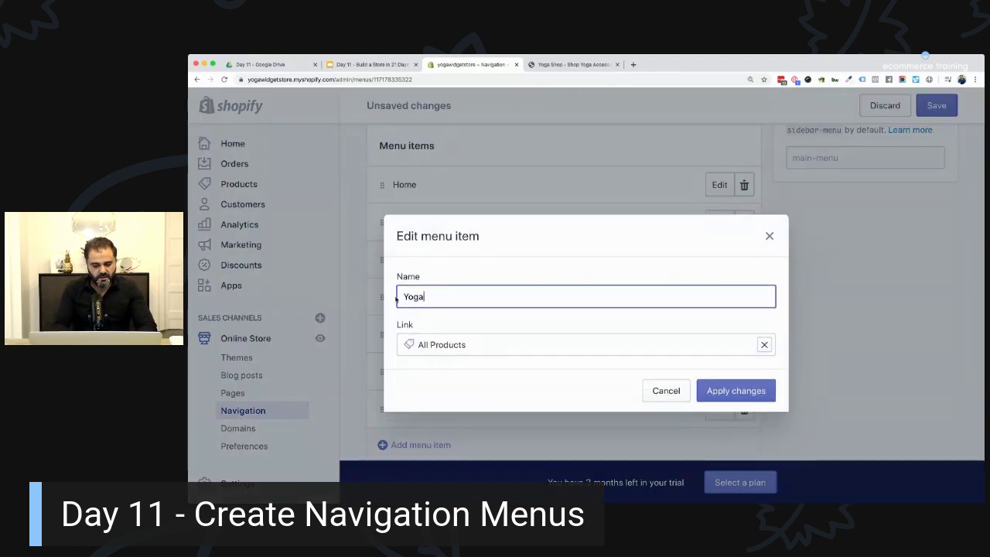
type(" Equipment")
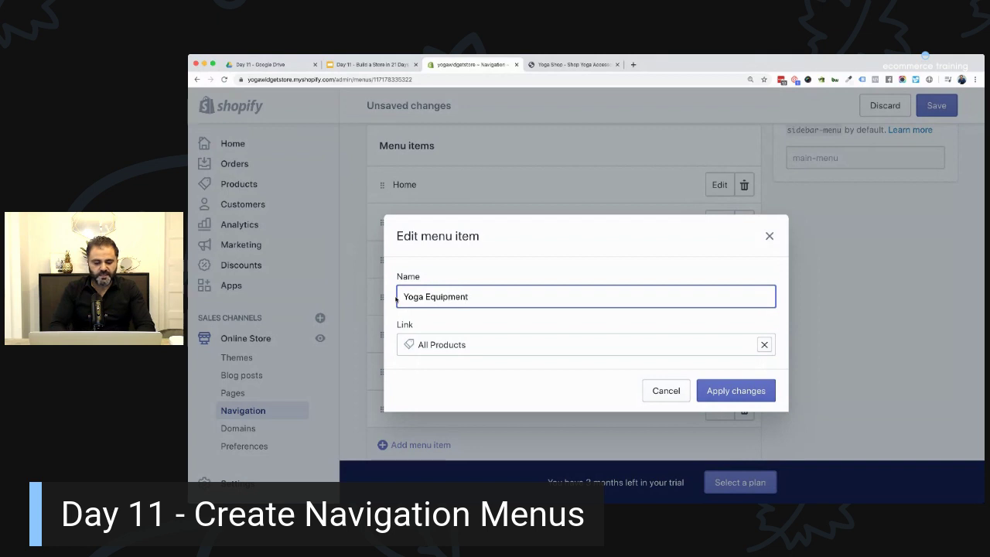
left_click(737, 389)
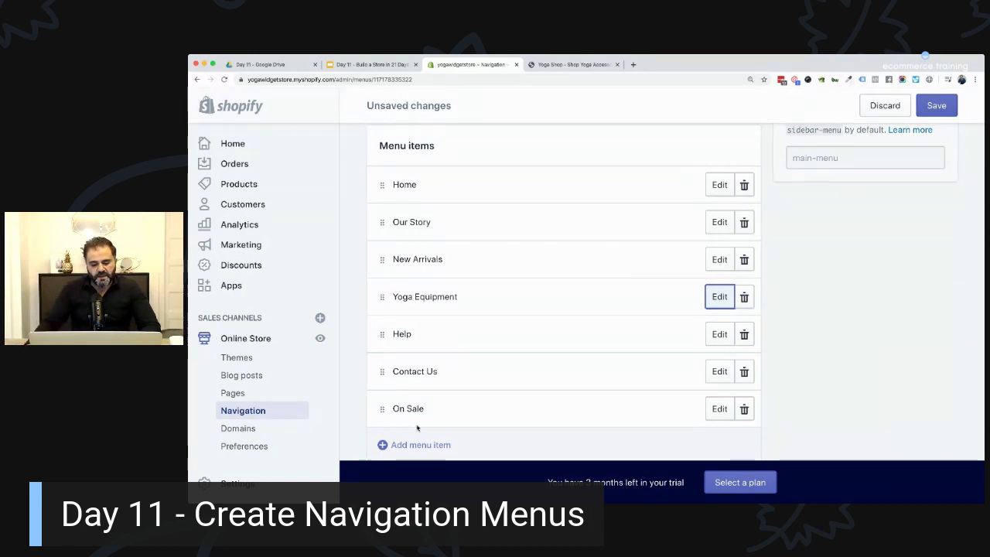
Step: Move the On Sale item directly below Yoga Equipment and save the Main menu
left_click_drag(380, 373, 413, 364)
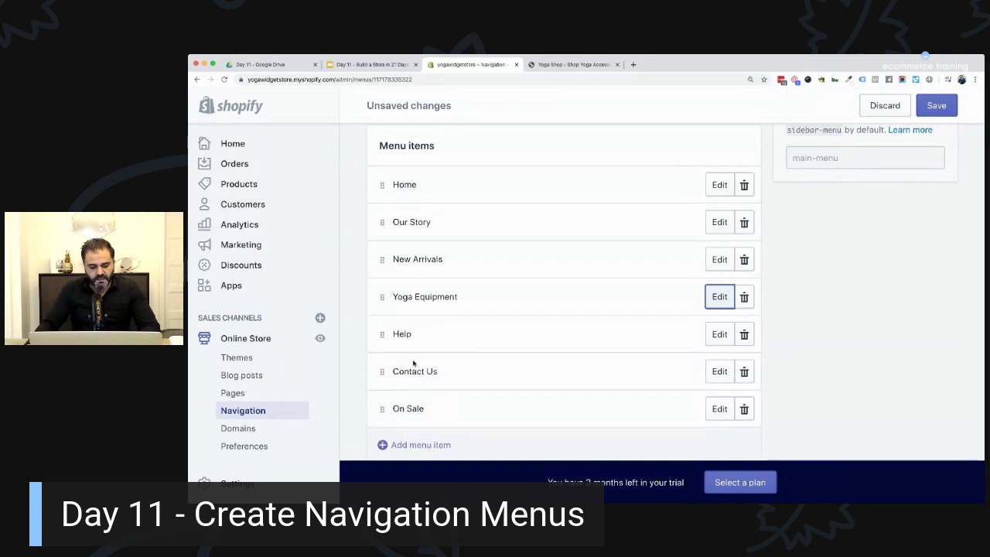
left_click_drag(381, 408, 379, 315)
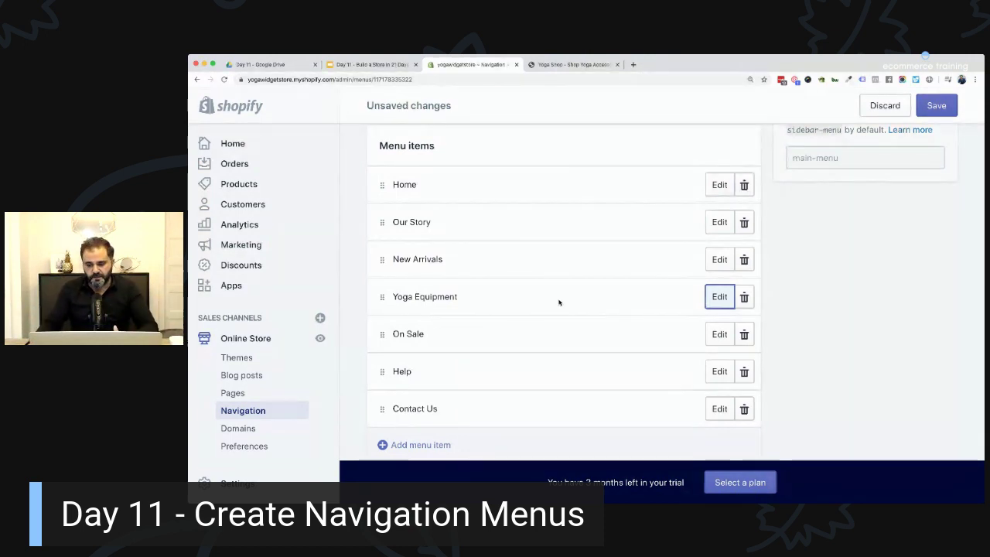
key("super+s")
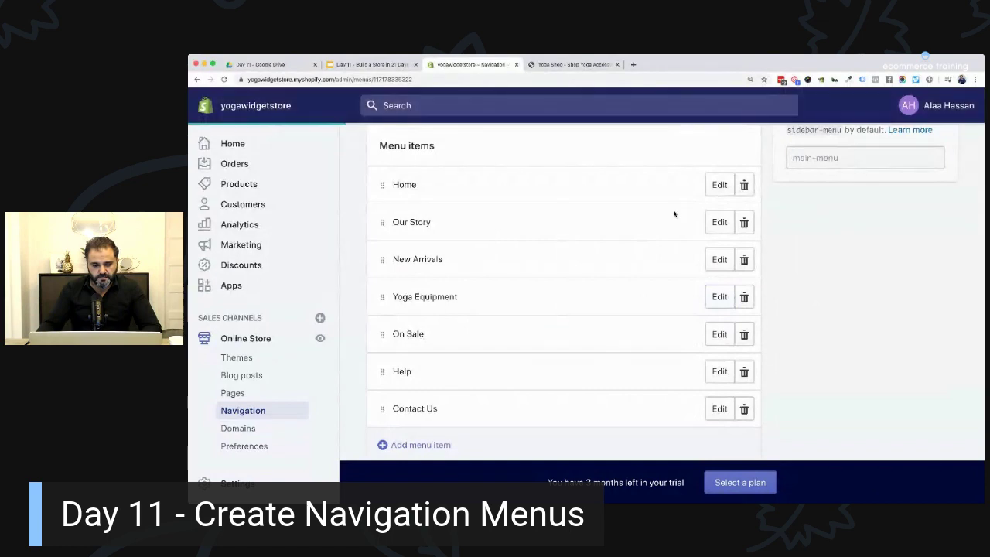
Step: Reload the storefront home page and check how the header menu fits at smaller browser zoom levels
key("ctrl+Tab")
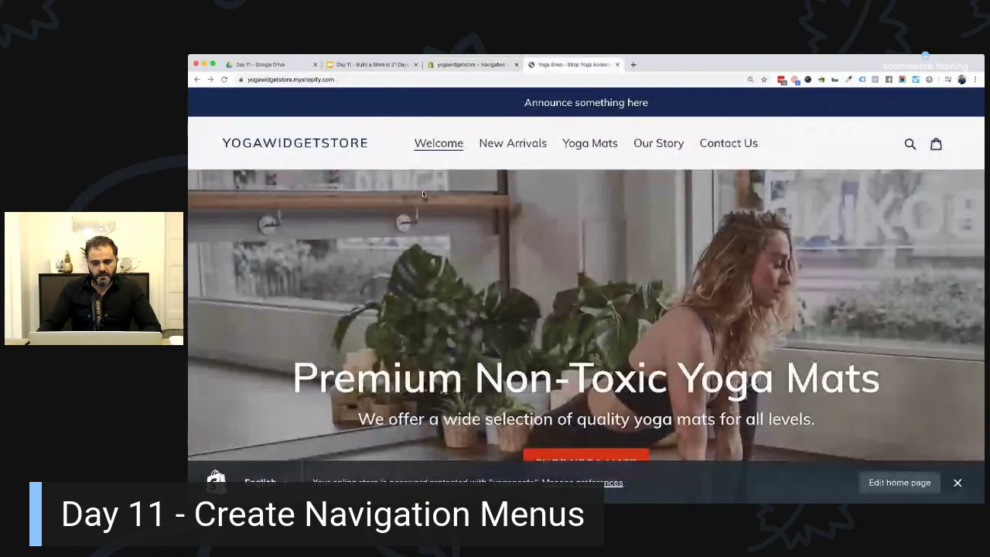
key("super+r")
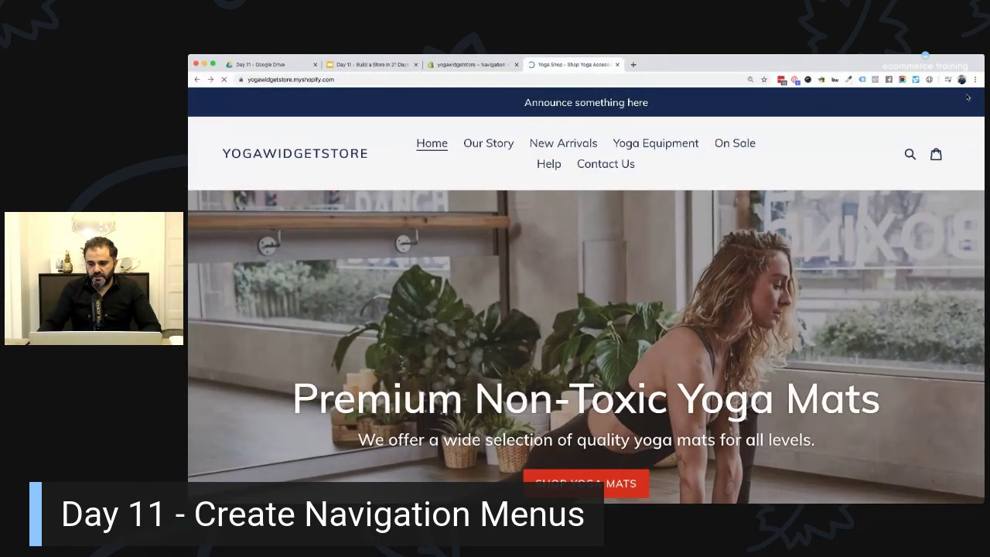
key("super+minus")
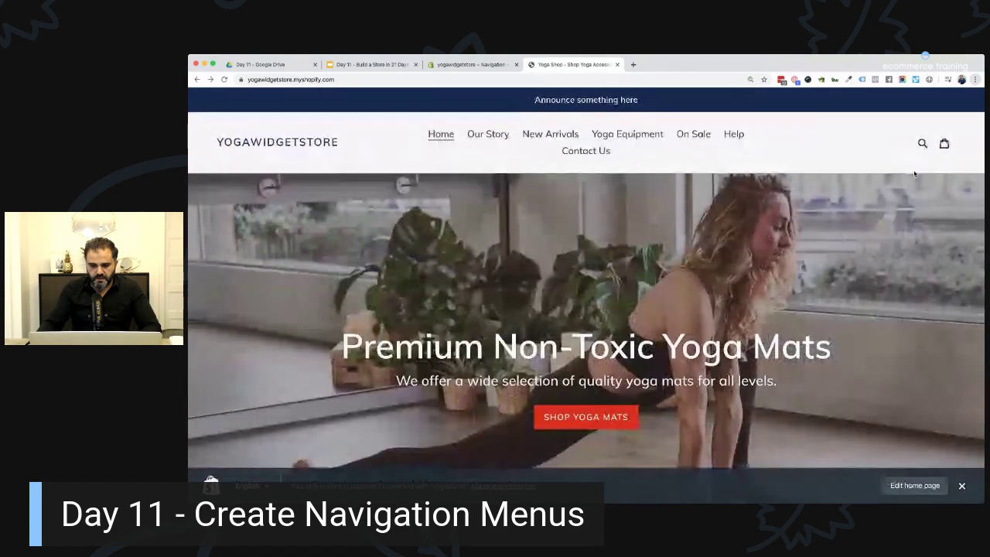
key("super+minus")
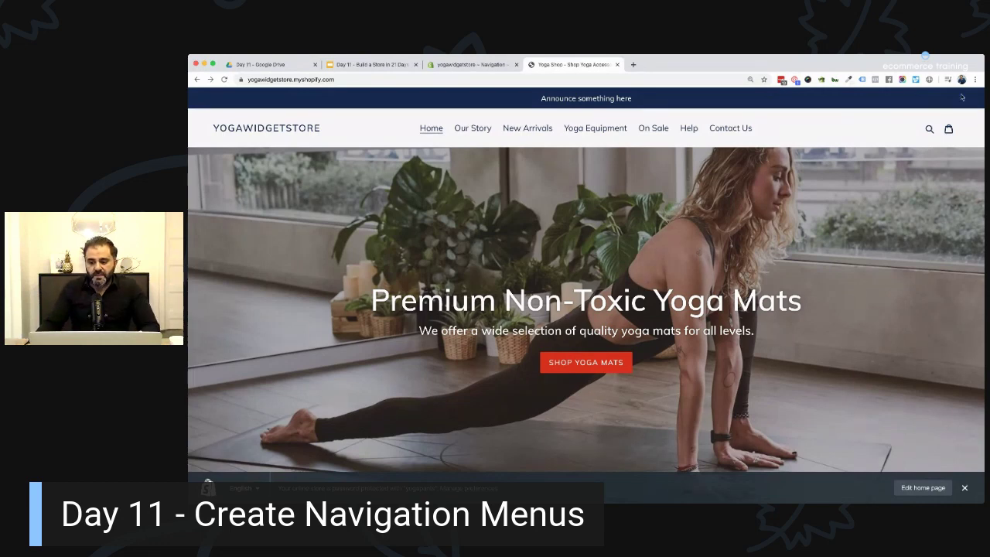
key("super+equal")
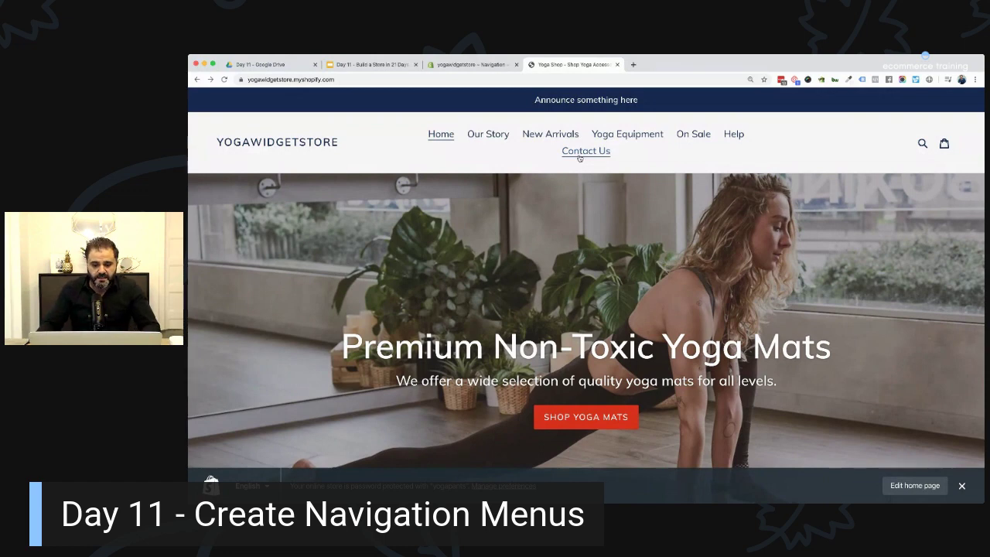
Step: Return to the Main menu editor and rename the Our Story item as About
left_click(472, 64)
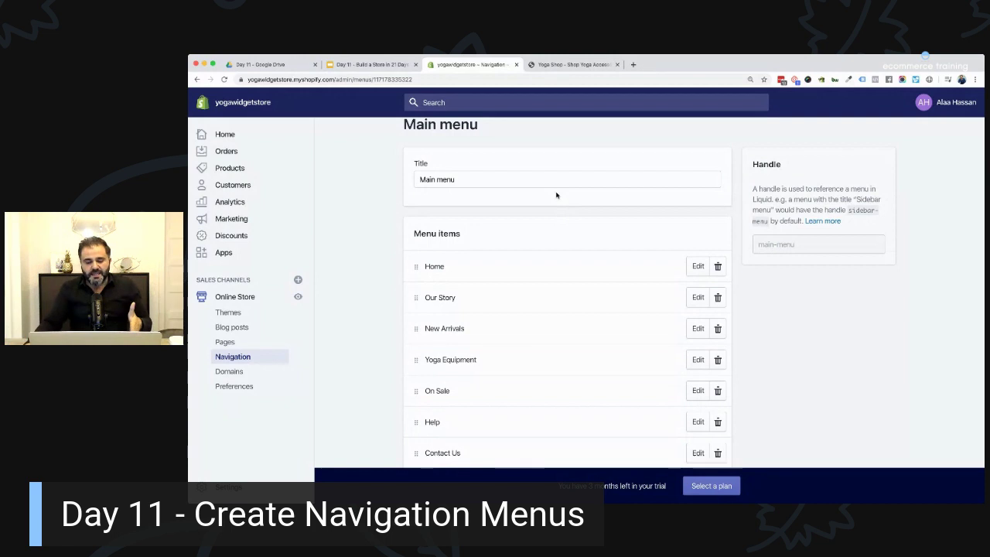
scroll(510, 209, "down", 2)
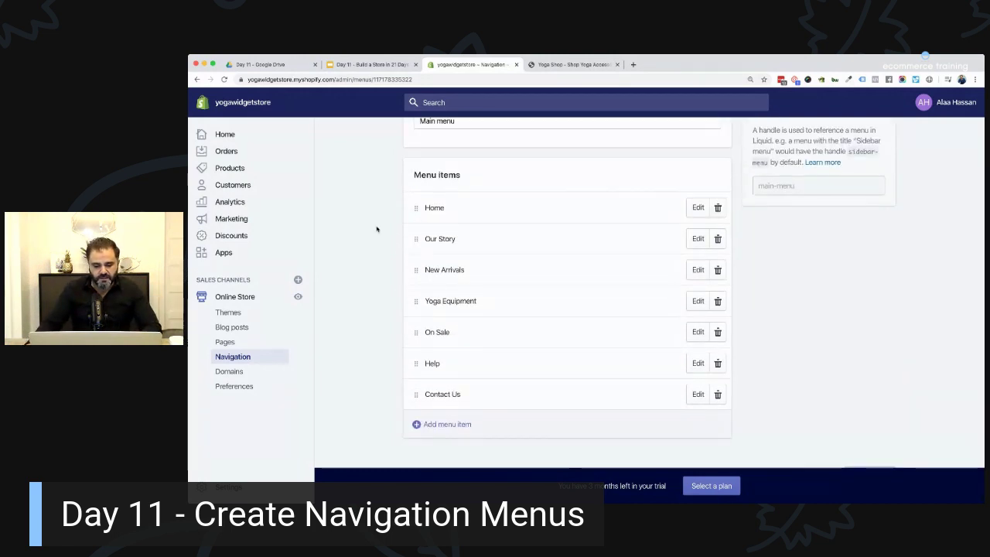
left_click(698, 239)
left_click_drag(486, 291, 425, 300)
type("About")
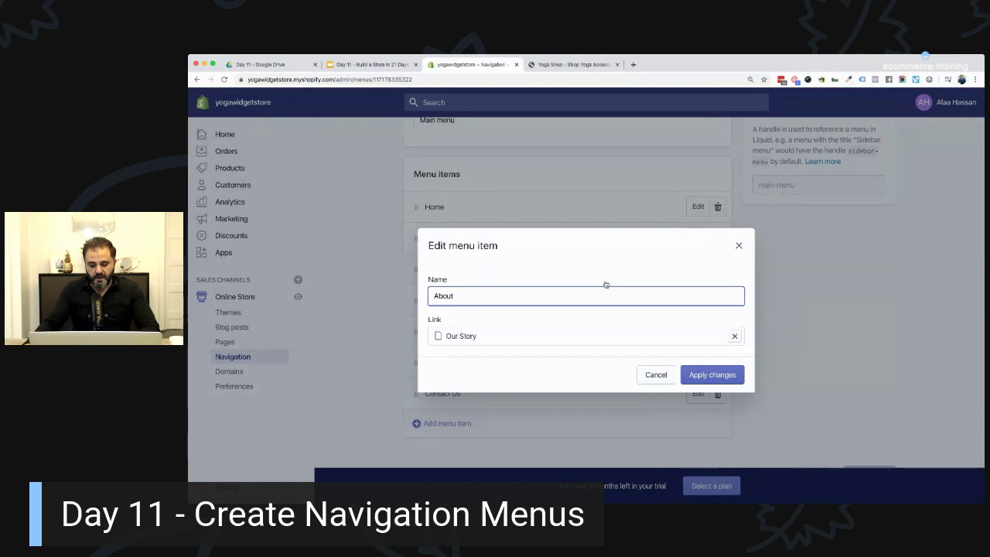
left_click(696, 372)
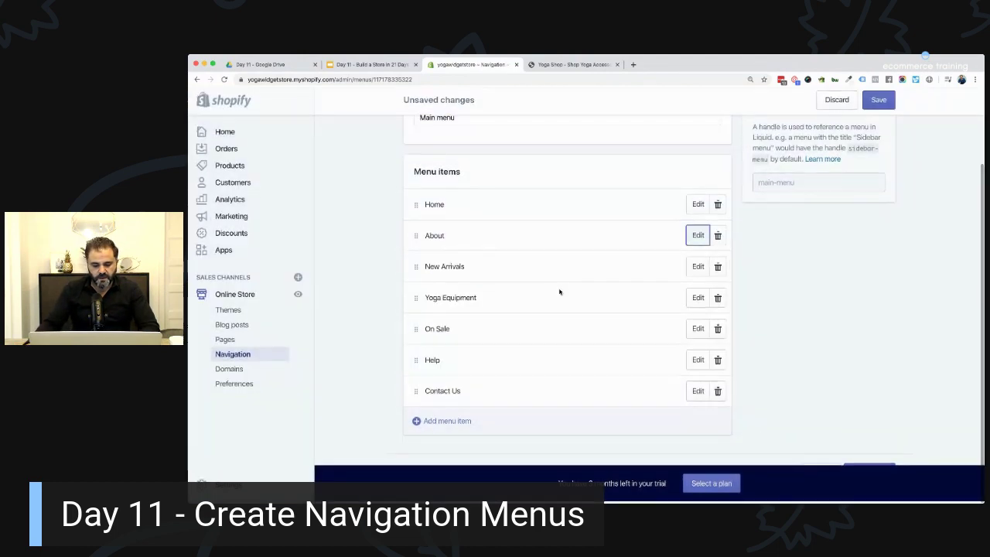
left_click(699, 331)
triple_click(470, 280)
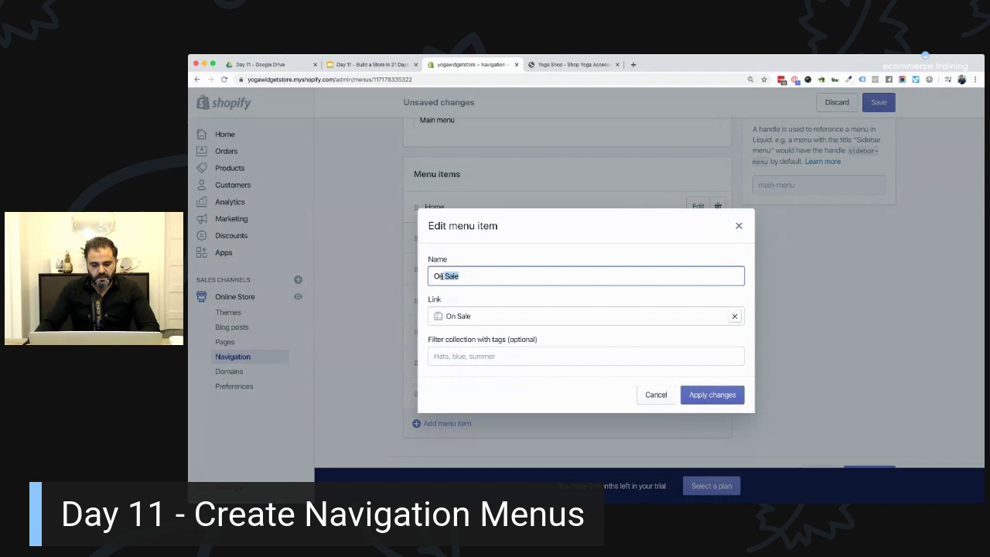
left_click(739, 227)
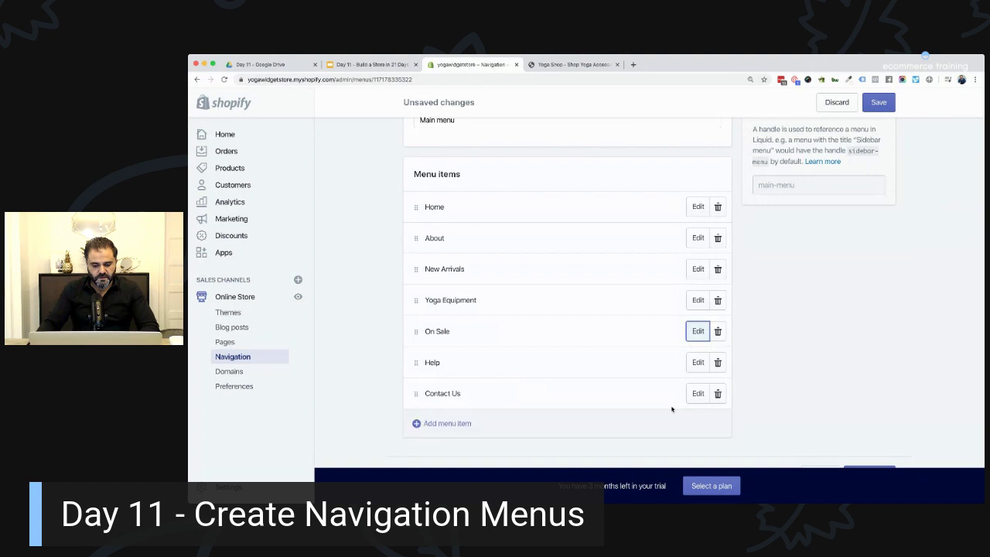
Step: Shorten the Contact Us menu item's name to Contact and save the Main menu
left_click(699, 394)
left_click_drag(461, 295, 521, 293)
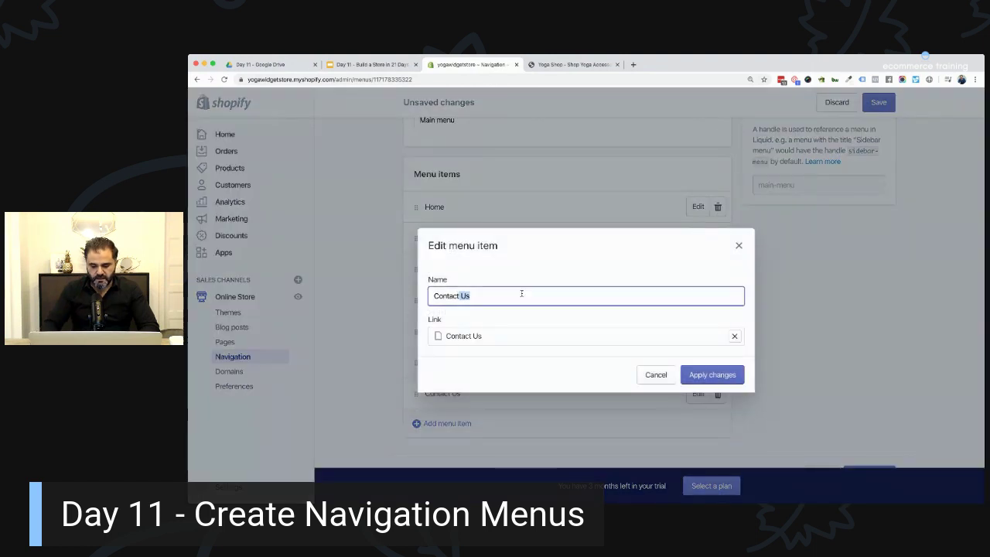
left_click(708, 375)
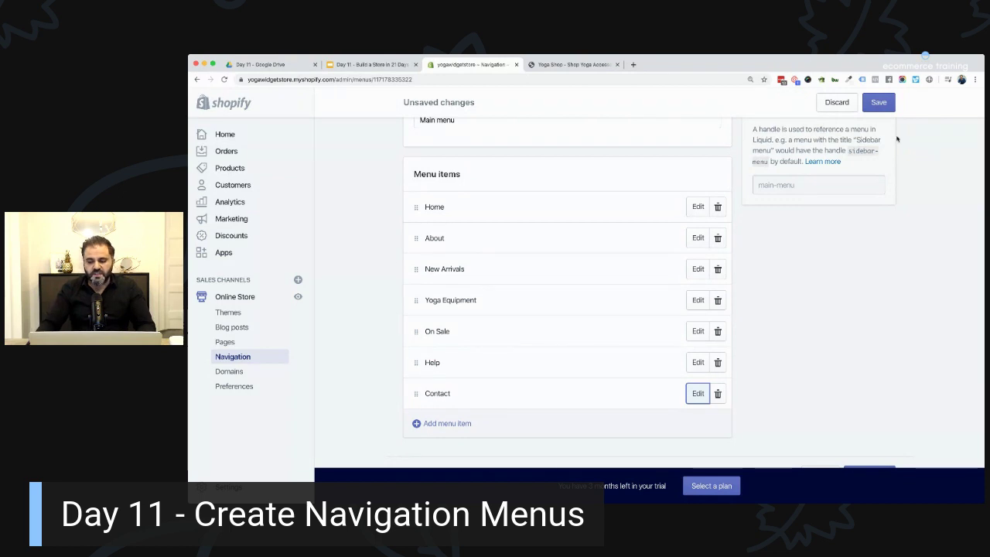
left_click(870, 103)
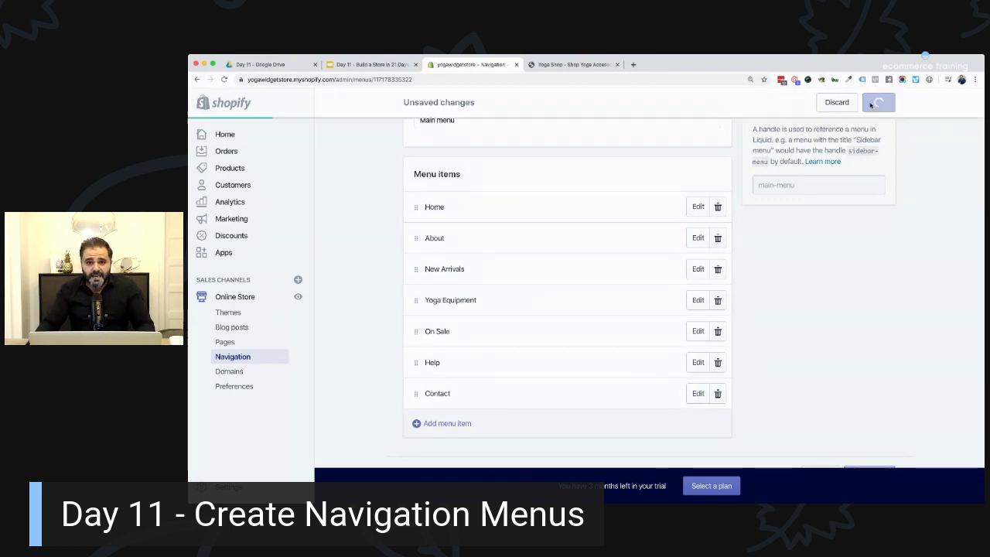
Step: Check how the shortened menu items fit in the storefront home page's header
left_click(588, 65)
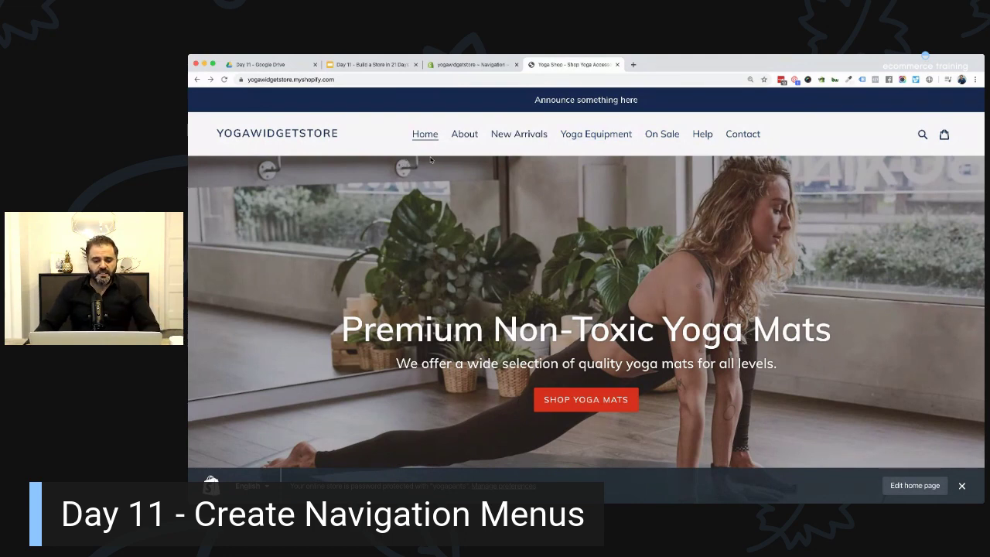
scroll(592, 220, "down", 3)
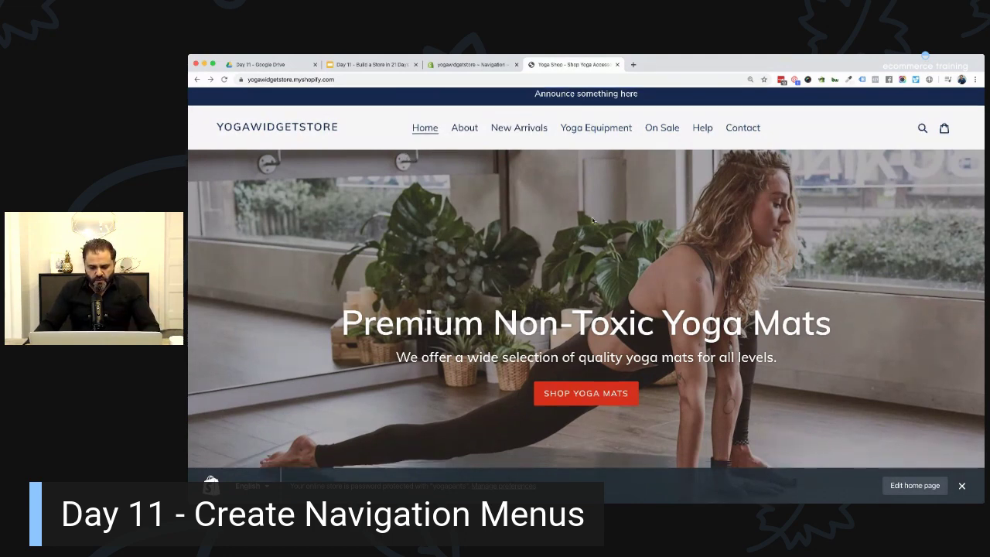
scroll(461, 204, "up", 3)
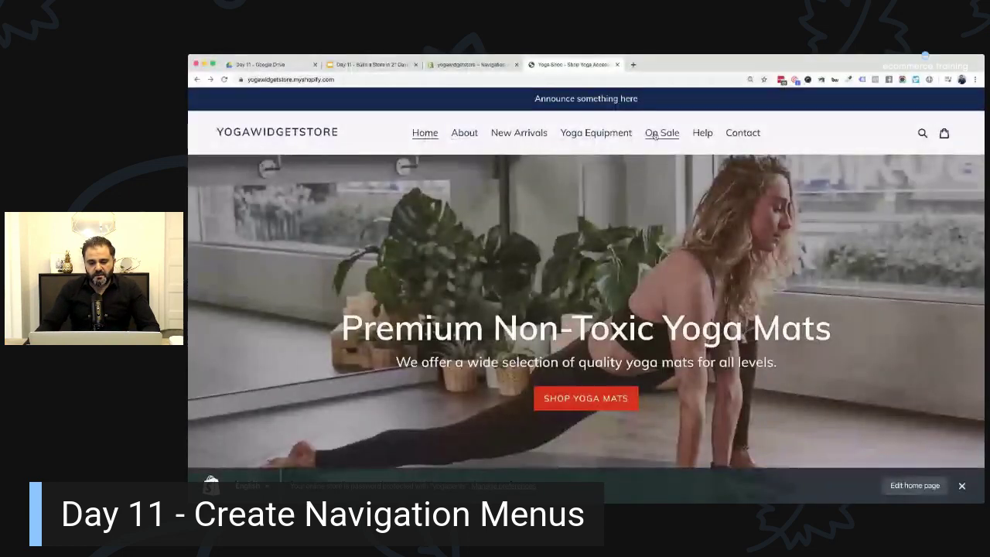
Step: Return to the Main menu editor and add a menu item named Yoga Mats that links to the Yoga Mats collection
left_click(472, 64)
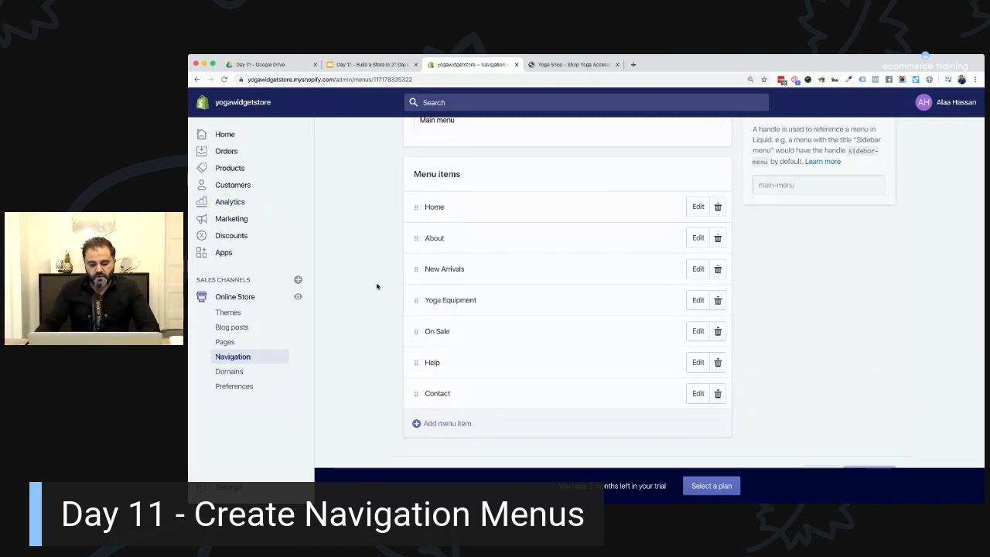
left_click(437, 424)
left_click(467, 297)
type("Yoga Mats")
left_click(489, 335)
type("mat")
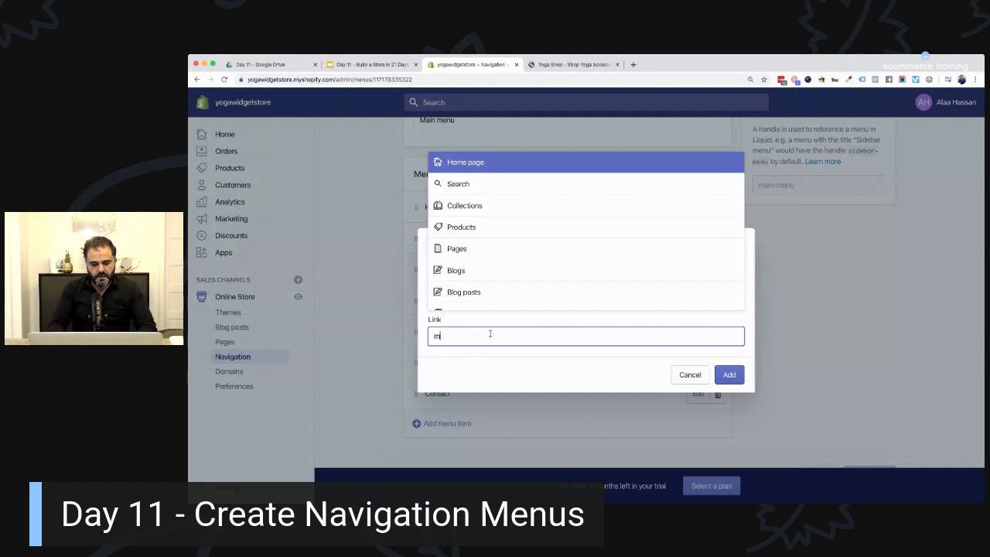
left_click(465, 276)
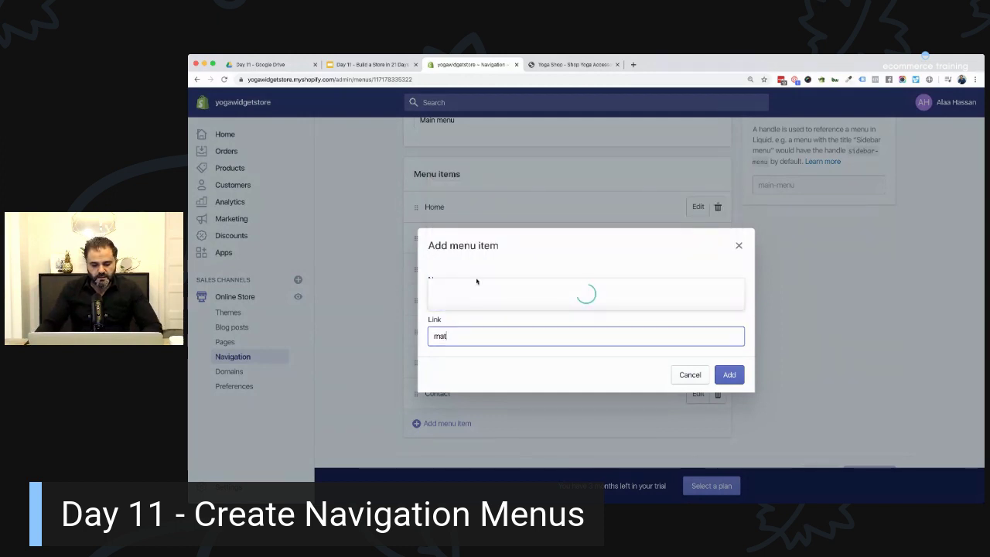
left_click(437, 305)
left_click(729, 395)
Step: Nest the Yoga Mats item under Yoga Equipment and save the Main menu
scroll(465, 363, "down", 1)
left_click_drag(417, 397, 444, 316)
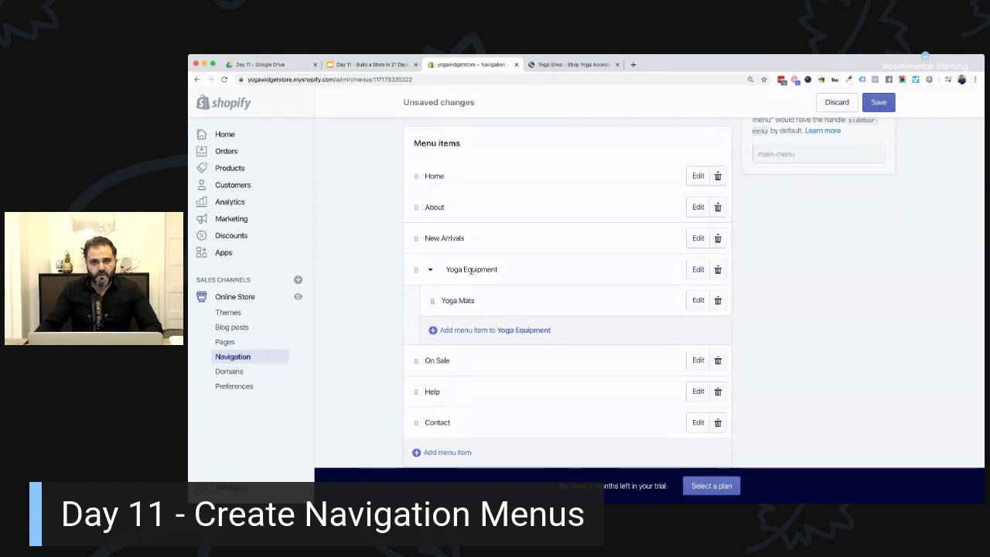
left_click(878, 104)
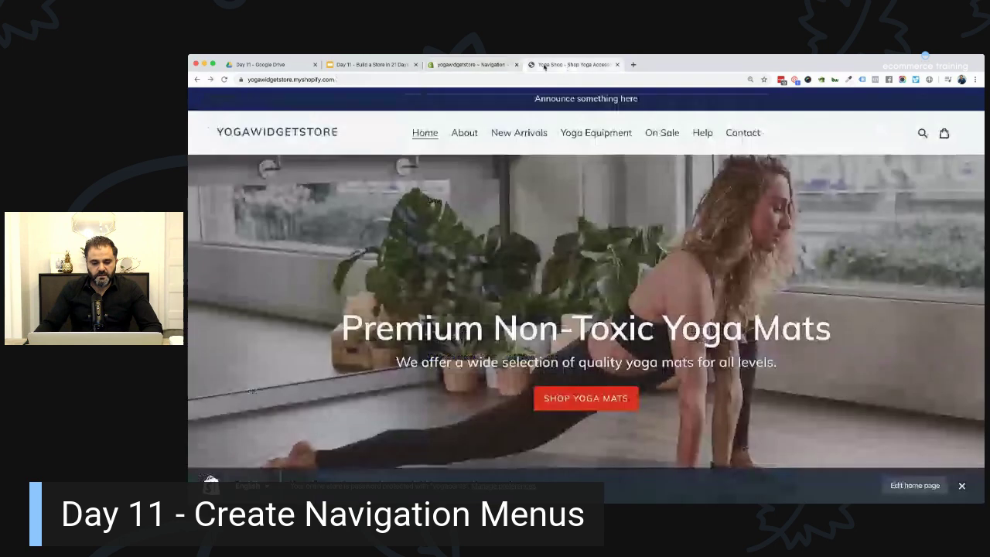
Step: Reload the storefront home page, try the Yoga Equipment drop-down and follow its Yoga Mats link
left_click(568, 65)
left_click(224, 80)
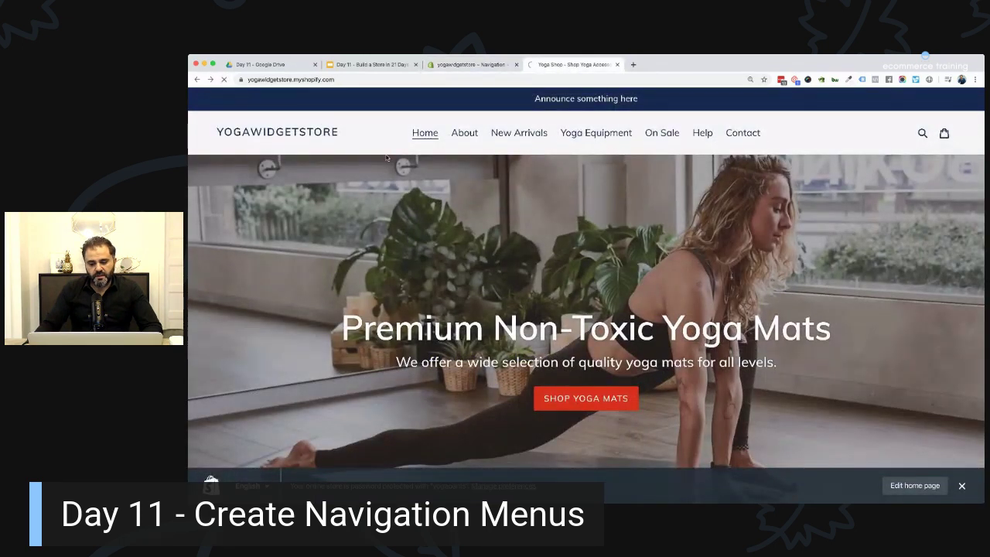
left_click(633, 136)
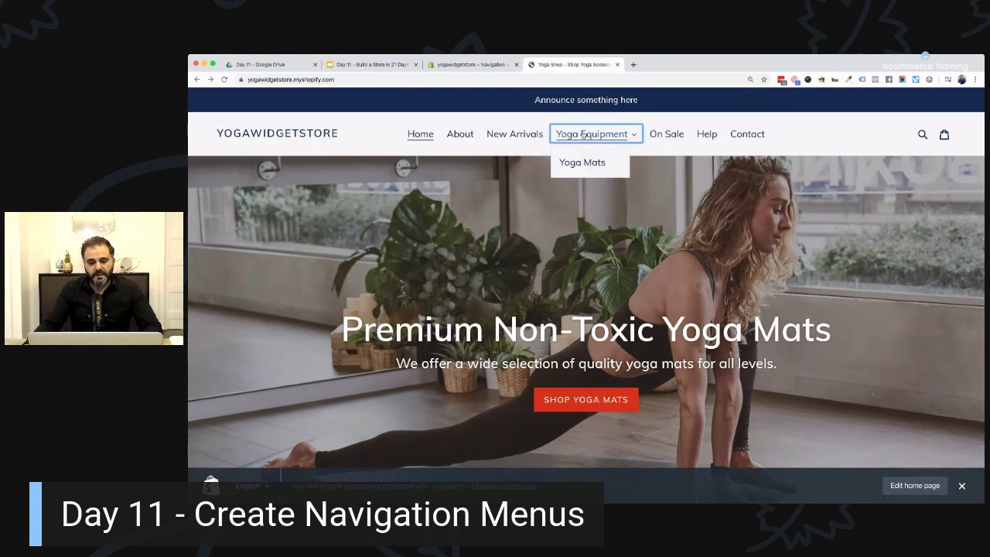
left_click(583, 135)
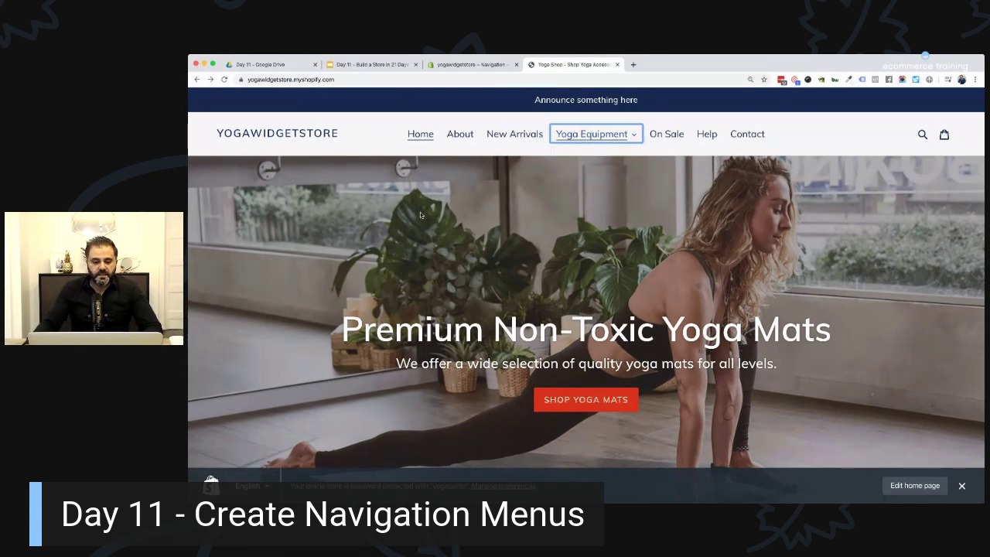
left_click(586, 140)
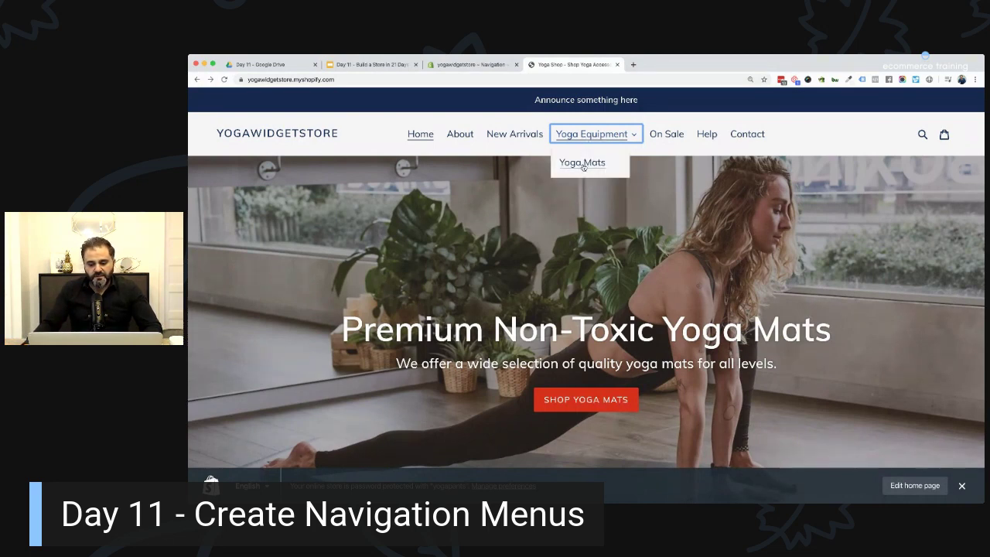
left_click(583, 163)
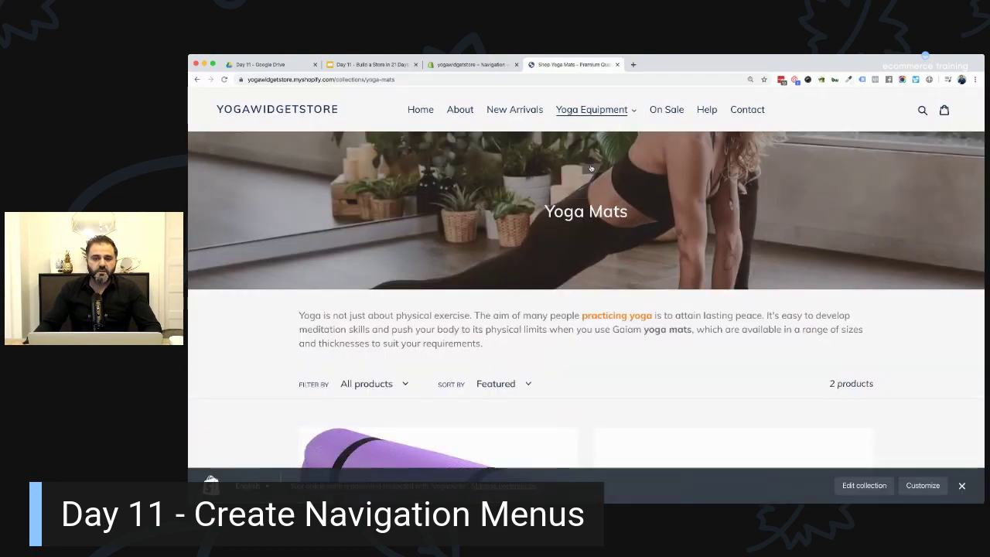
Step: Compare the nested items in the menu editor with the Yoga Equipment drop-down on the Yoga Mats collection page
left_click(435, 65)
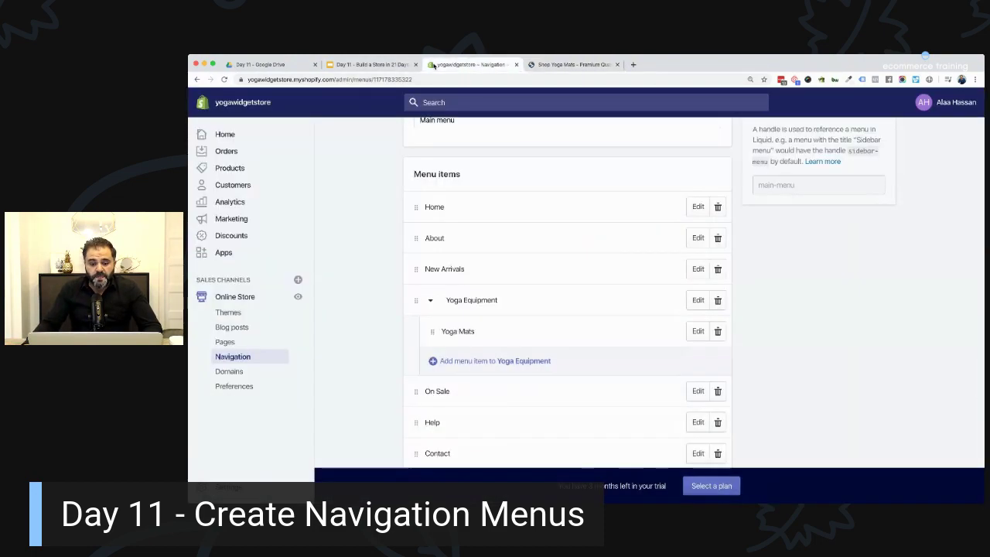
left_click(565, 64)
left_click(592, 109)
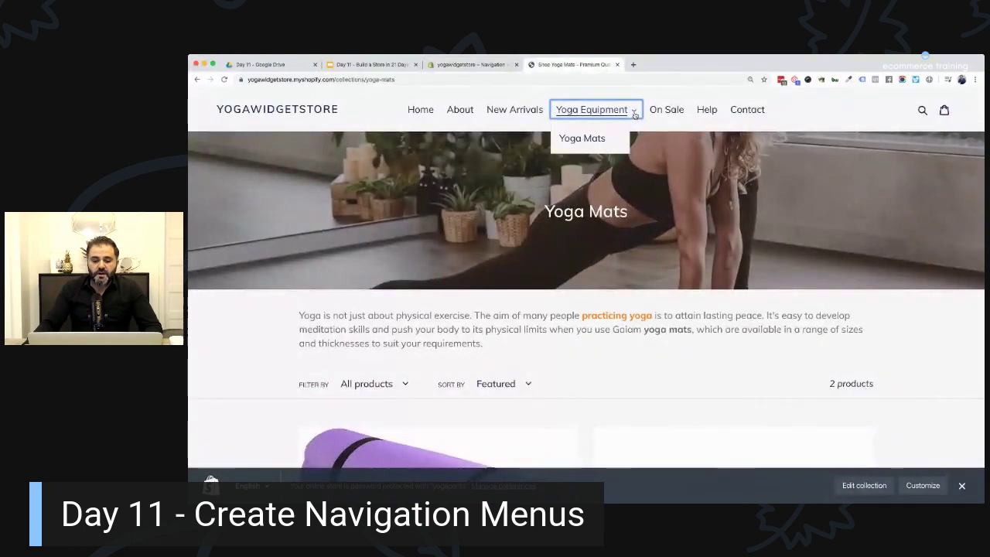
left_click(586, 110)
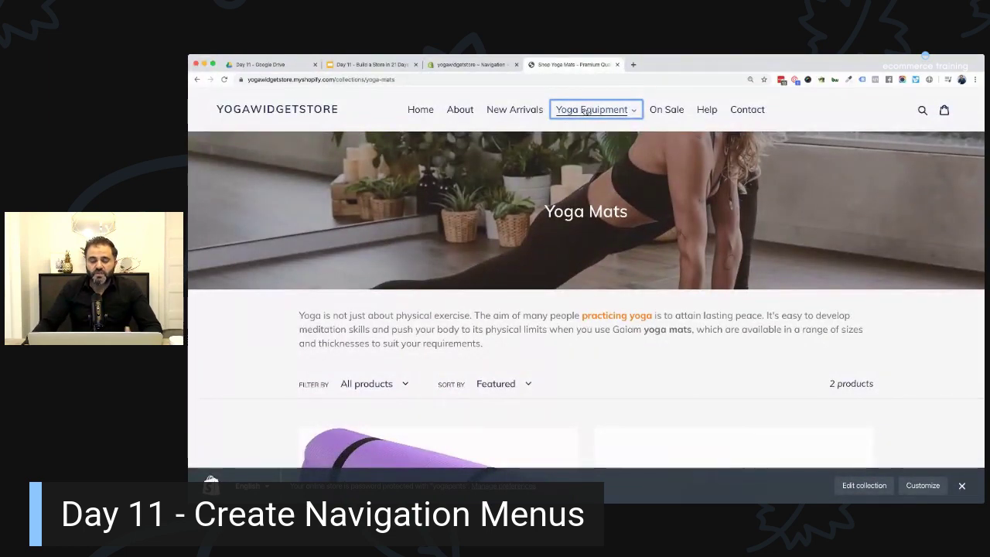
Step: Add a Shop All Products sub-item under Yoga Equipment in the Main menu, link it to All Products, and save the menu
left_click(480, 67)
scroll(466, 232, "down", 3)
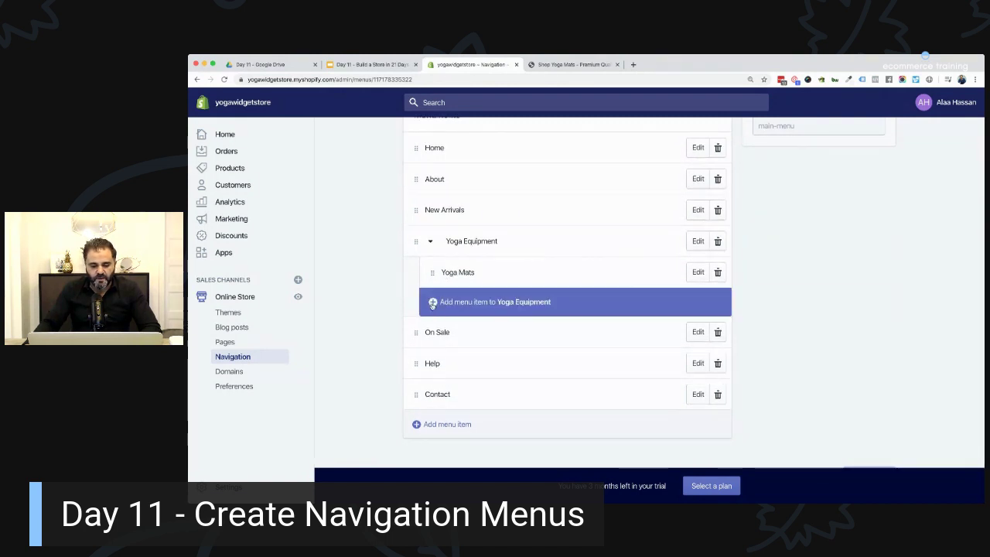
left_click(435, 302)
left_click(448, 297)
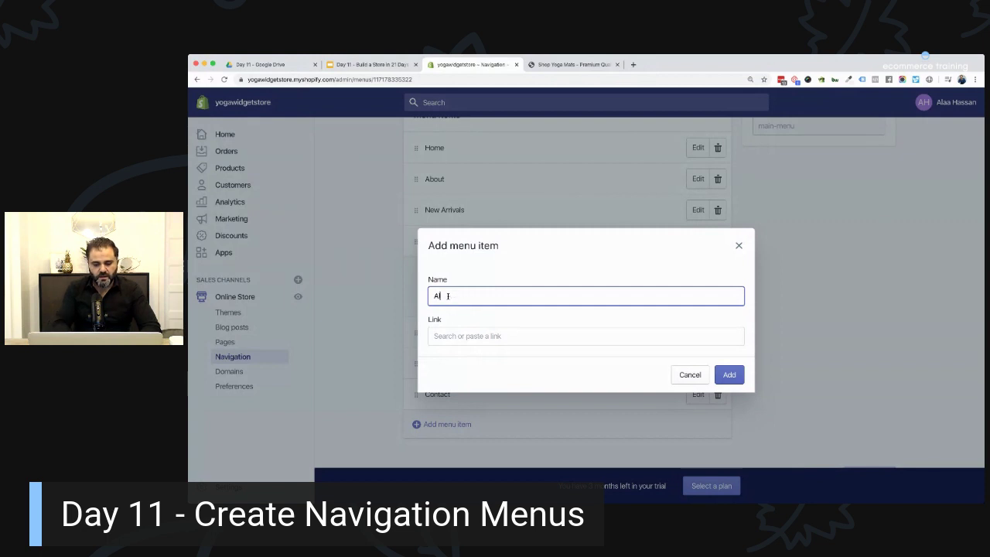
type("Shop All Products")
left_click(486, 336)
type("product")
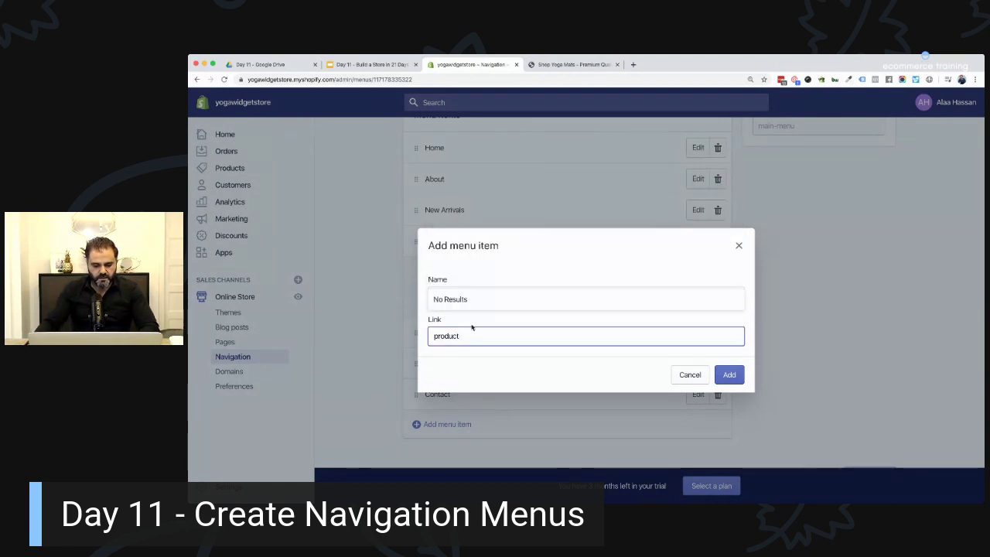
double_click(477, 333)
type("All")
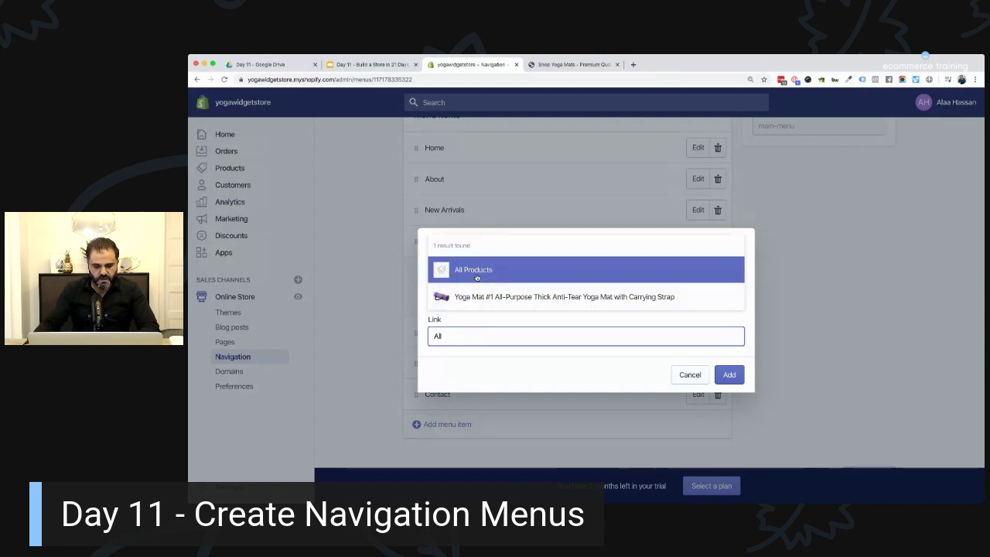
left_click(479, 277)
left_click(728, 375)
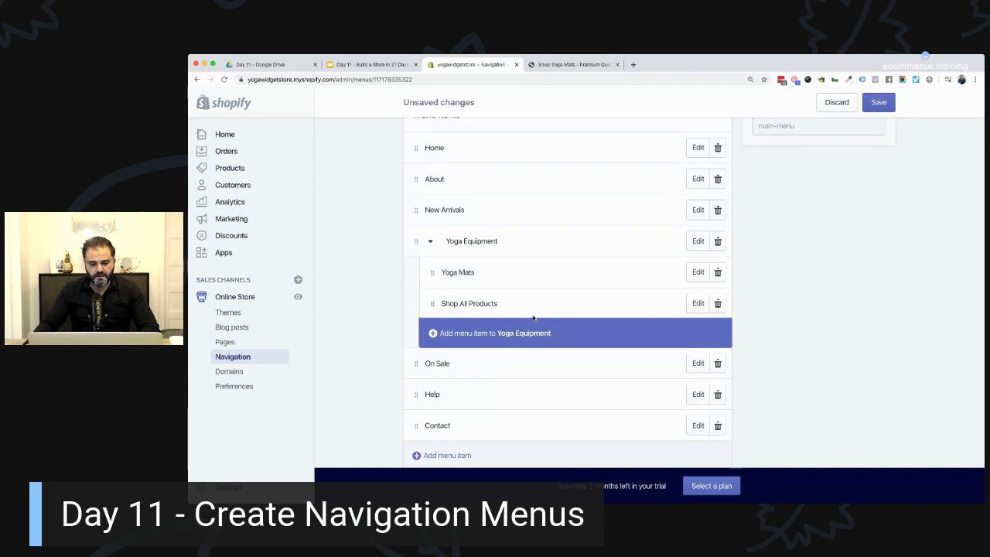
left_click(879, 102)
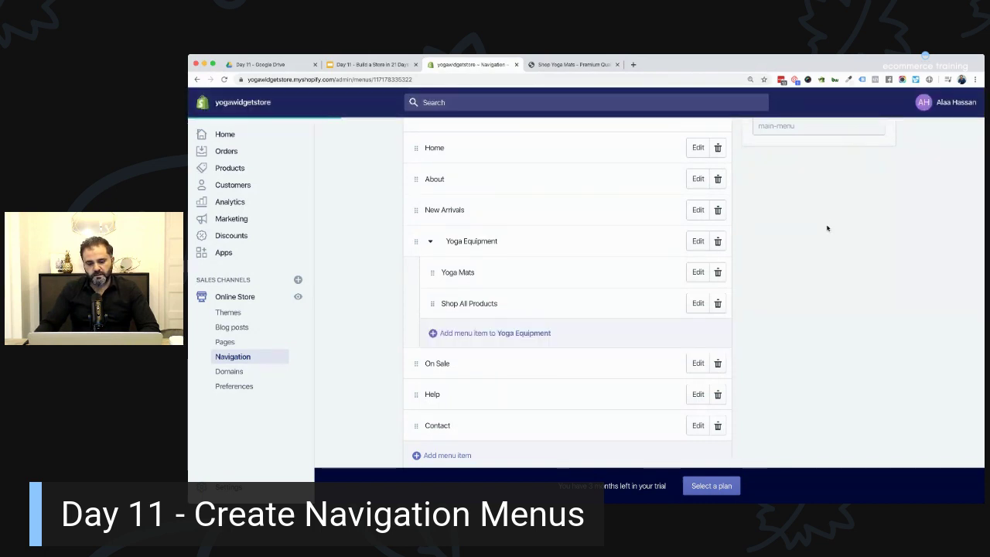
Step: Reload the storefront's Yoga Mats page and check the sub-items in the Yoga Equipment drop-down
left_click(571, 64)
left_click(224, 79)
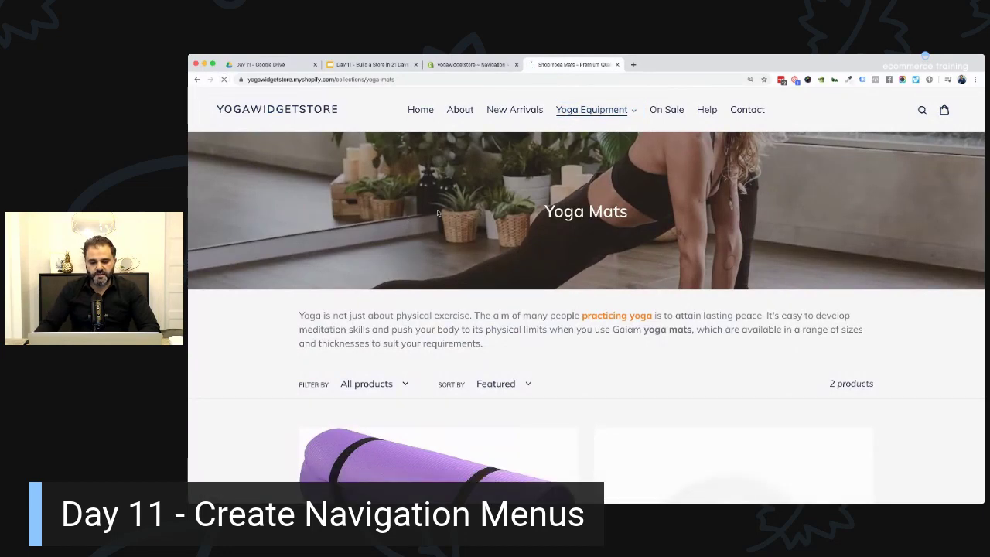
left_click(634, 110)
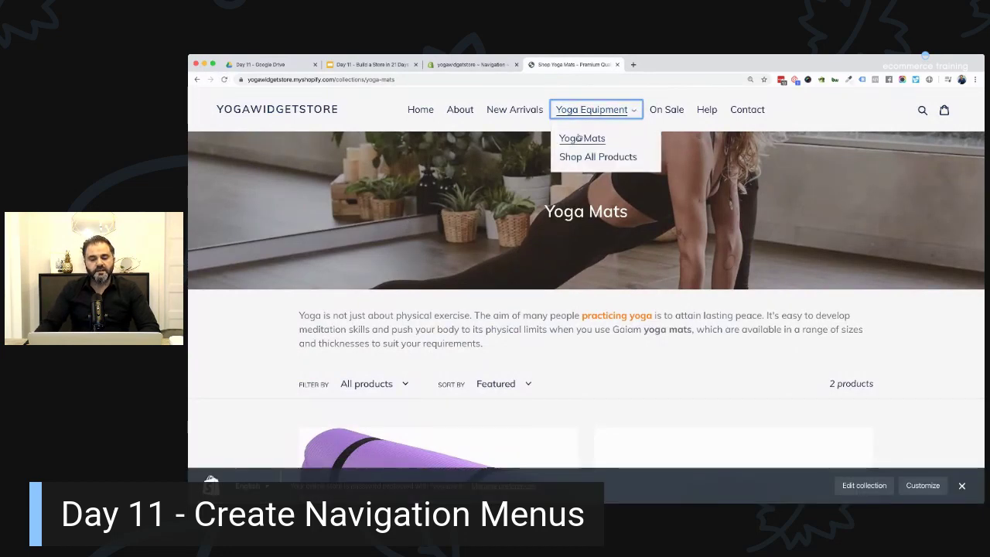
scroll(583, 158, "down", 1)
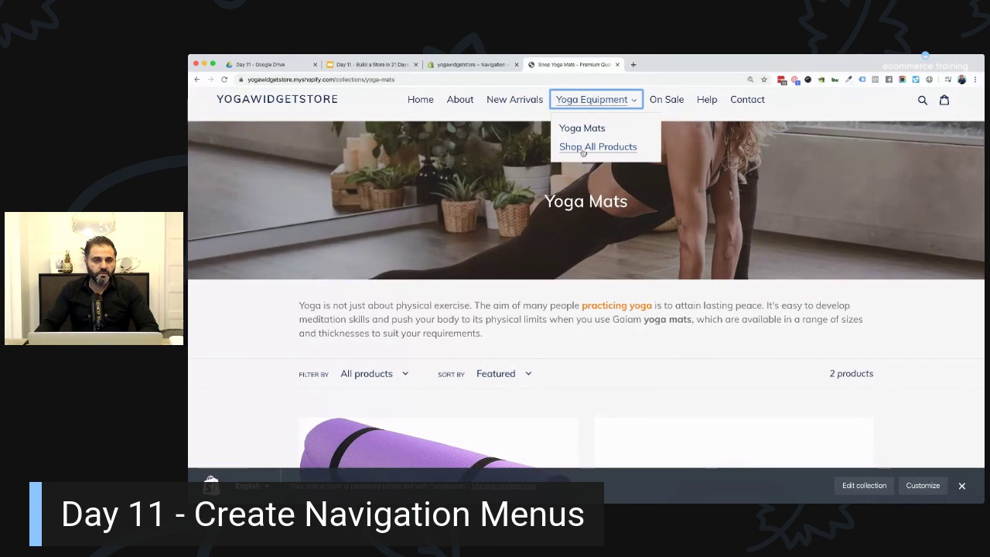
scroll(582, 158, "up", 1)
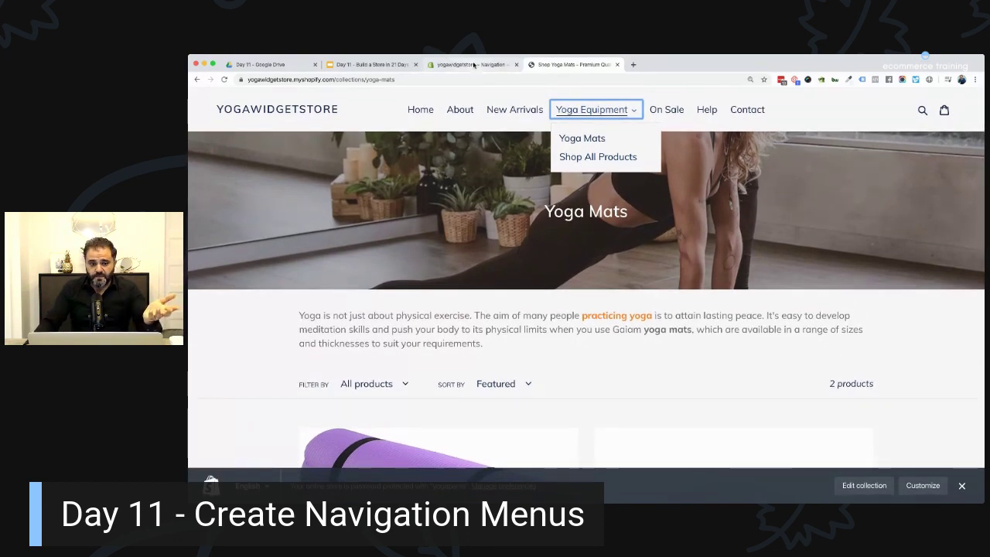
Step: Go to the product collections in the store admin and start a new collection titled Best Sellers
left_click(473, 65)
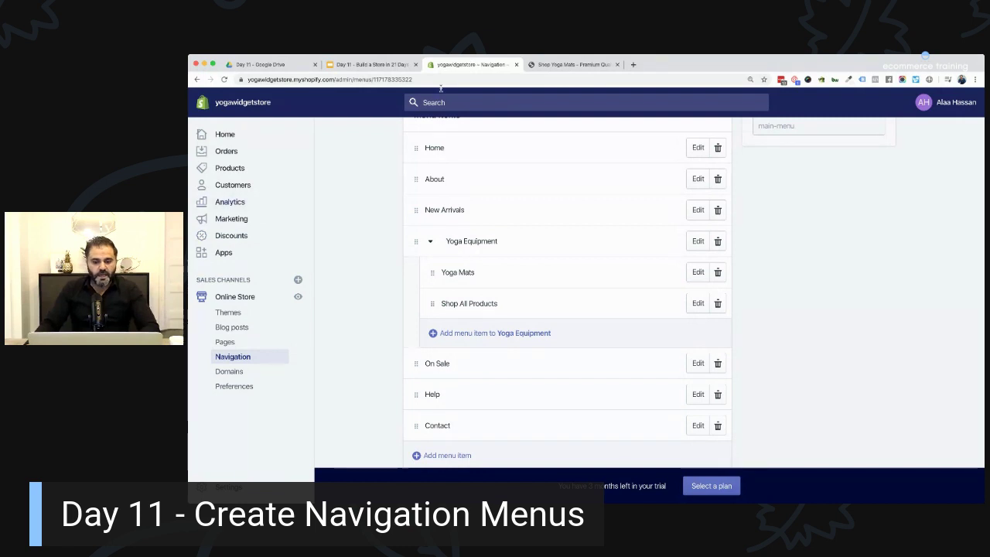
left_click(561, 64)
left_click(472, 65)
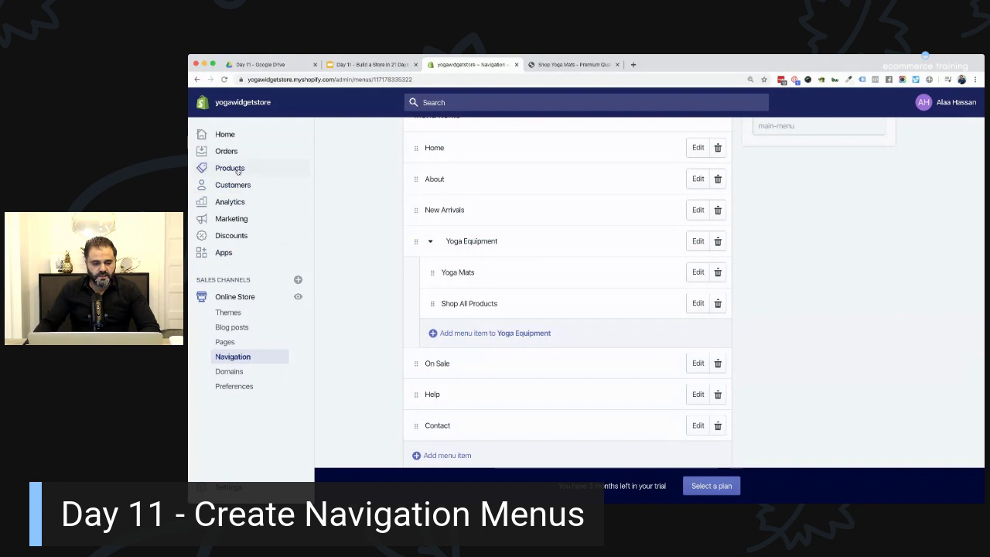
left_click(229, 168)
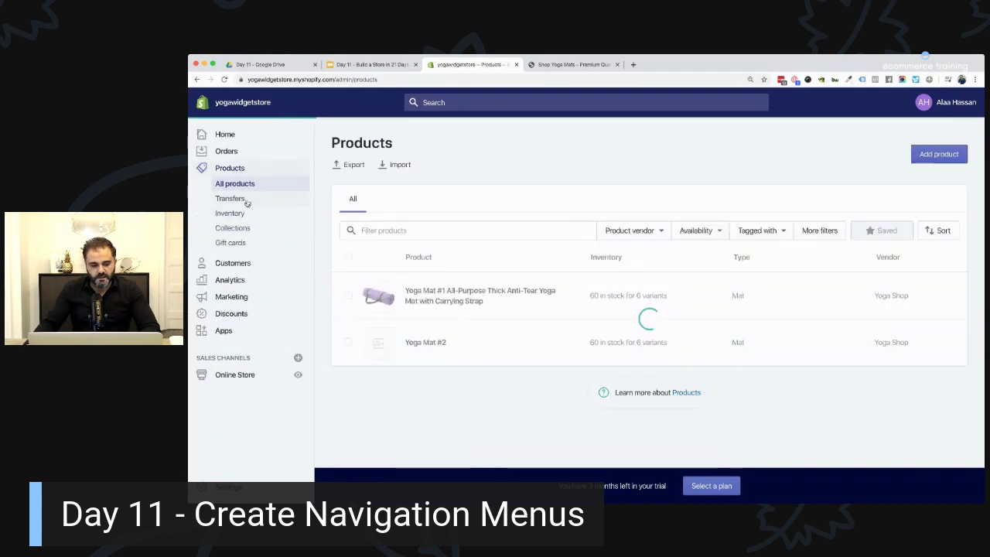
left_click(233, 229)
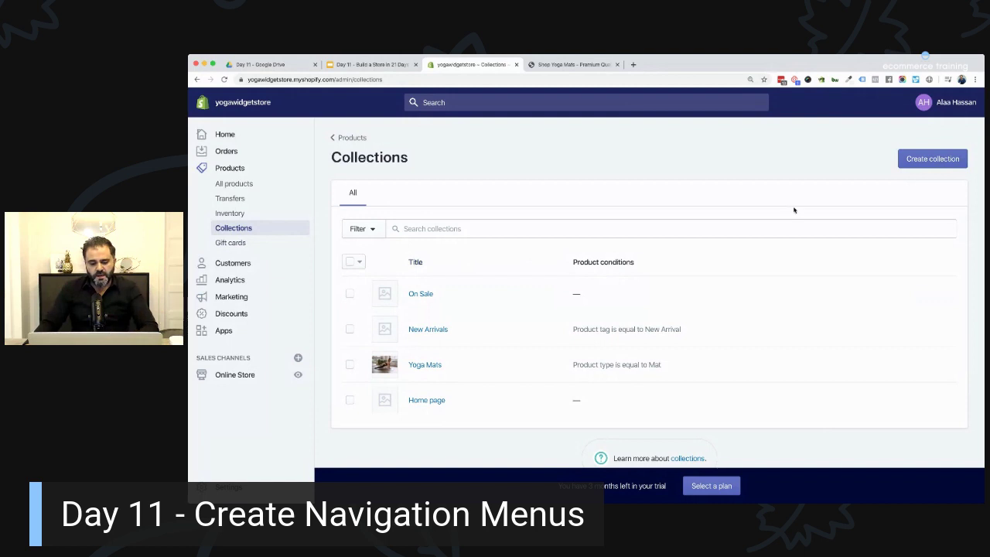
left_click(932, 159)
left_click(500, 213)
type("Best Sel")
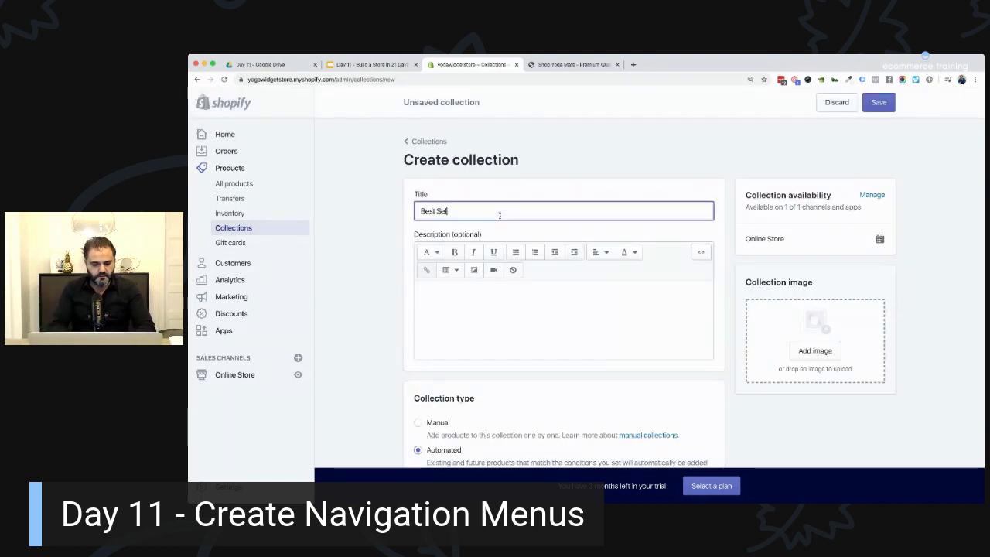
type("lers")
left_click(438, 289)
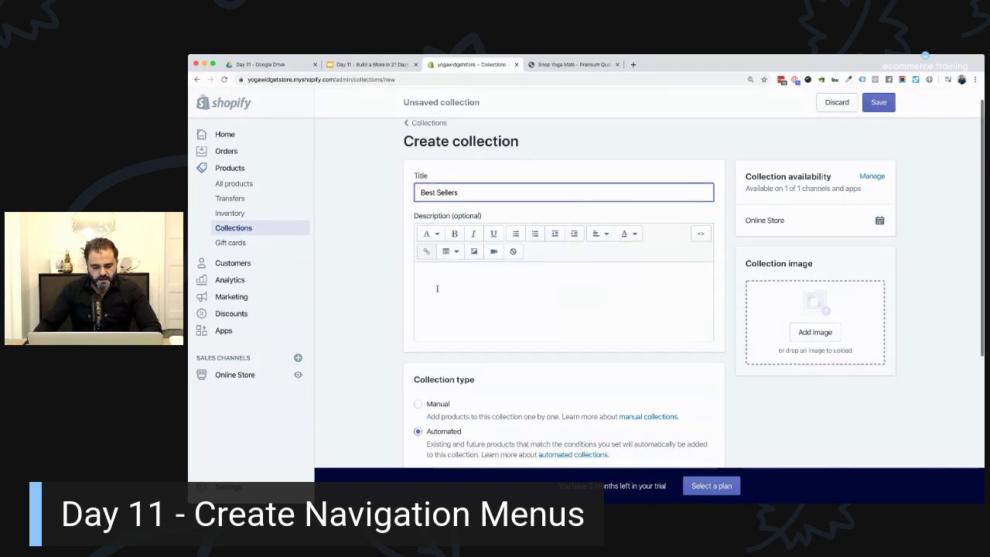
Step: Set the automated condition to Product tag is equal to the suggested tag for "b", and save the collection
scroll(438, 289, "down", 4)
scroll(373, 338, "down", 2)
left_click(472, 308)
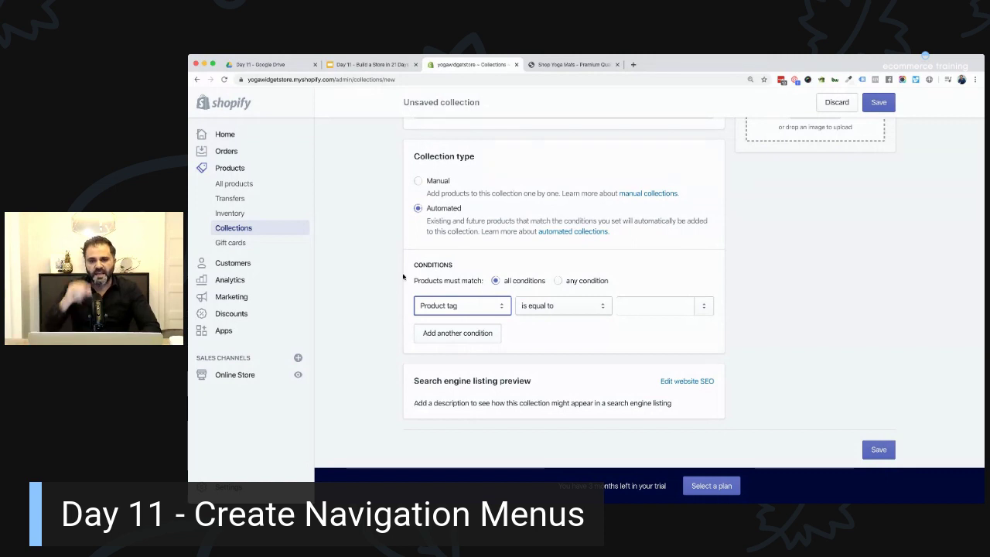
left_click(476, 306)
left_click(474, 290)
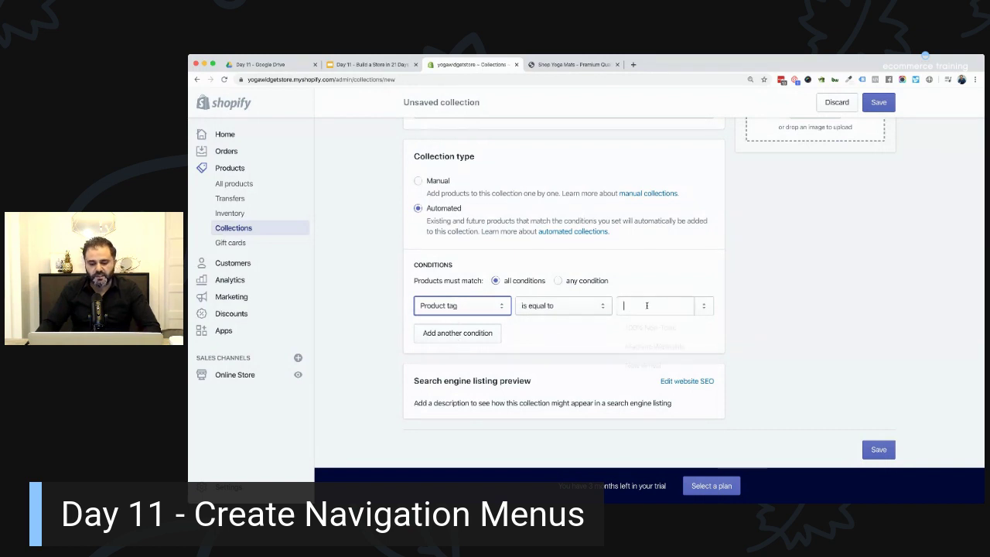
left_click(647, 305)
type("b")
left_click(654, 328)
left_click(879, 103)
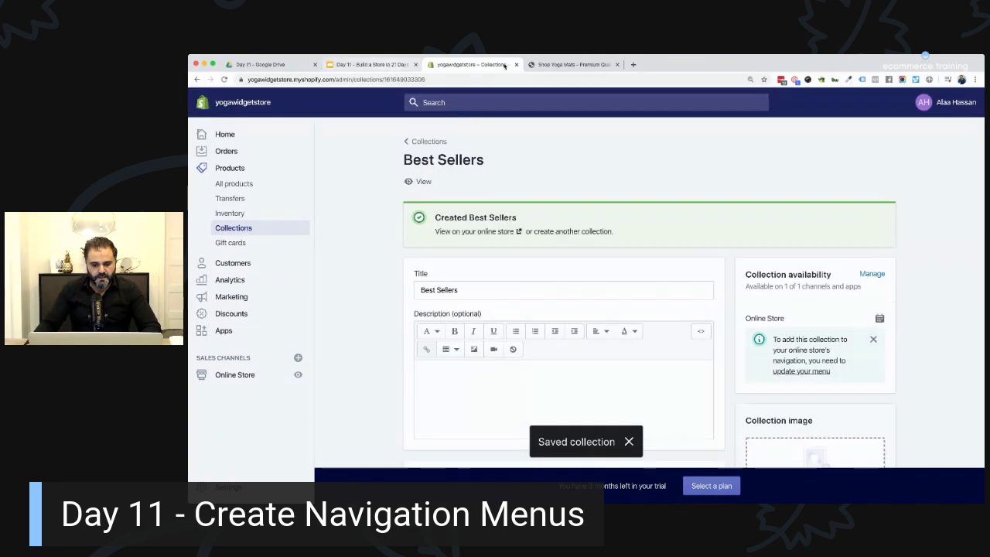
Step: Go to the online store's navigation settings in the store admin and open the Main menu for editing
left_click(232, 263)
left_click(234, 296)
left_click(239, 357)
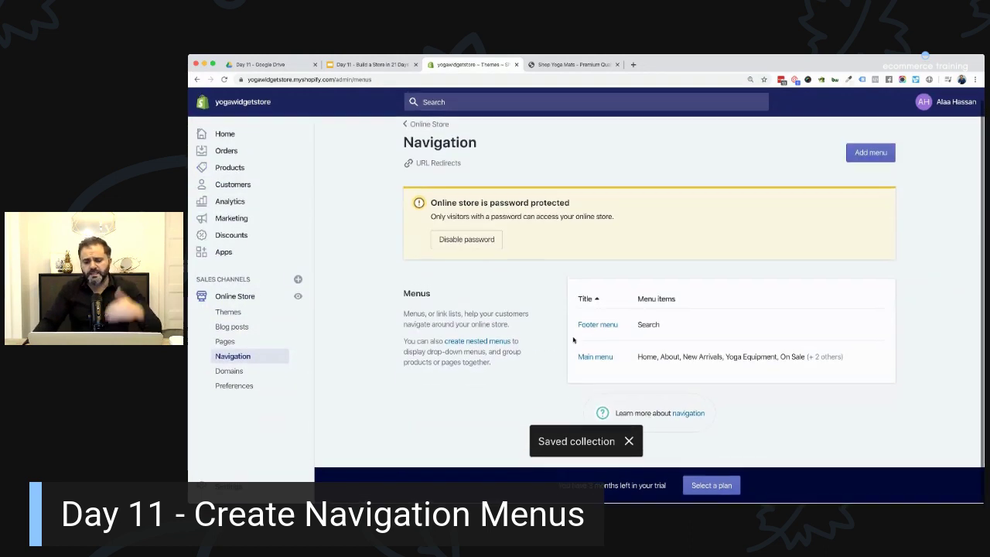
left_click(595, 369)
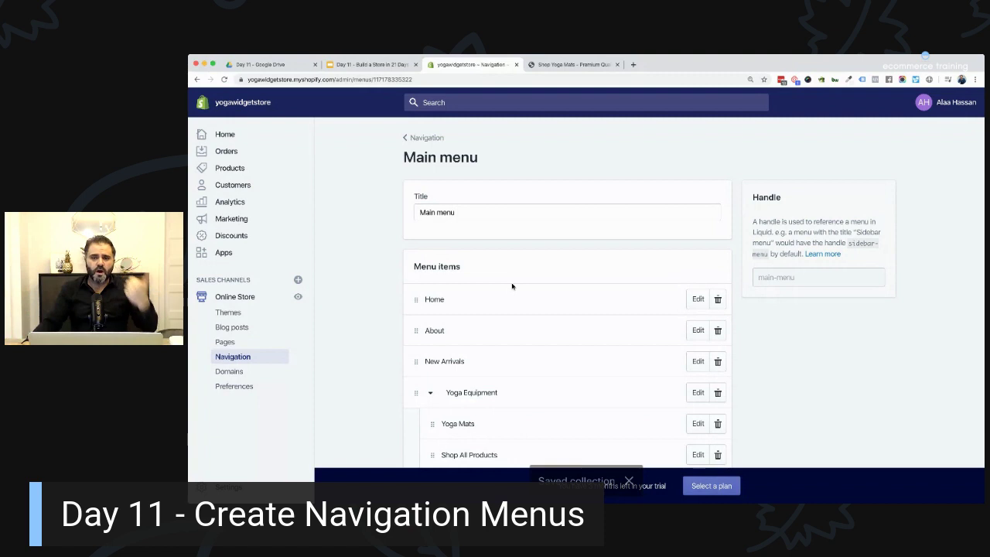
scroll(503, 268, "down", 3)
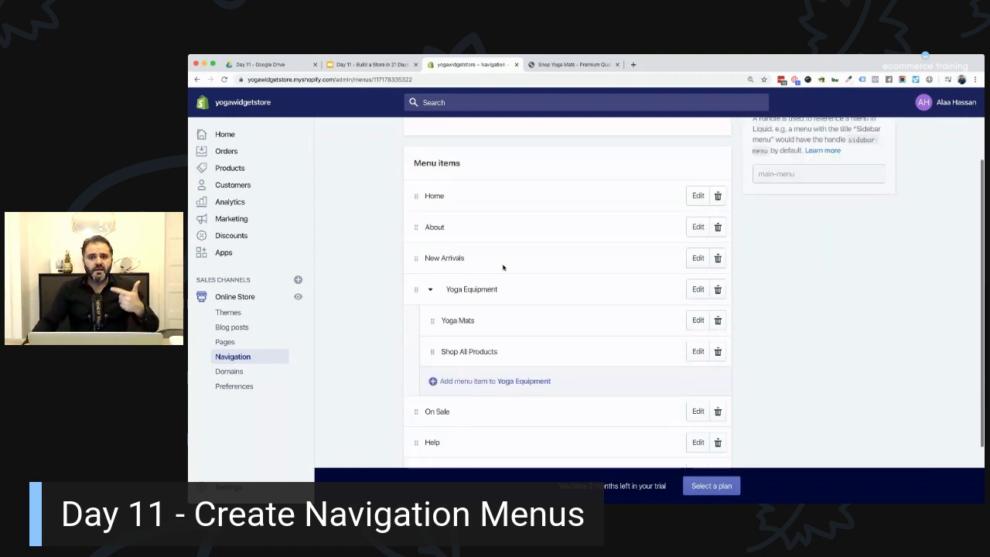
scroll(503, 268, "down", 2)
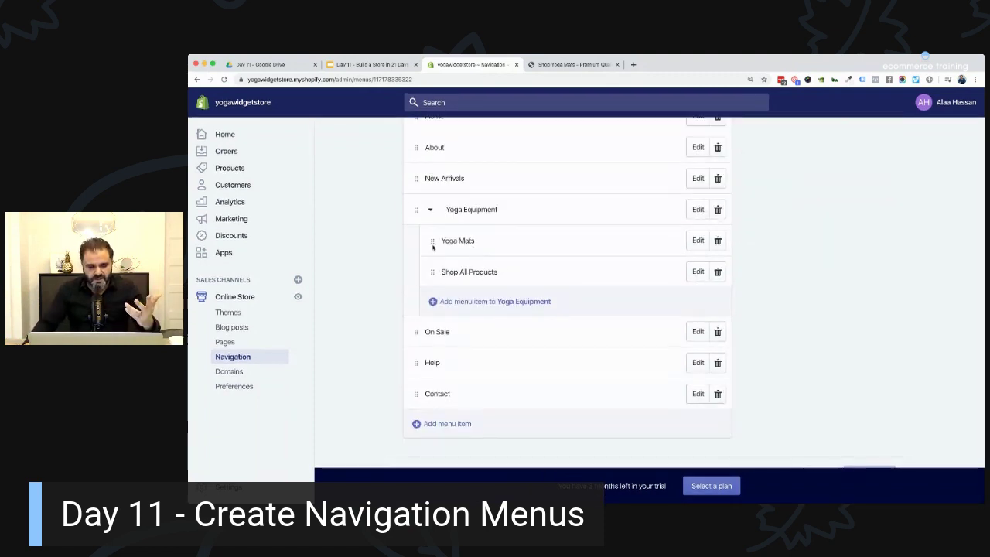
Step: Start a new sub-item named Best Sellers under Yoga Equipment and try to find its link by searching for "best"
left_click(444, 302)
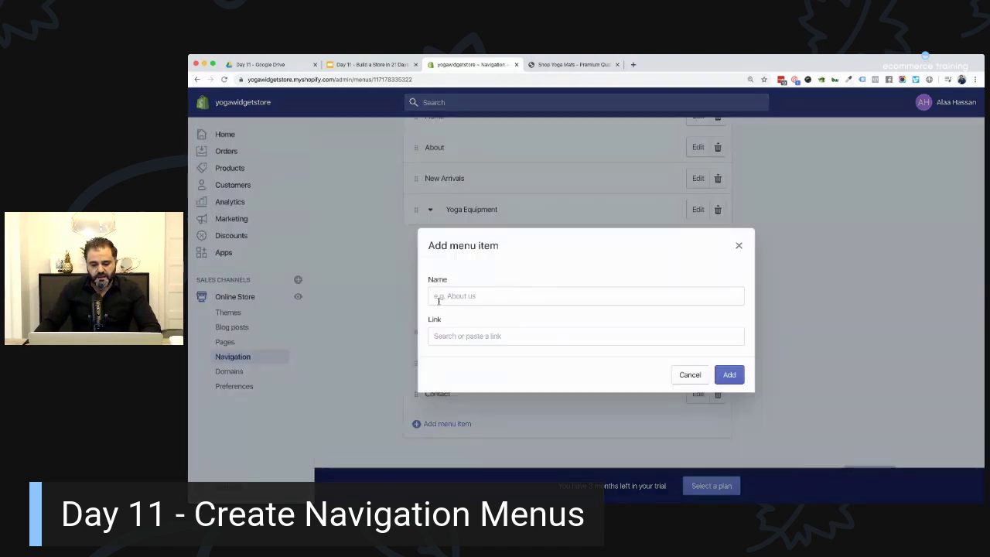
type("Best Sellers")
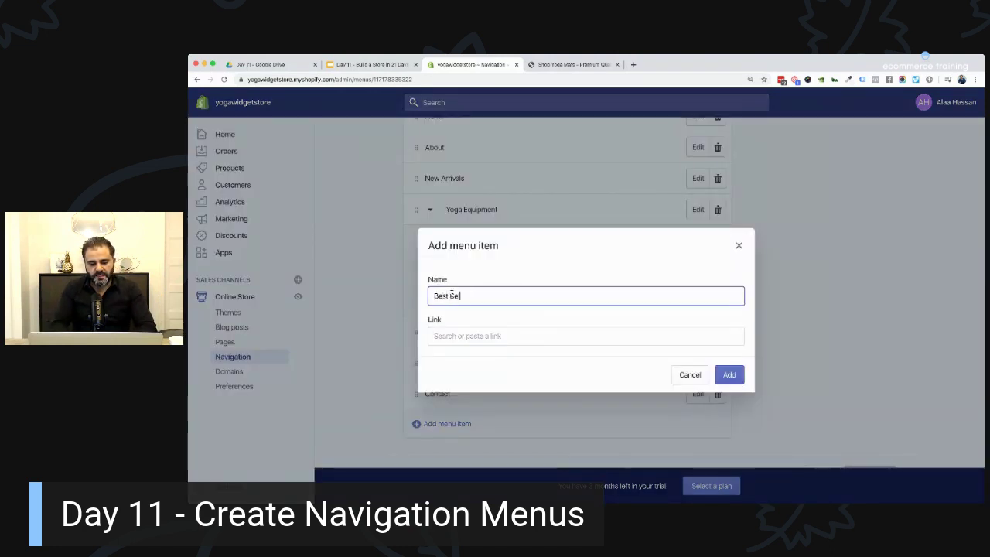
left_click(466, 331)
type("best")
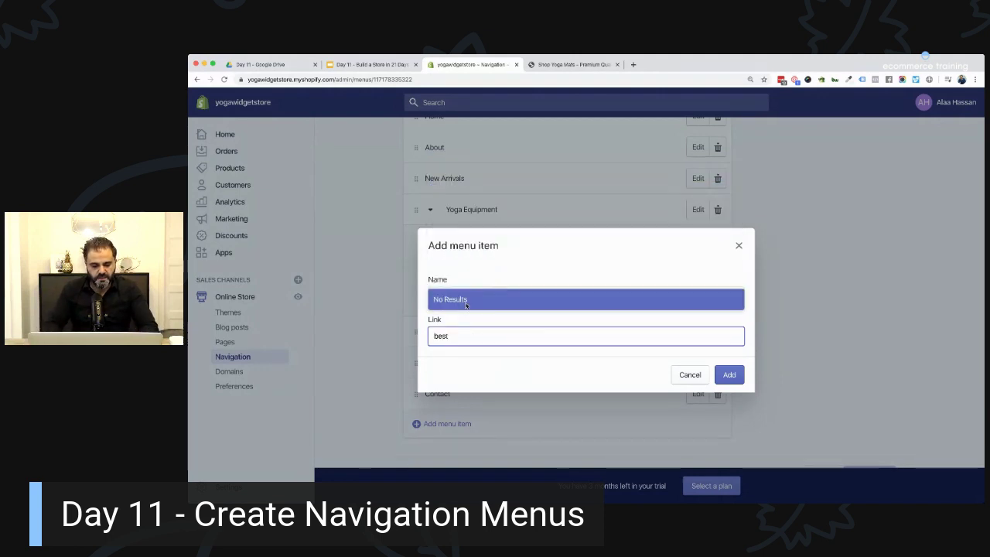
key("BackSpace")
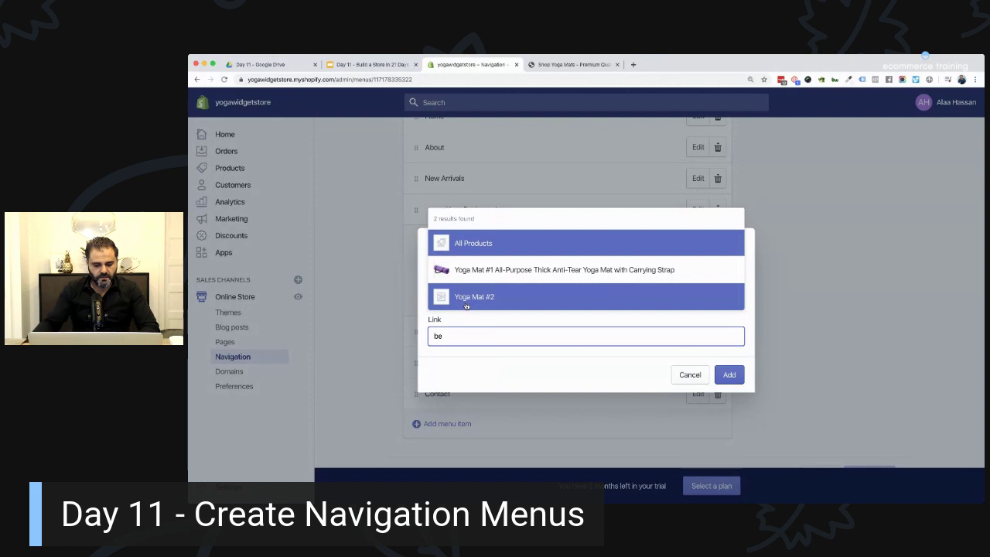
type("st")
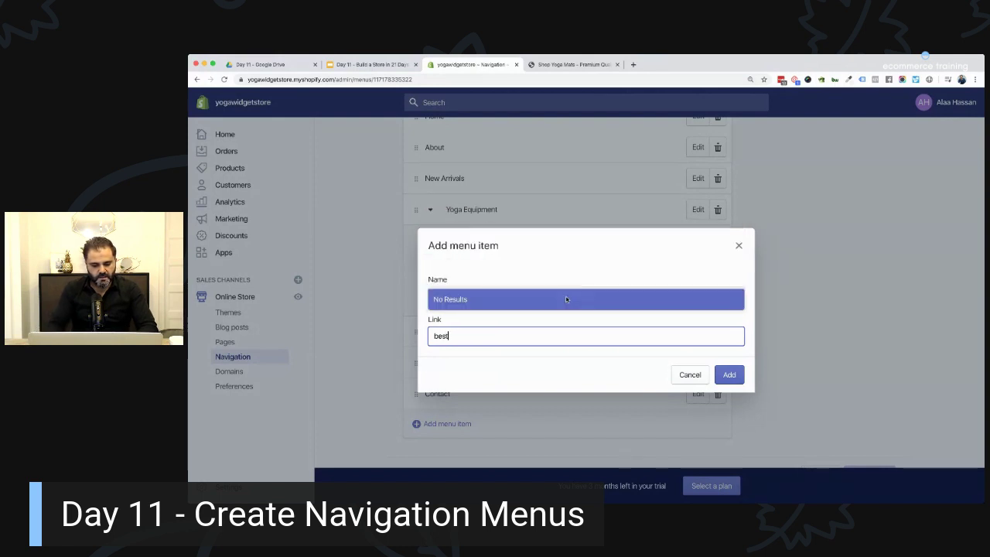
left_click(484, 297)
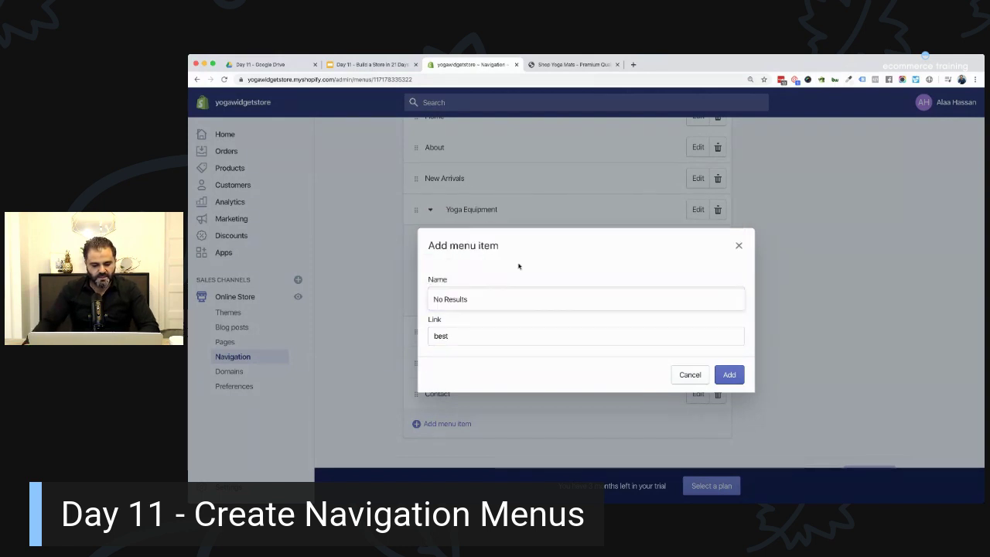
Step: Choose the Best Sellers collection as the new sub-item's link and add the item to the drop-down
left_click(498, 328)
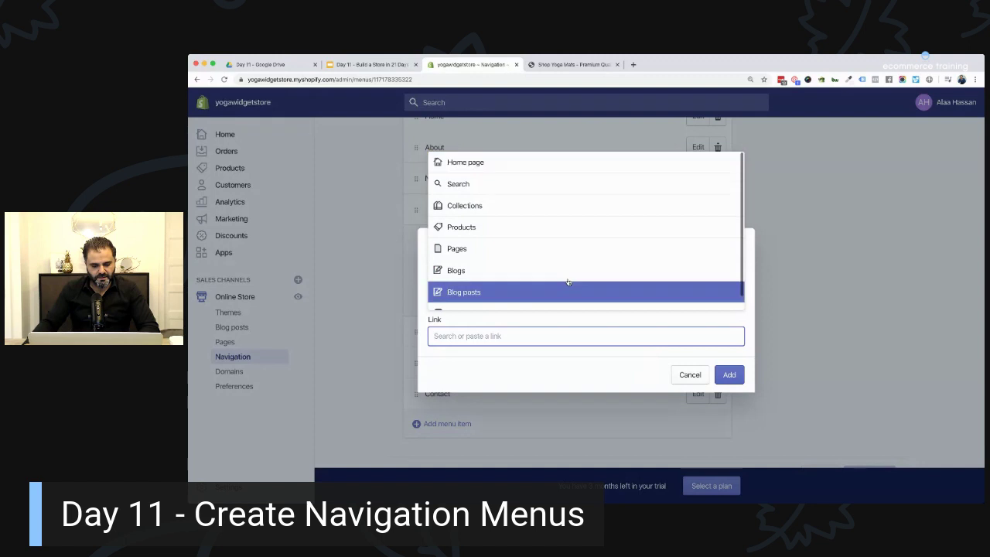
left_click(515, 224)
left_click(497, 332)
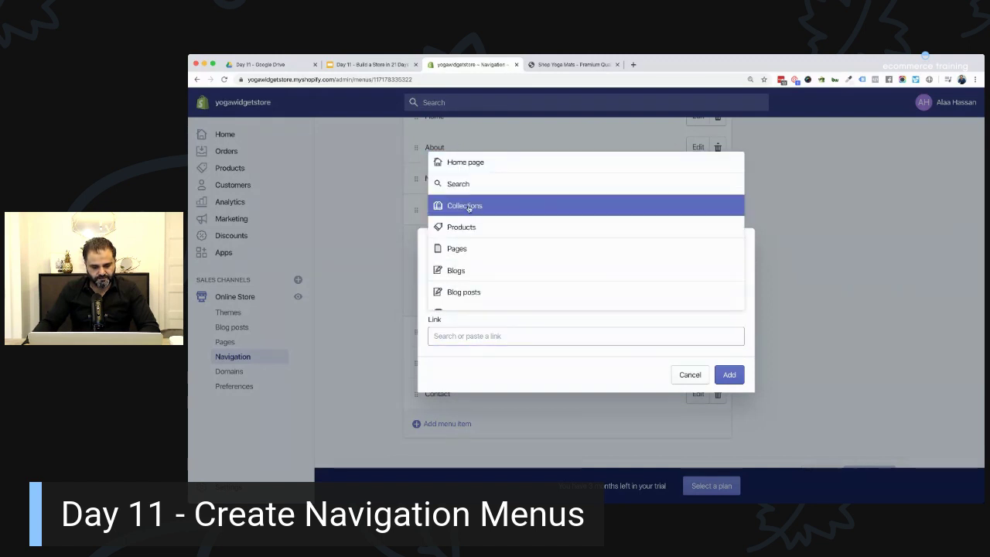
left_click(463, 205)
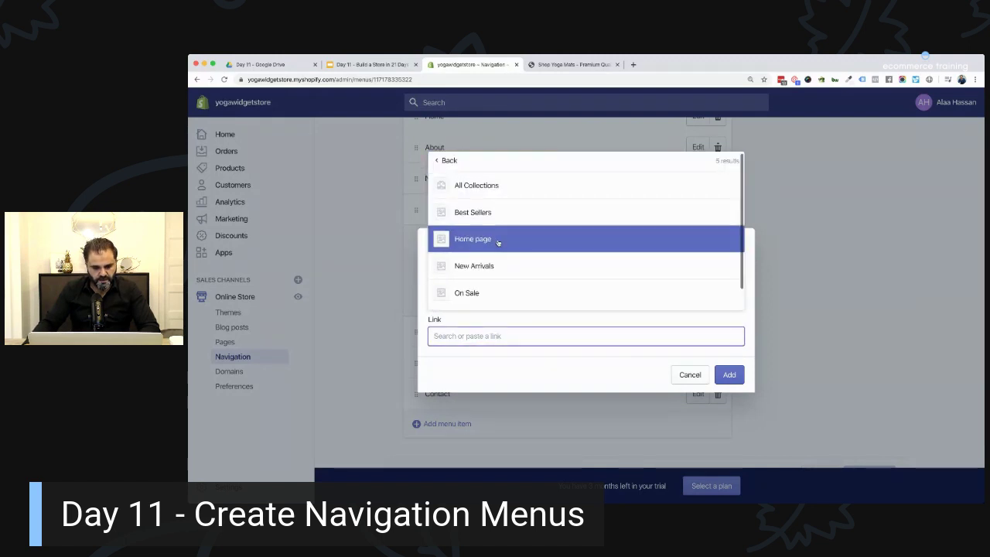
left_click(495, 215)
left_click(729, 395)
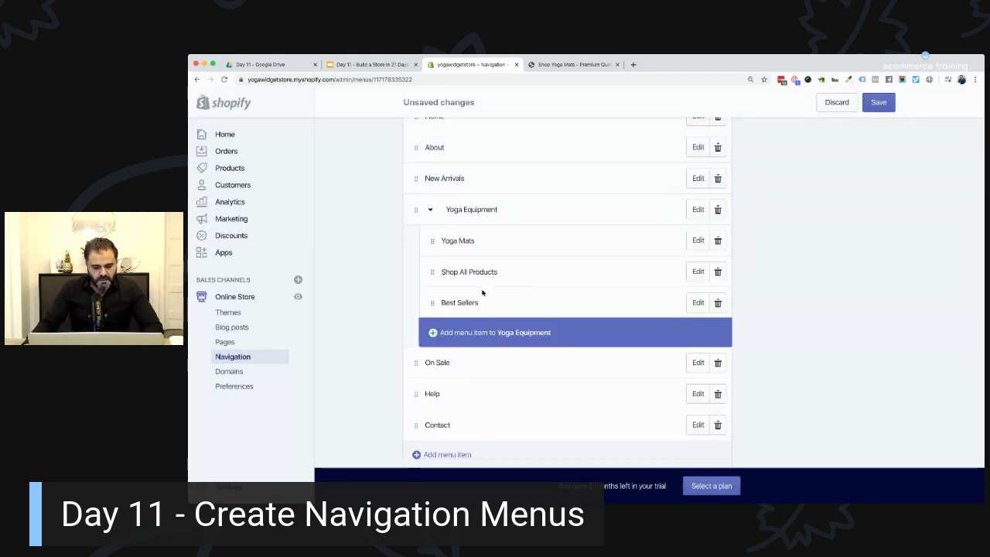
Step: Move Best Sellers above Yoga Mats in the Yoga Equipment drop-down and save the menu
left_click_drag(433, 303, 446, 240)
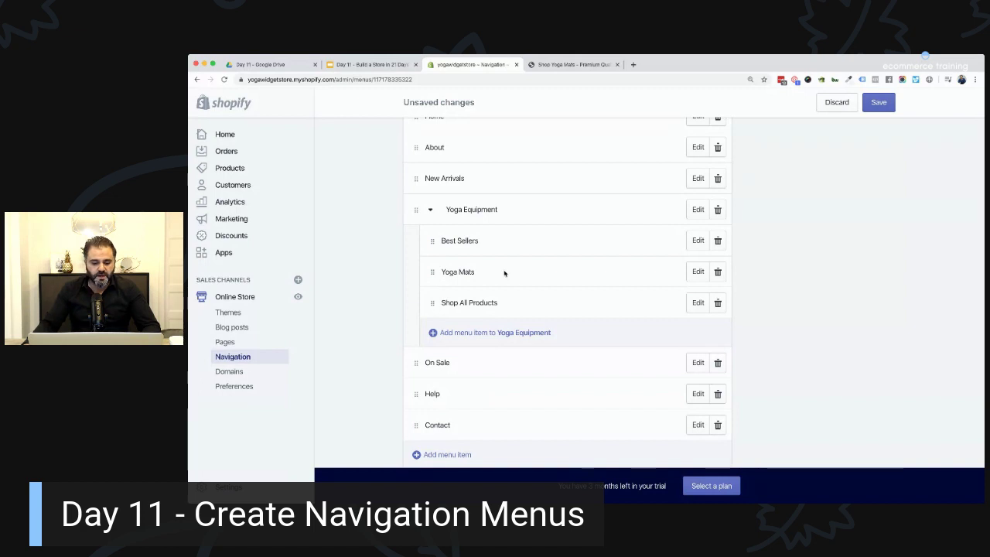
left_click(879, 102)
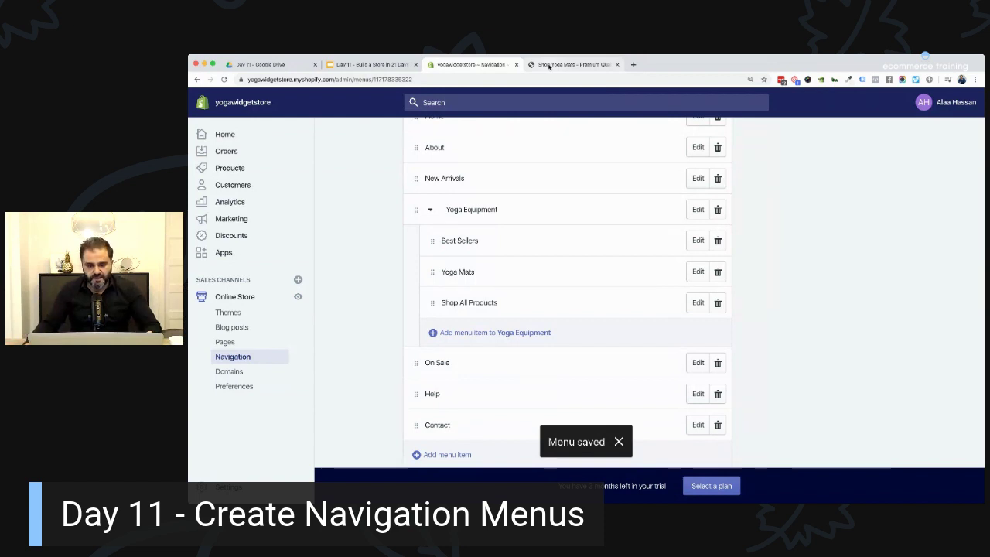
Step: Reload the storefront, go to its home page, and check the order of the sub-items in the Yoga Equipment drop-down
left_click(549, 66)
key("super+r")
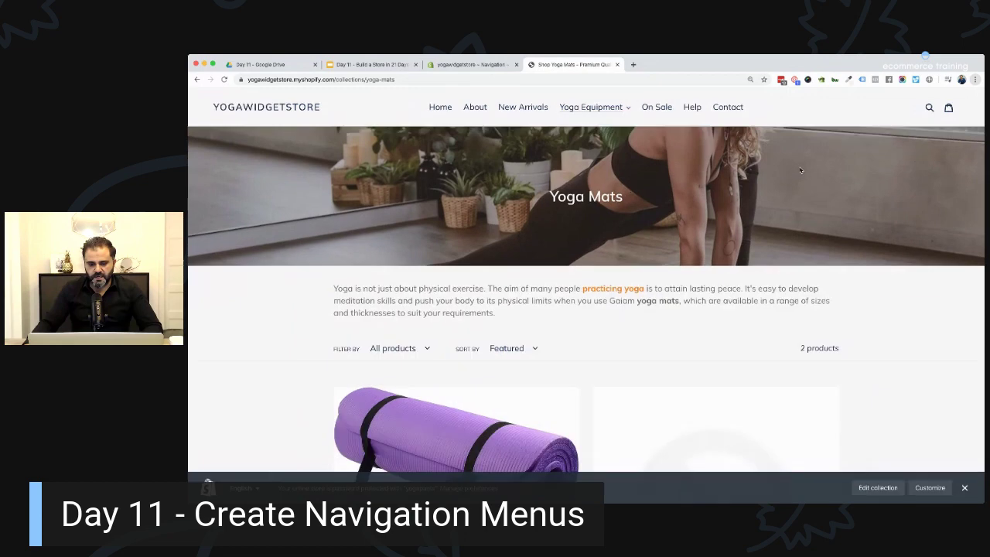
key("super+r")
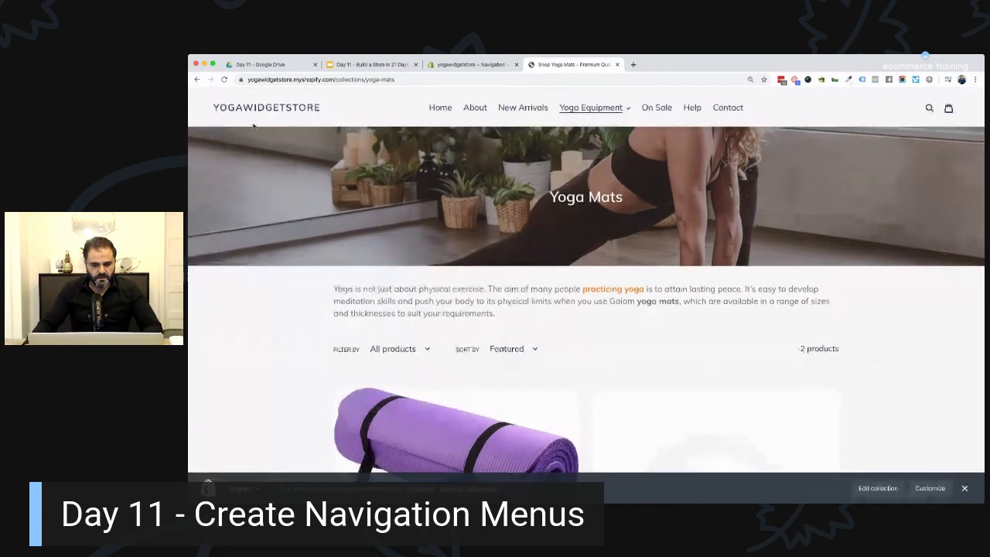
left_click(440, 107)
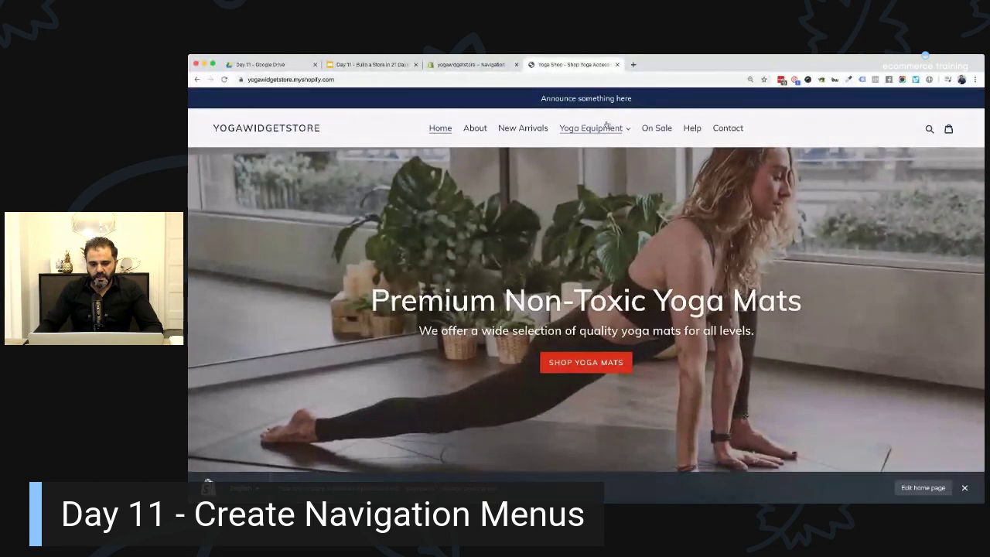
left_click(627, 131)
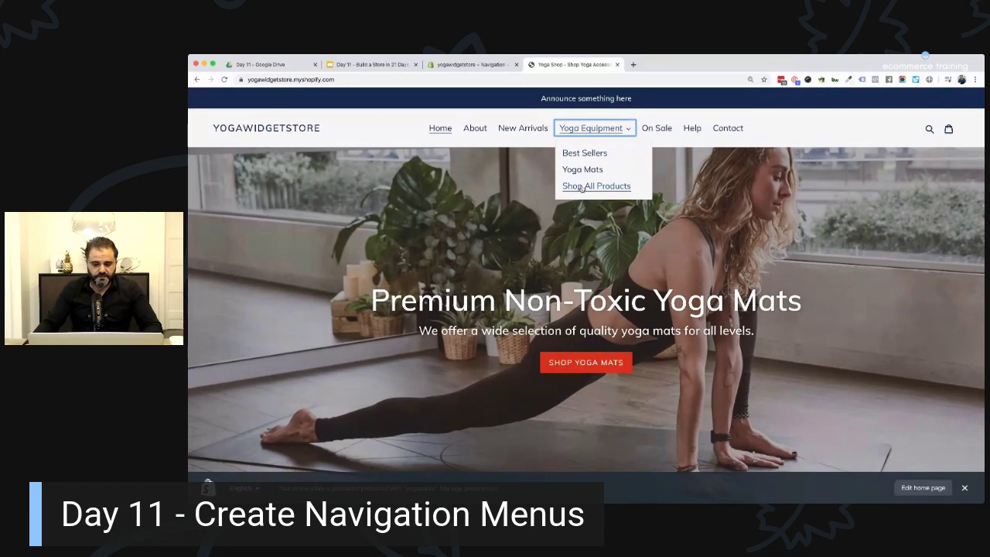
left_click(482, 183)
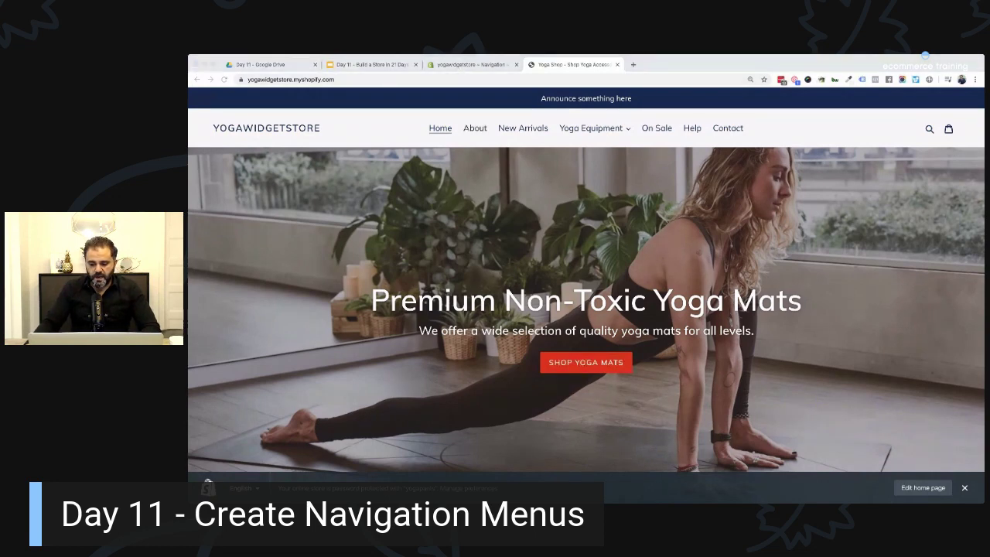
left_click(372, 189)
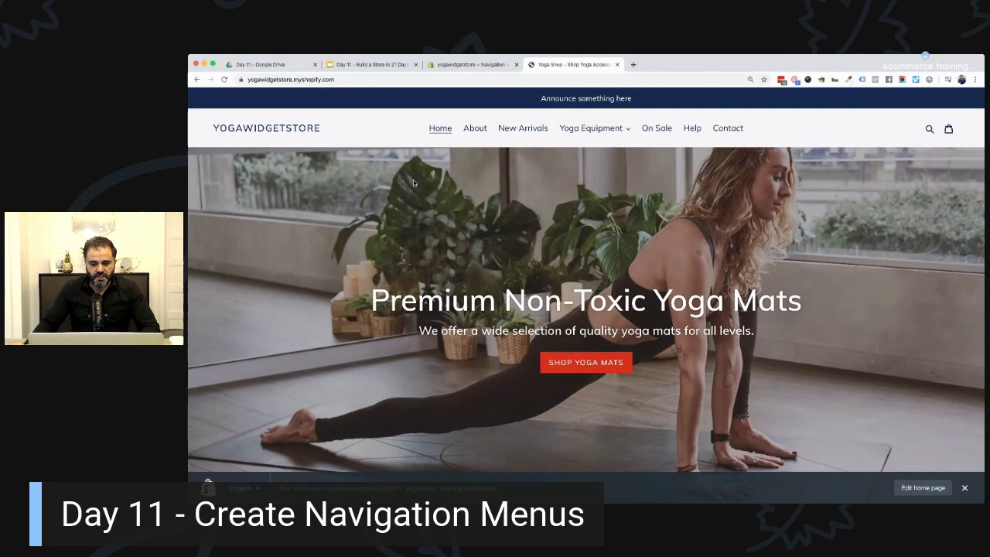
Step: View the Quick links in the storefront's footer and open the Footer menu for editing in the store admin
scroll(413, 179, "down", 15)
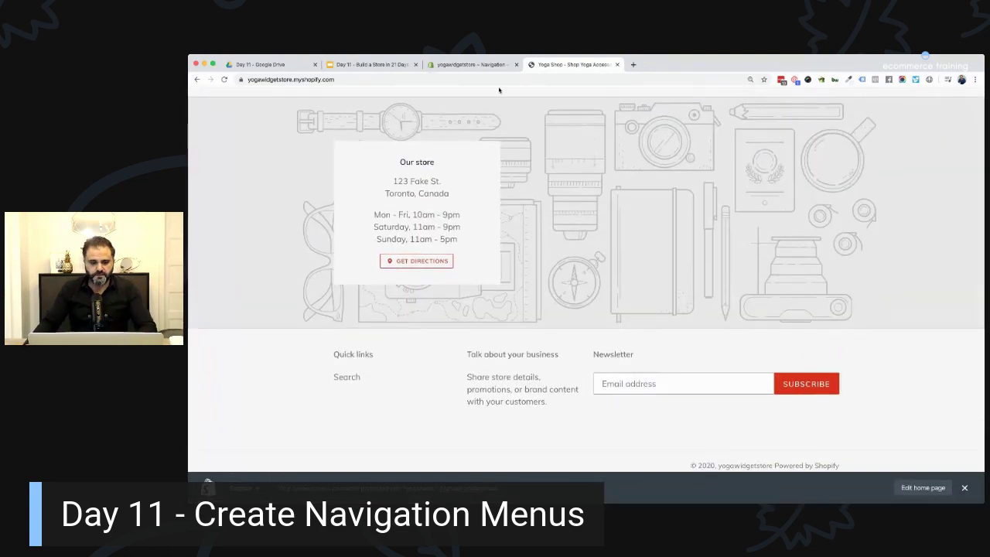
left_click(467, 65)
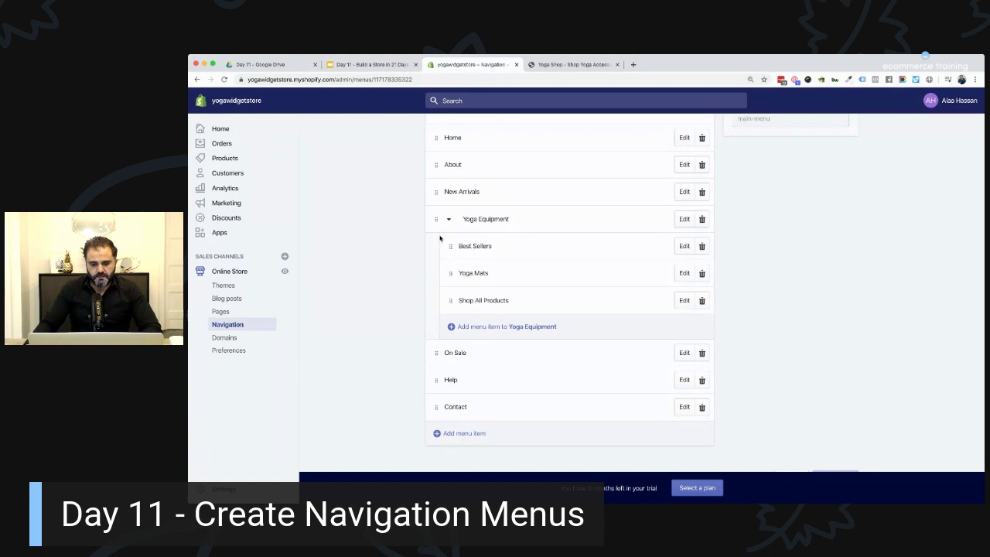
key("super+bracketleft")
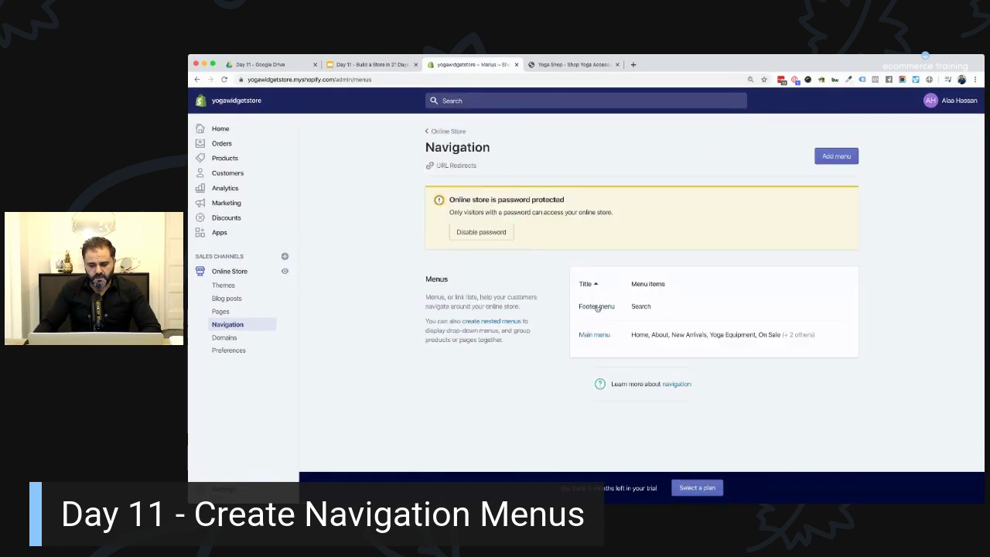
left_click(597, 307)
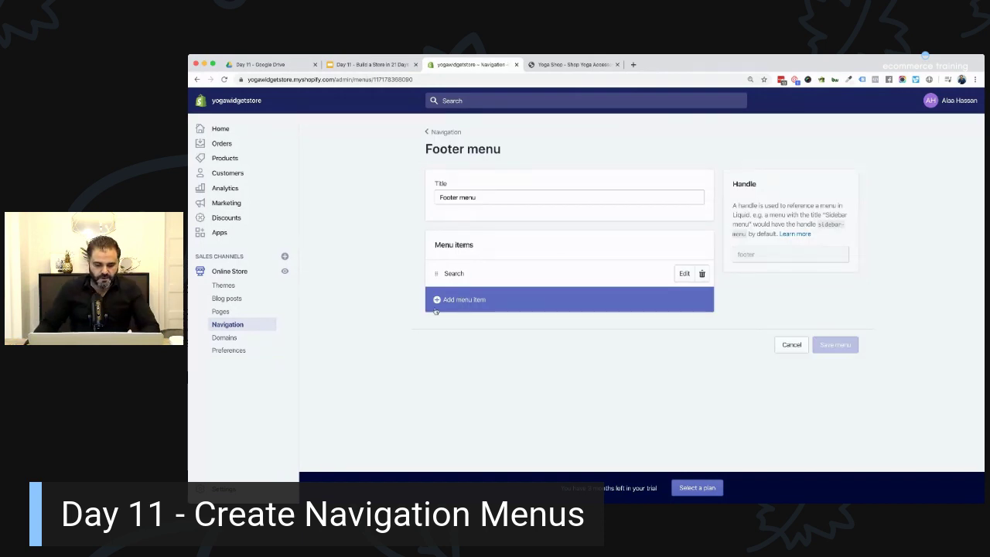
Step: Add a Contact Us item to the Footer menu, linked to the result found by searching for "cont"
left_click(437, 302)
left_click(467, 294)
type("Cont")
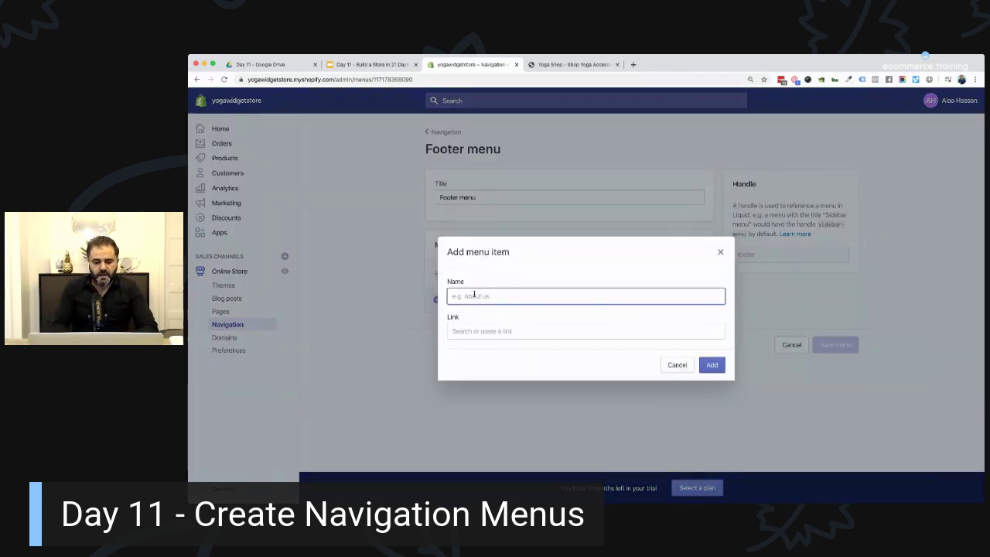
type("act Us")
left_click(474, 333)
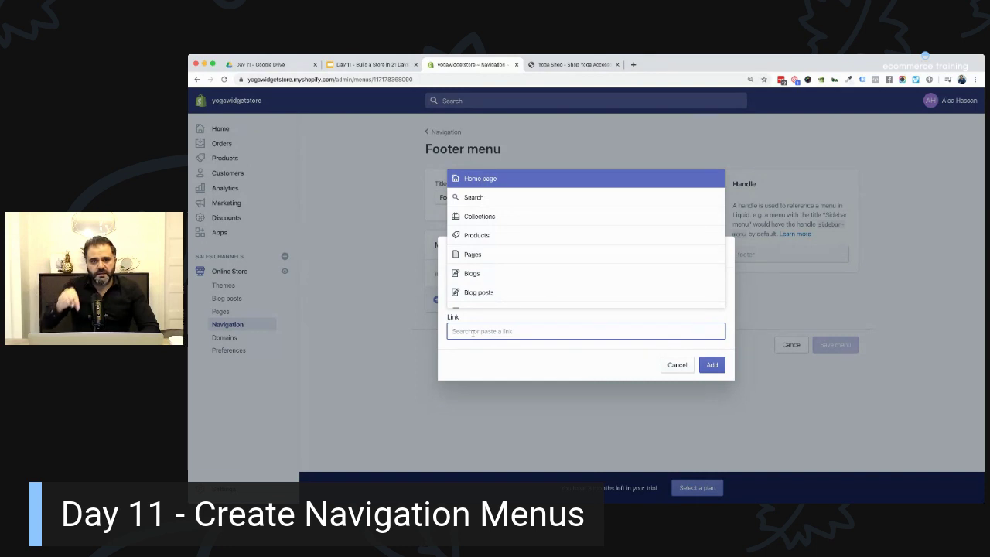
type("cont")
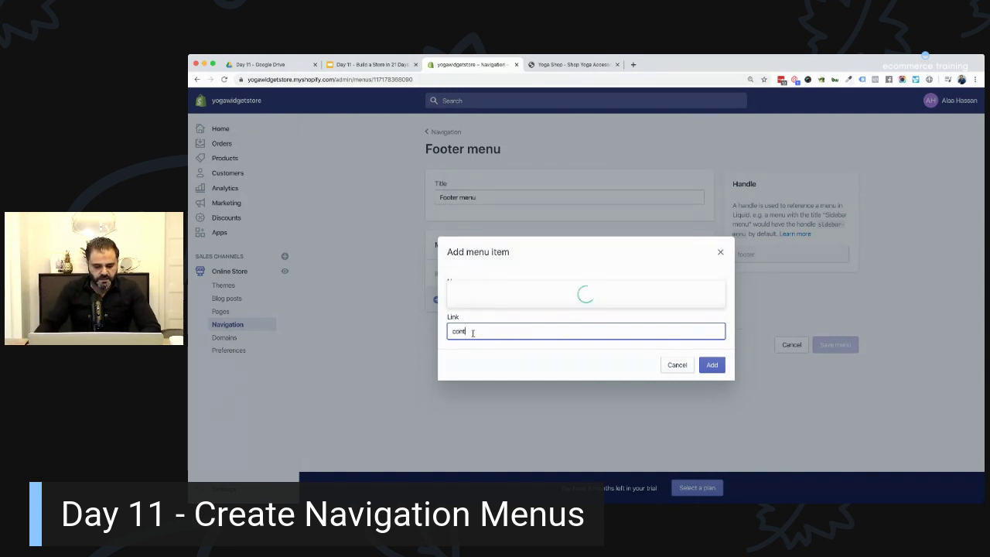
left_click(478, 299)
left_click(479, 297)
left_click(712, 366)
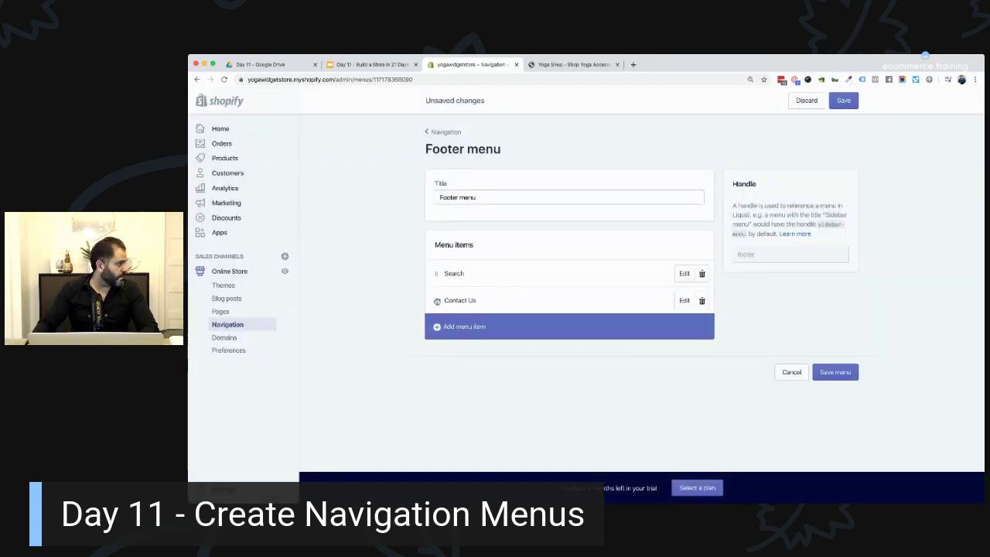
mouse_move(437, 301)
left_mouse_down()
mouse_move(438, 265)
mouse_move(436, 295)
mouse_move(446, 288)
left_mouse_up()
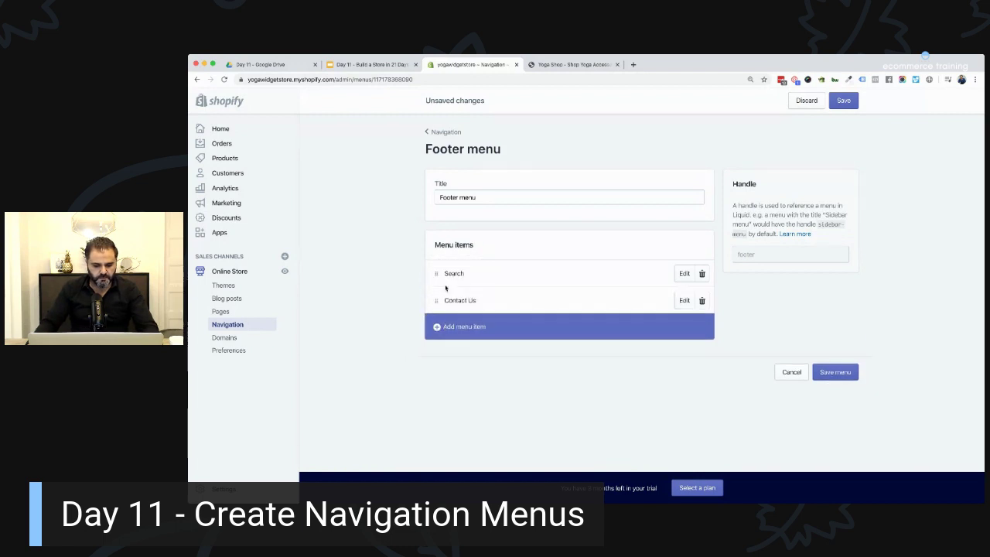
Step: Add a Shipping item to the Footer menu and search for its link with "Shipp", shortened to "S"
left_click(437, 327)
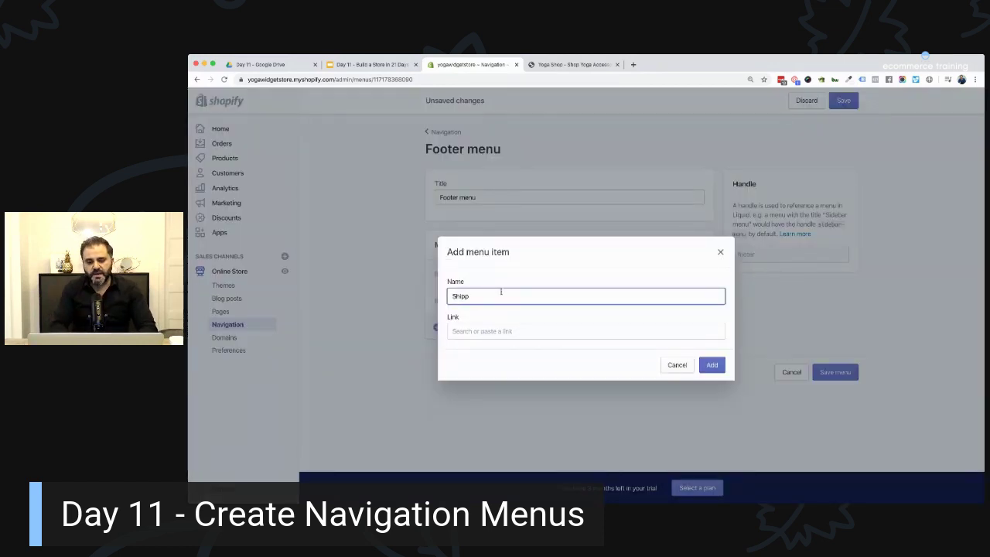
left_click(518, 331)
type("Shipp")
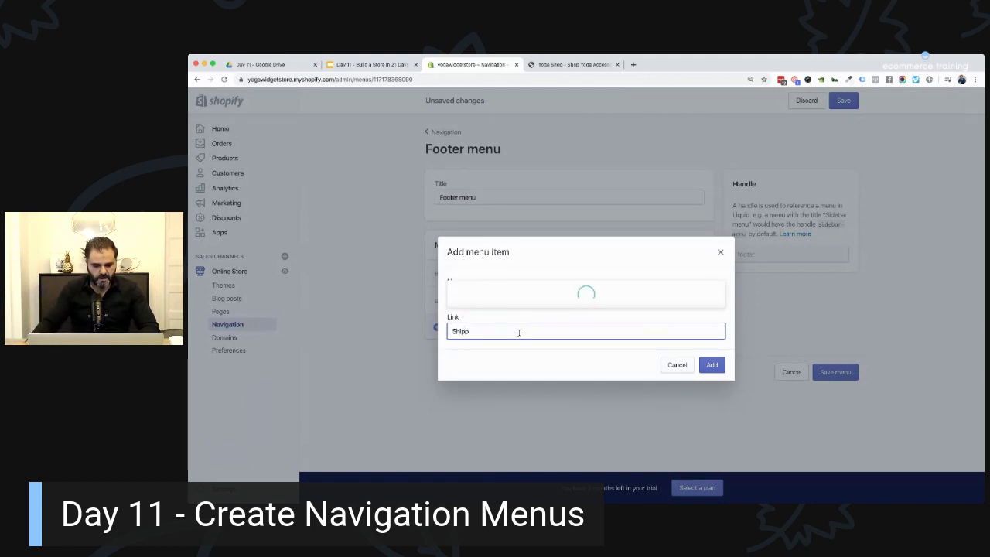
key("BackSpace")
key("BackSpace")
key("BackSpace")
key("BackSpace")
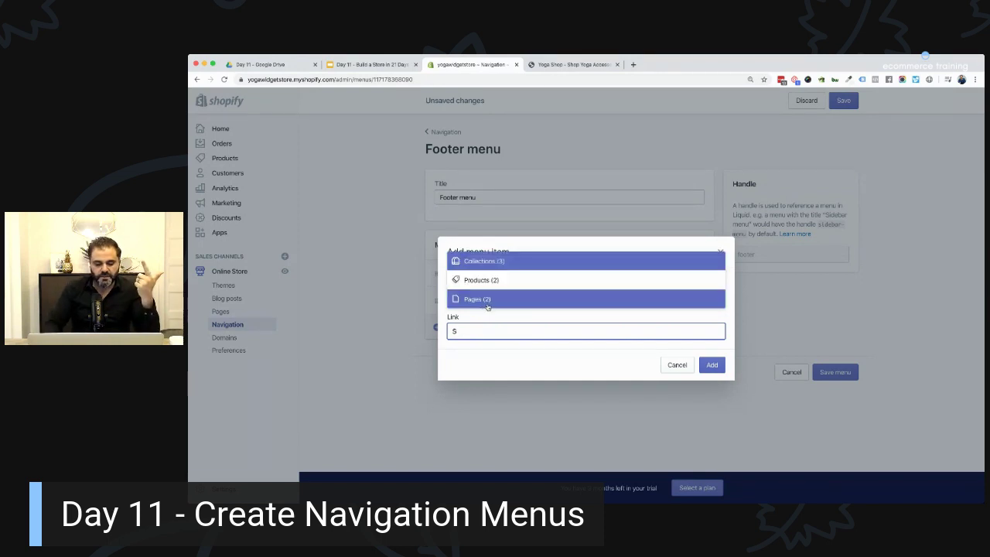
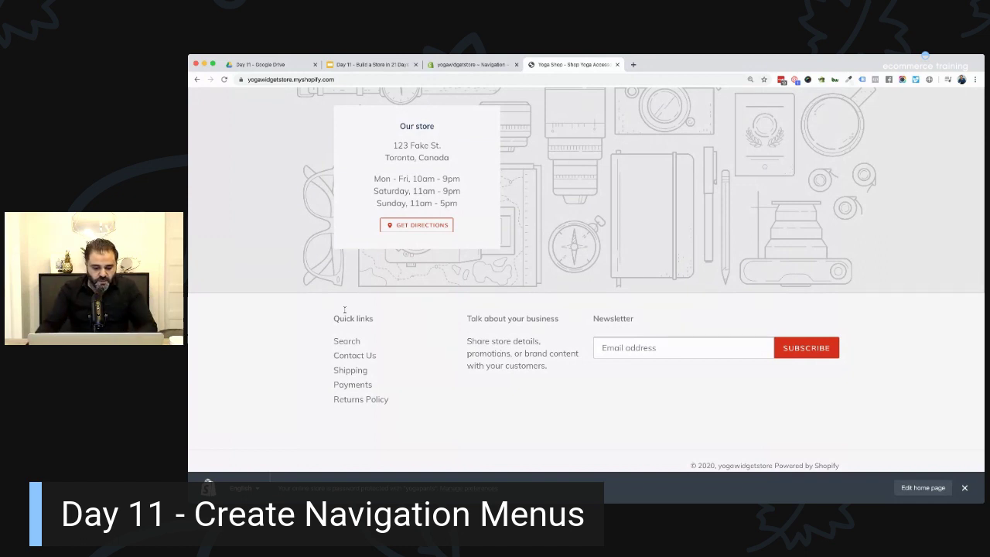
Step: Check the Quick links in the storefront's footer, go back to the Footer menu in the store admin and save it
left_click_drag(346, 317, 385, 320)
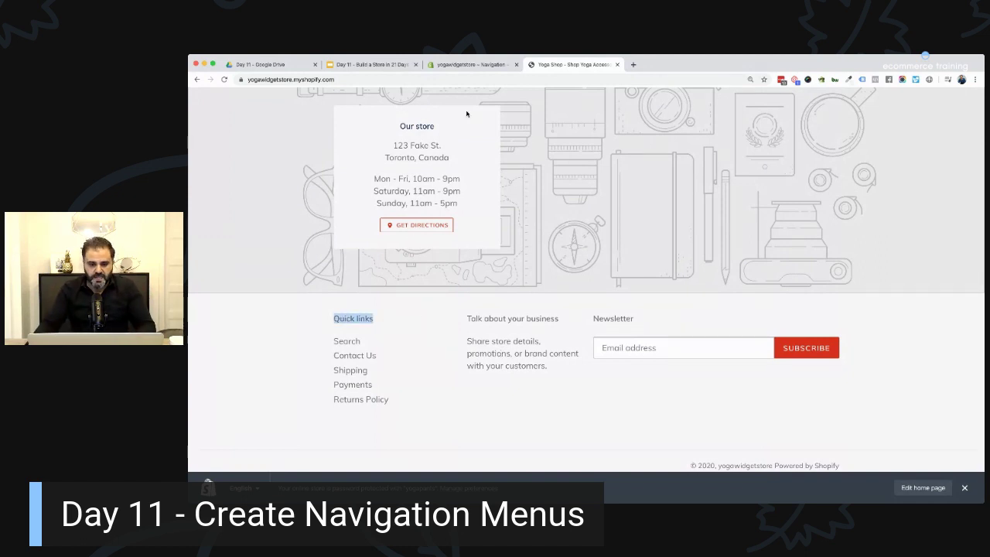
left_click(458, 64)
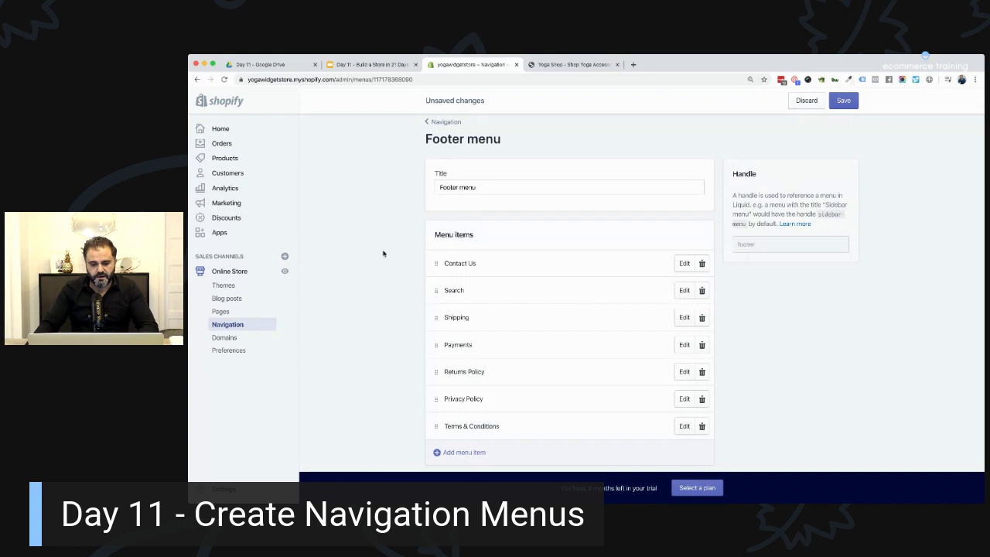
scroll(478, 311, "down", 1)
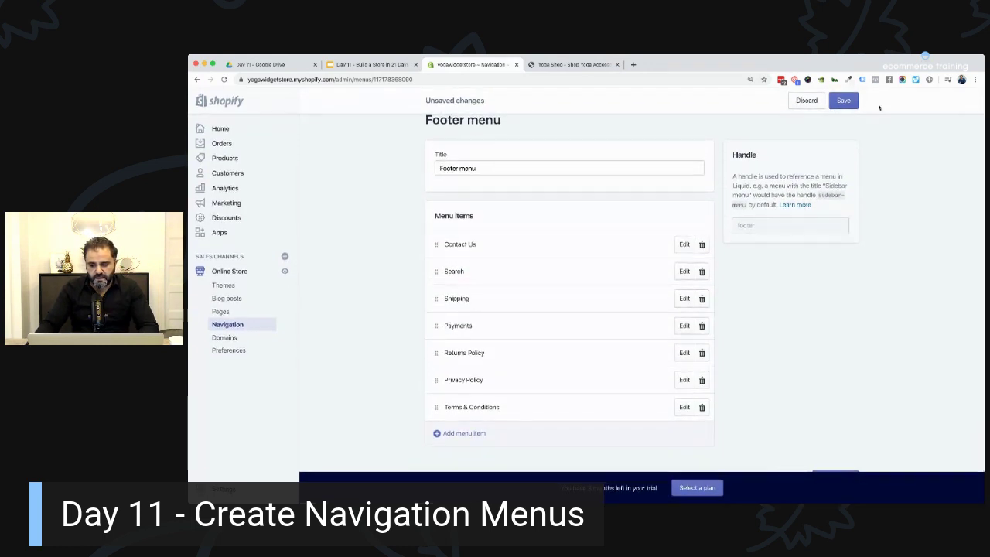
left_click(844, 98)
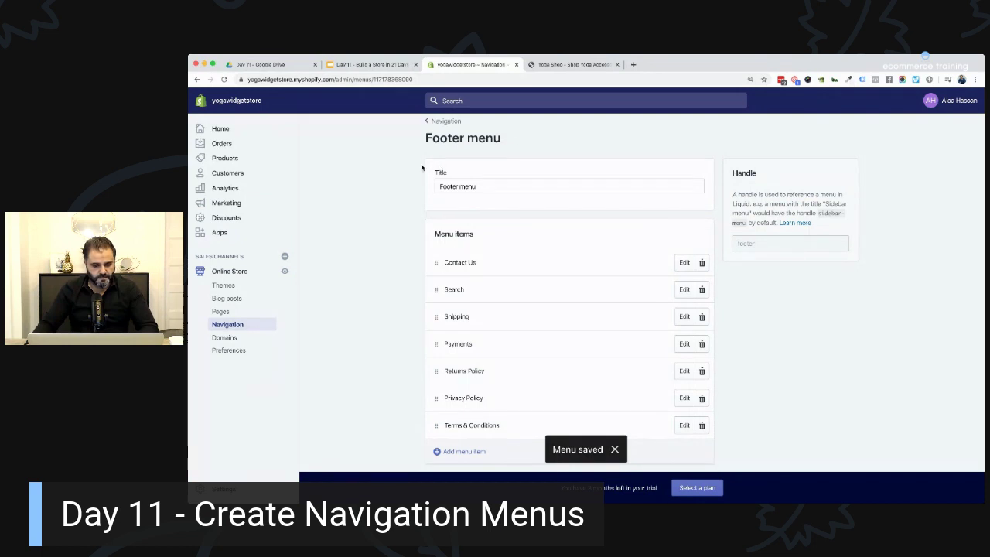
Step: Reload the storefront and examine the header menu, the Quick links list and its heading in the footer
left_click(571, 64)
left_click(224, 79)
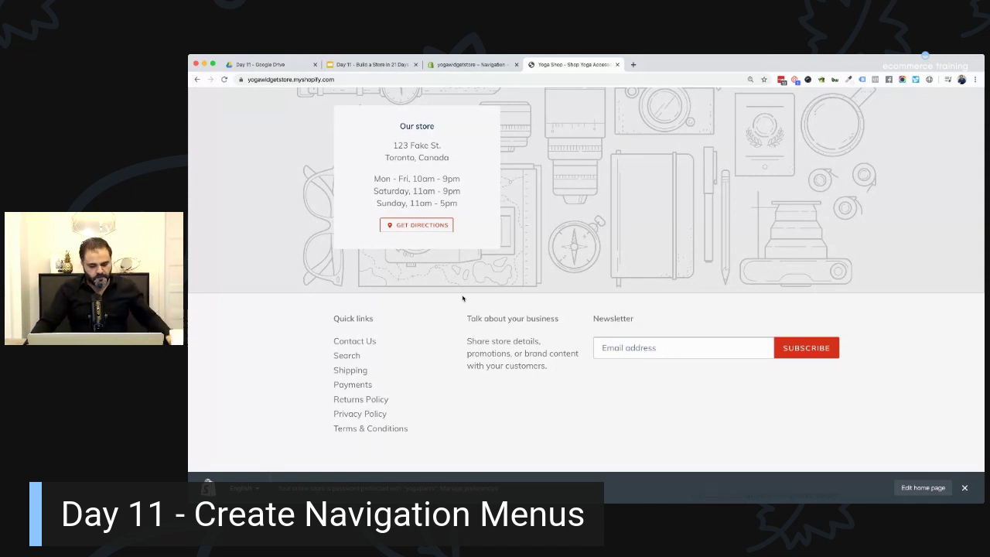
scroll(411, 331, "down", 2)
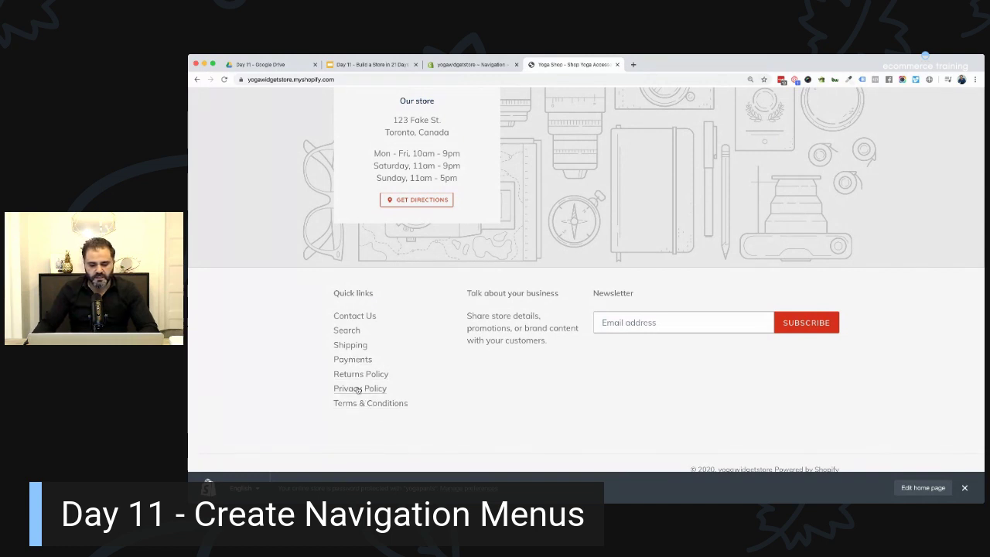
scroll(424, 315, "up", 1)
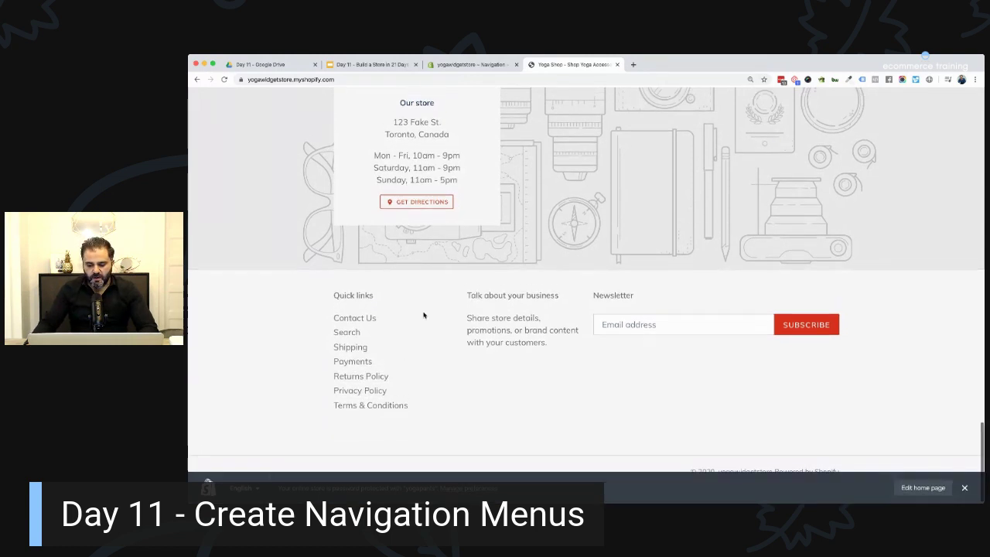
scroll(424, 315, "up", 20)
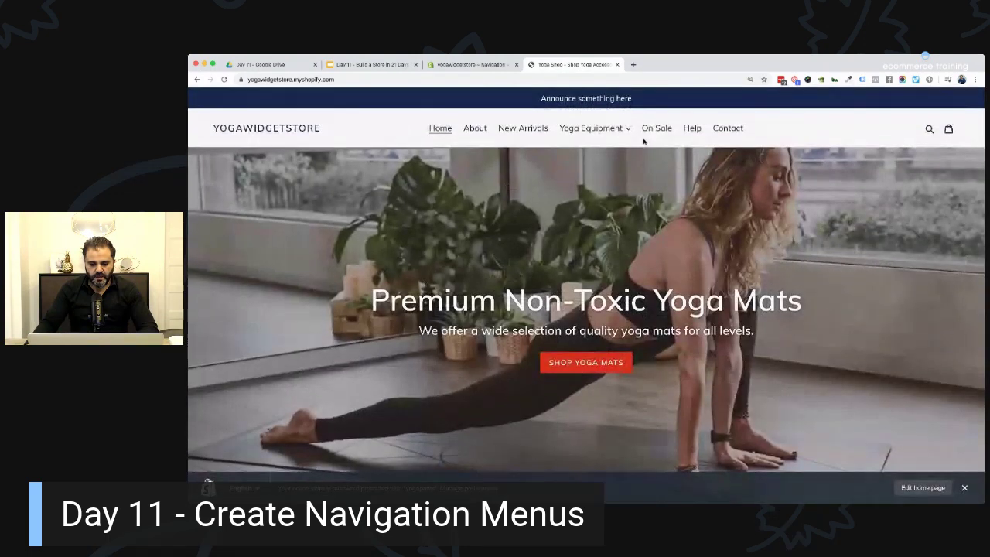
left_click(493, 65)
left_click(547, 67)
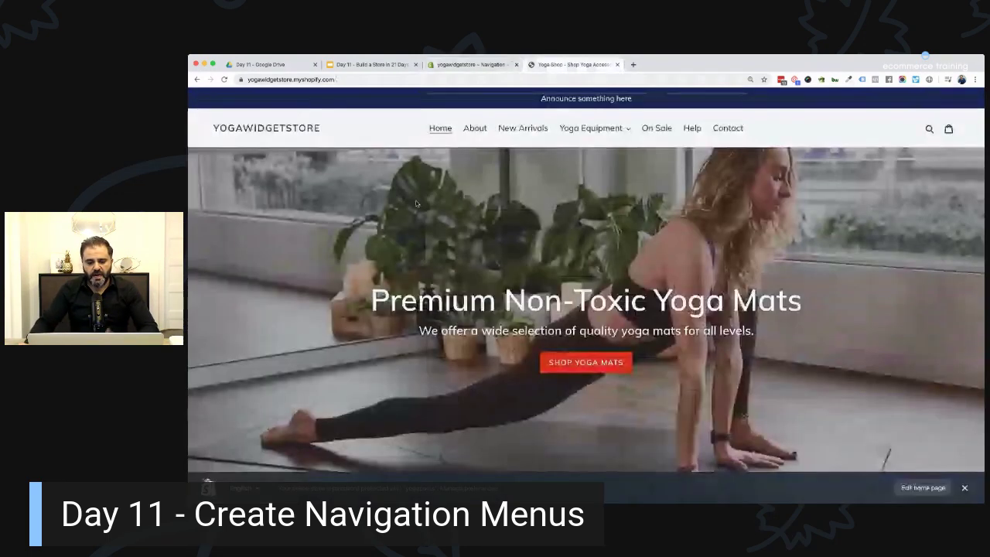
scroll(416, 200, "down", 5)
scroll(416, 204, "down", 10)
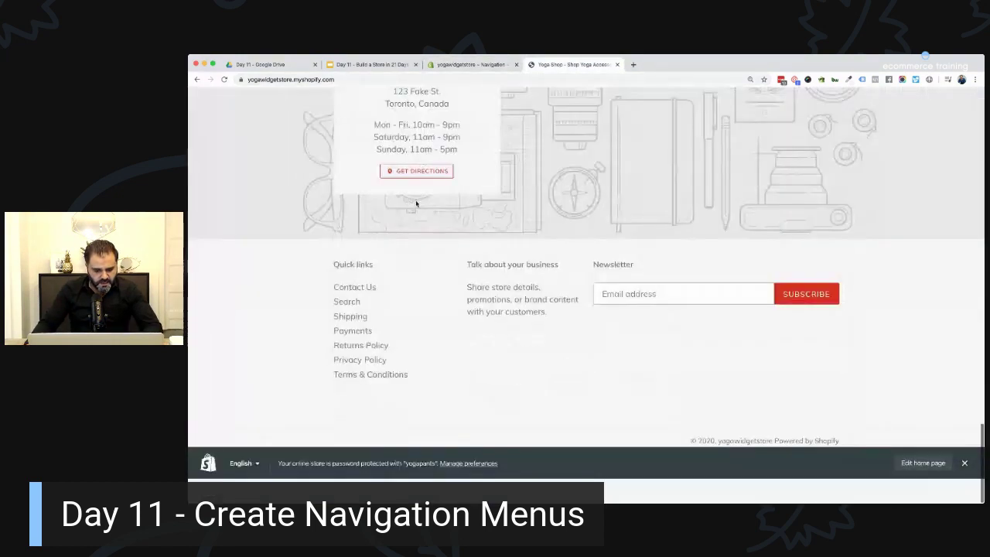
left_click_drag(378, 291, 333, 289)
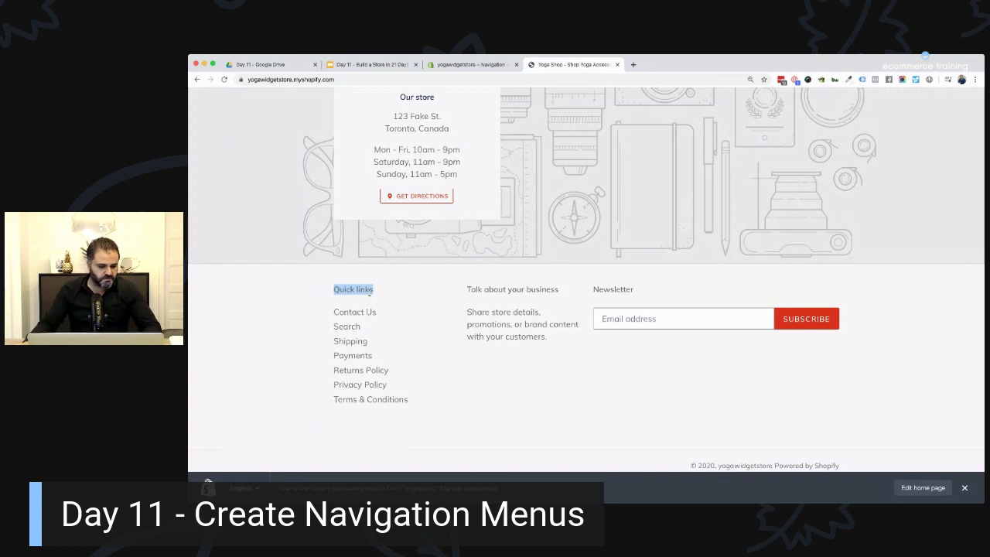
Step: Go to the store admin's themes and open the current Debut theme for customization
left_click(456, 64)
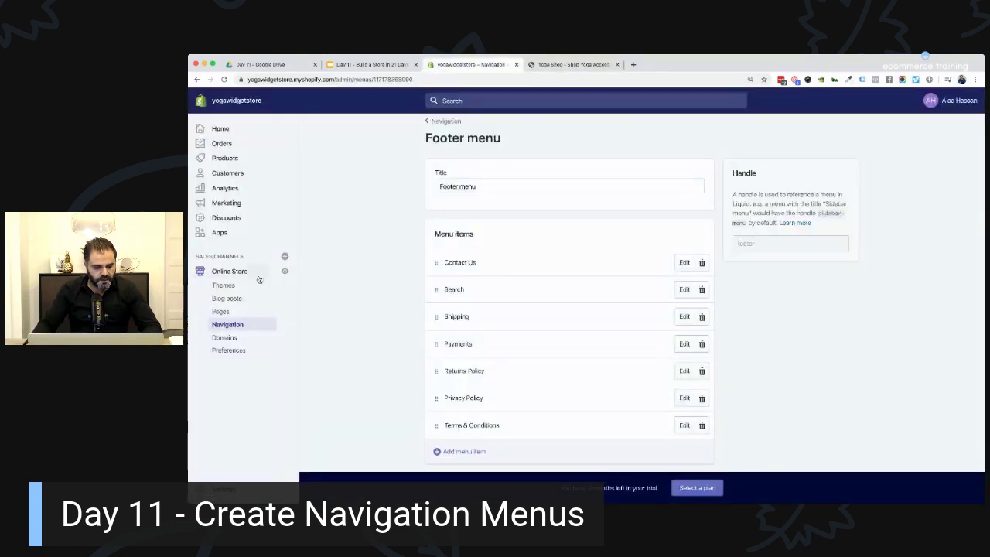
left_click(224, 286)
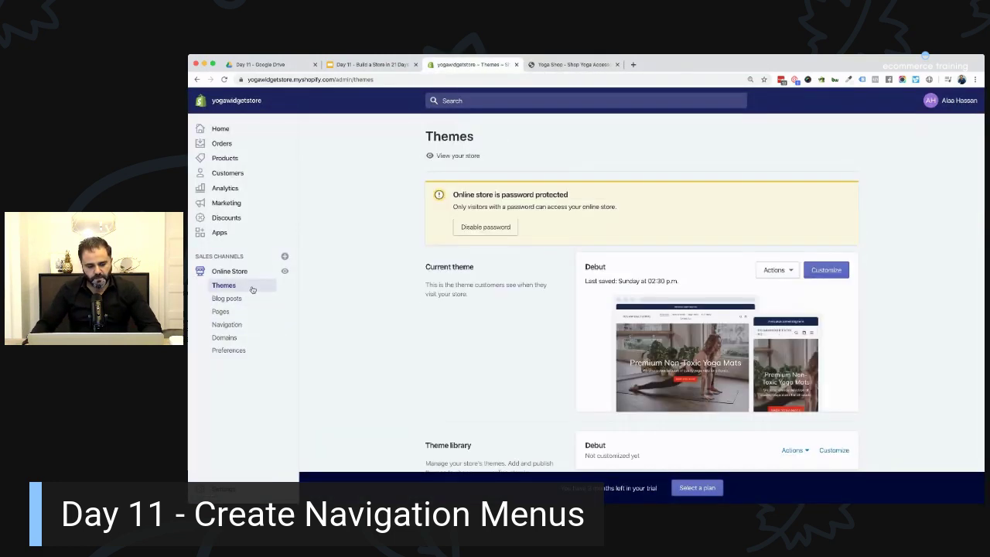
left_click(824, 271)
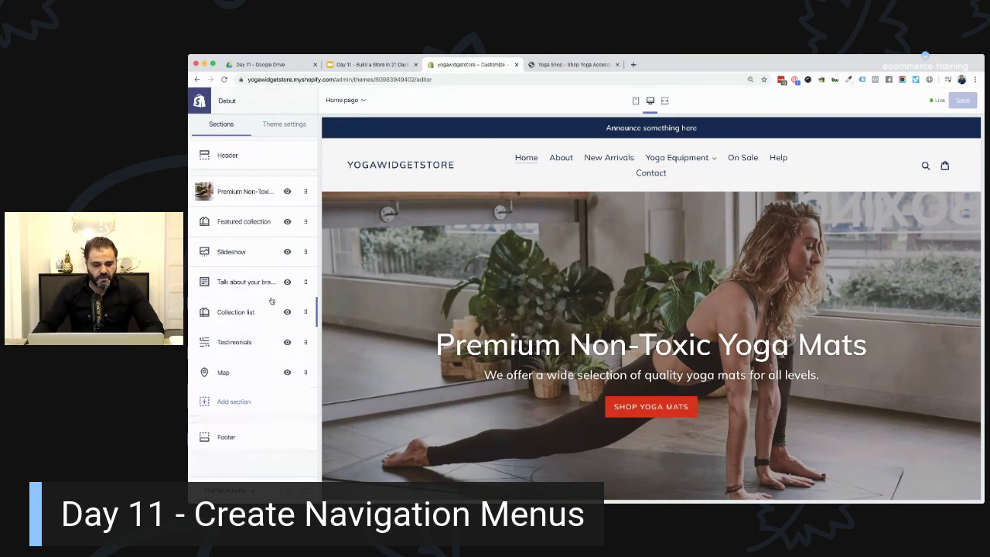
Step: View the Header section's menu setting and the menus available for it, keeping Main menu selected
left_click(228, 156)
scroll(238, 261, "down", 4)
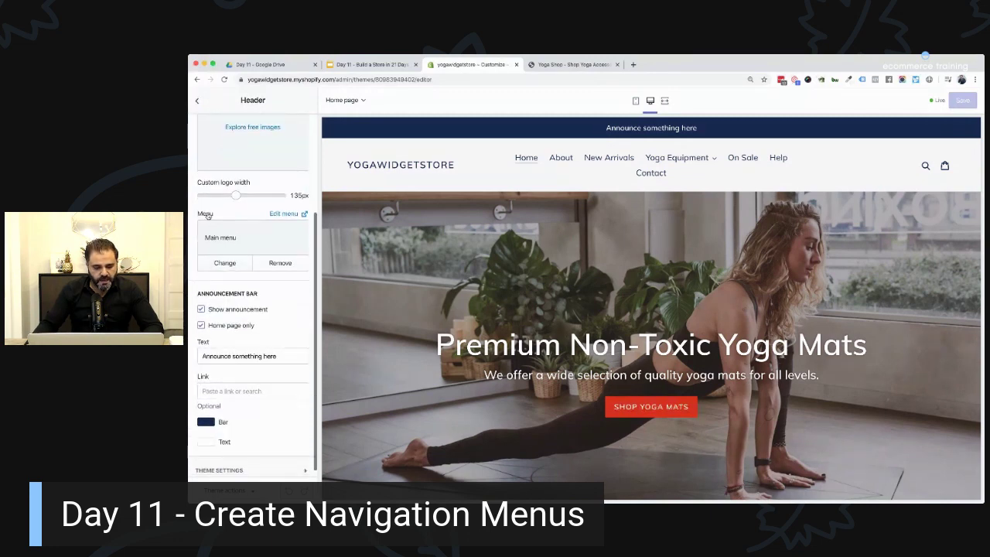
left_click_drag(196, 215, 208, 216)
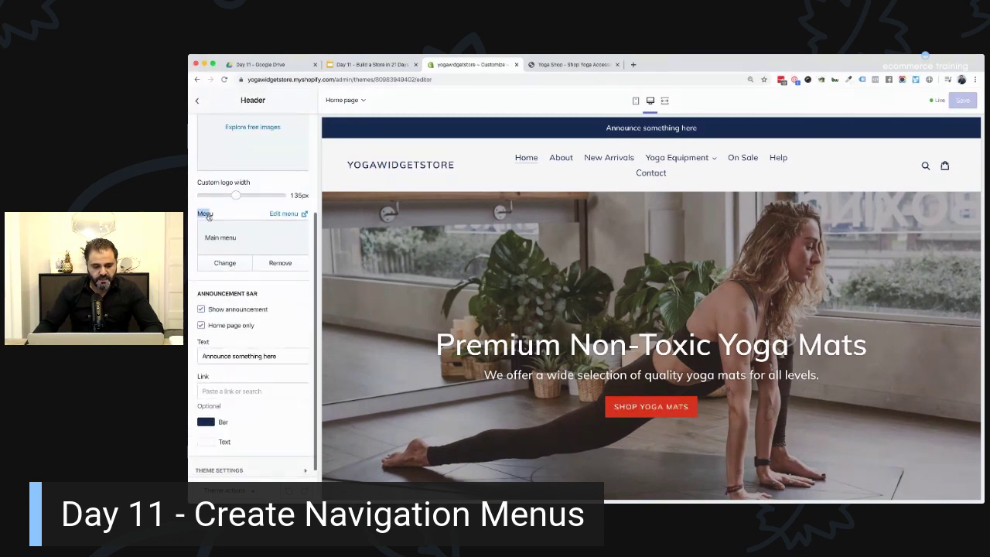
left_click(224, 264)
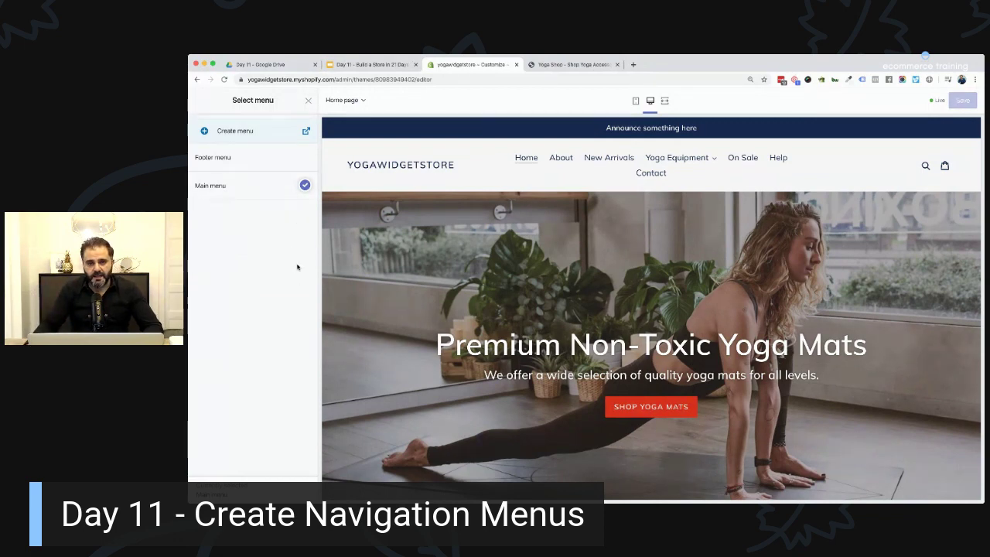
left_click(309, 102)
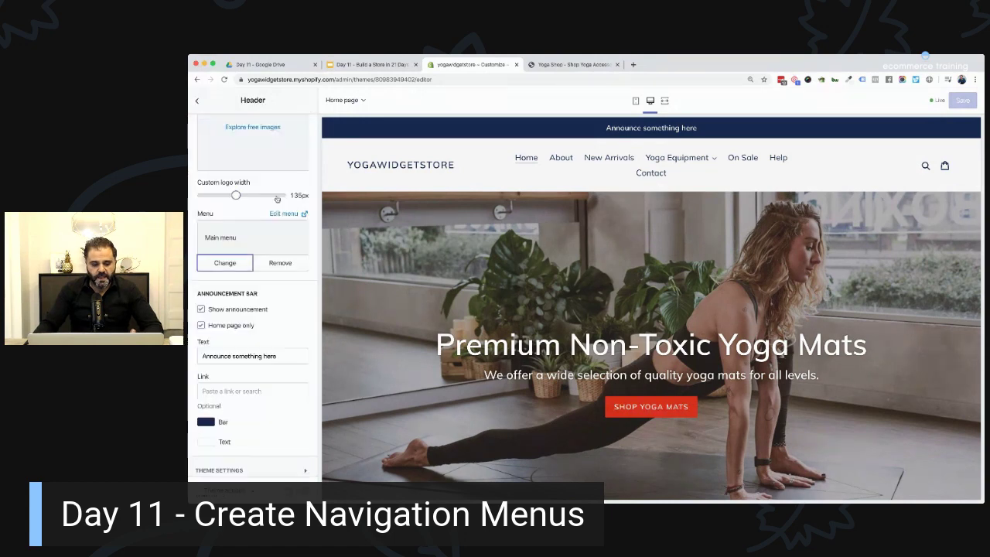
left_click(197, 99)
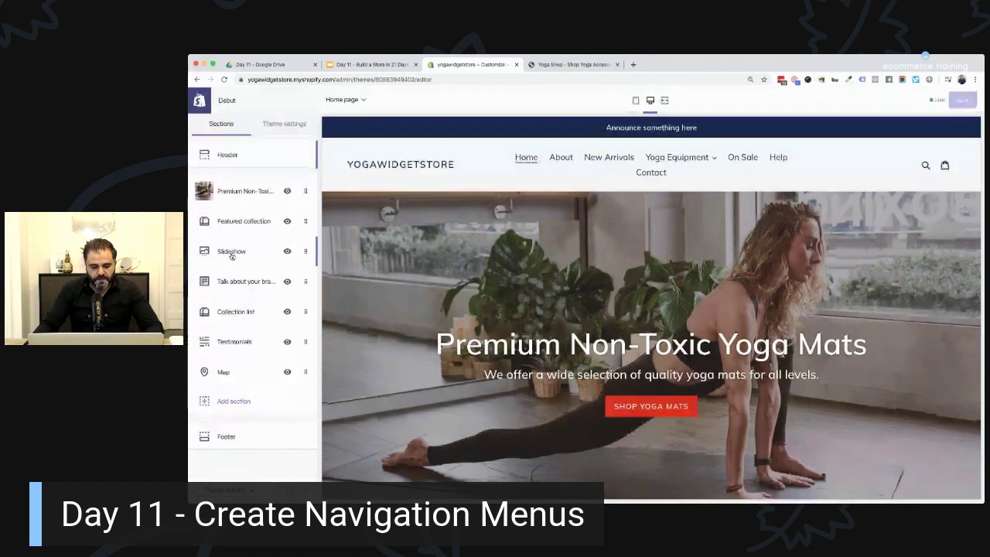
Step: Open the theme's Footer section settings and enable the display of payment icons
left_click(228, 437)
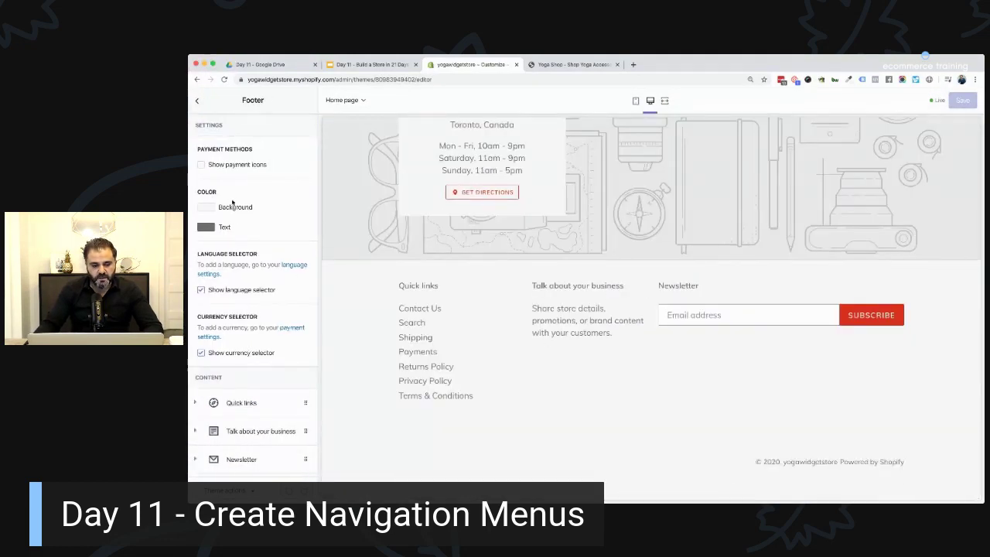
scroll(232, 202, "down", 1)
scroll(245, 149, "up", 1)
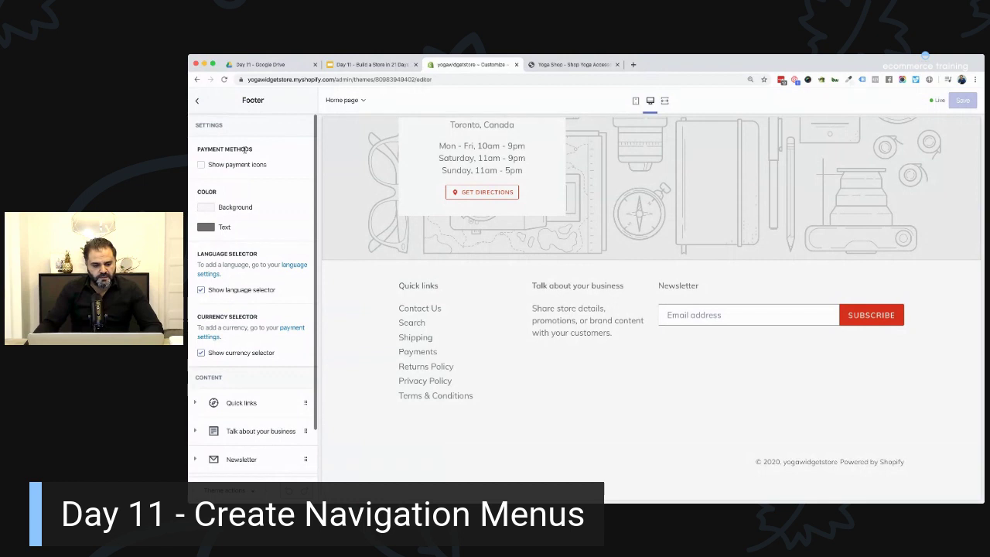
left_click(201, 166)
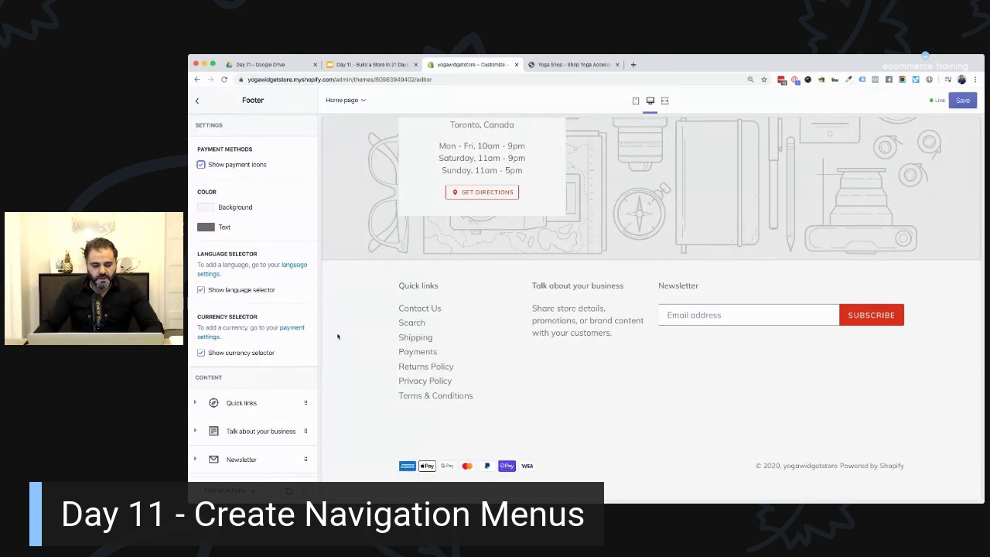
Step: Expand the Quick links block in the Footer section's content and set its heading to Yoga Shop
scroll(286, 330, "down", 1)
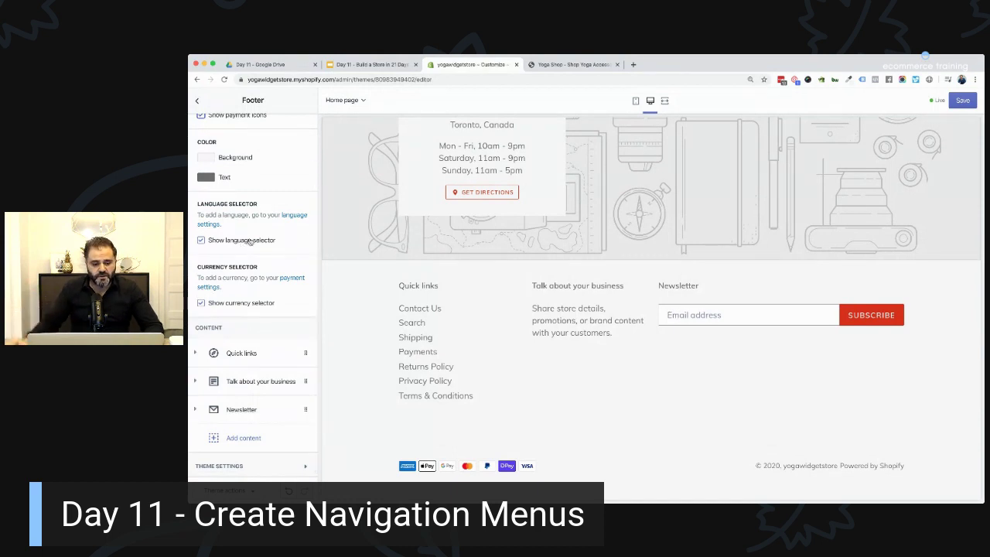
scroll(250, 251, "down", 1)
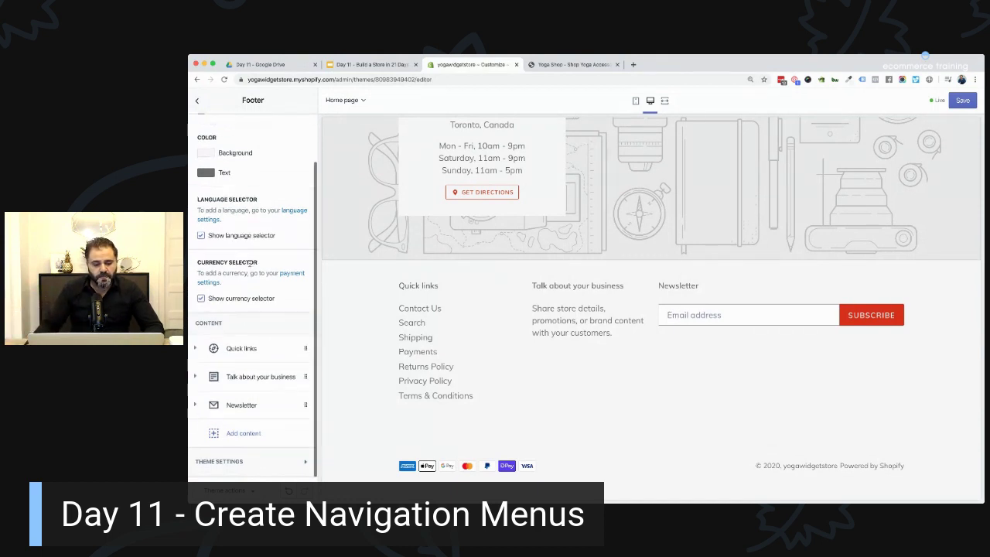
left_click(197, 350)
double_click(227, 260)
triple_click(229, 260)
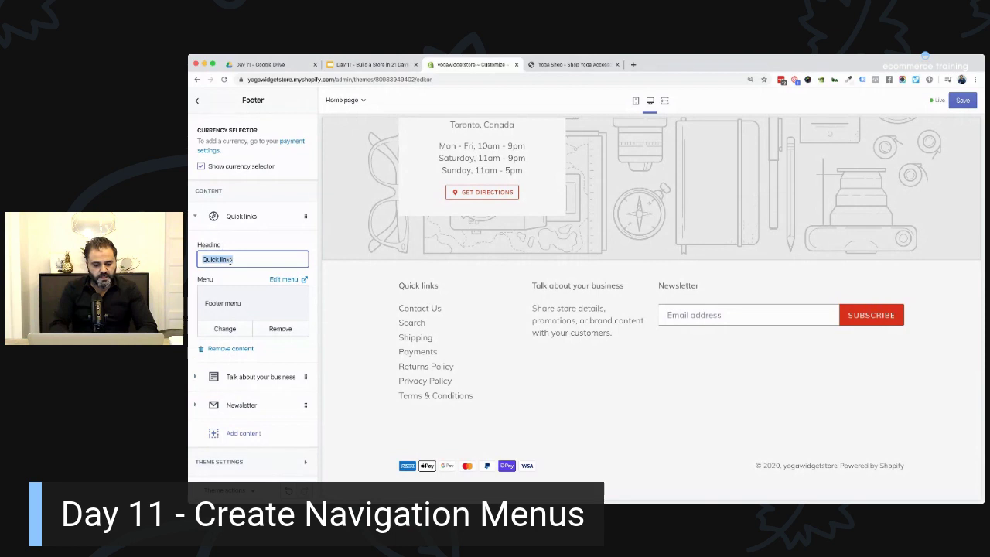
type("Yoga Sho")
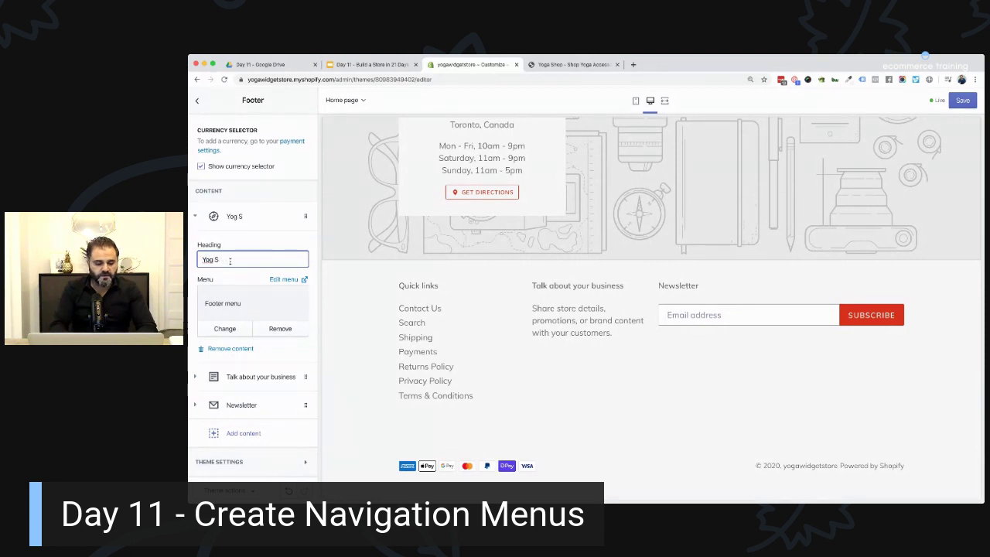
type("p")
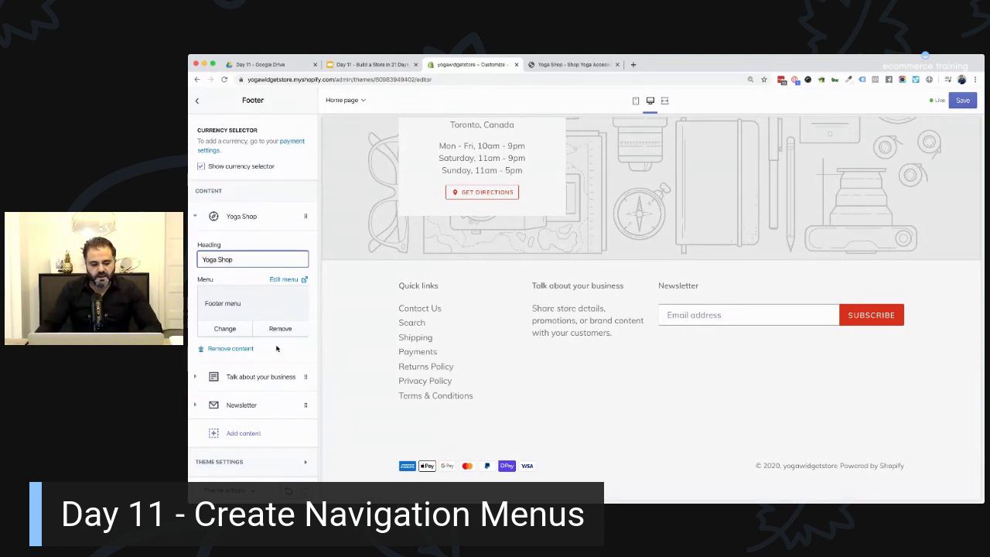
Step: Set the heading of the footer block that shows the Footer menu to Customer Care and save the theme
triple_click(258, 259)
type("Customer Care")
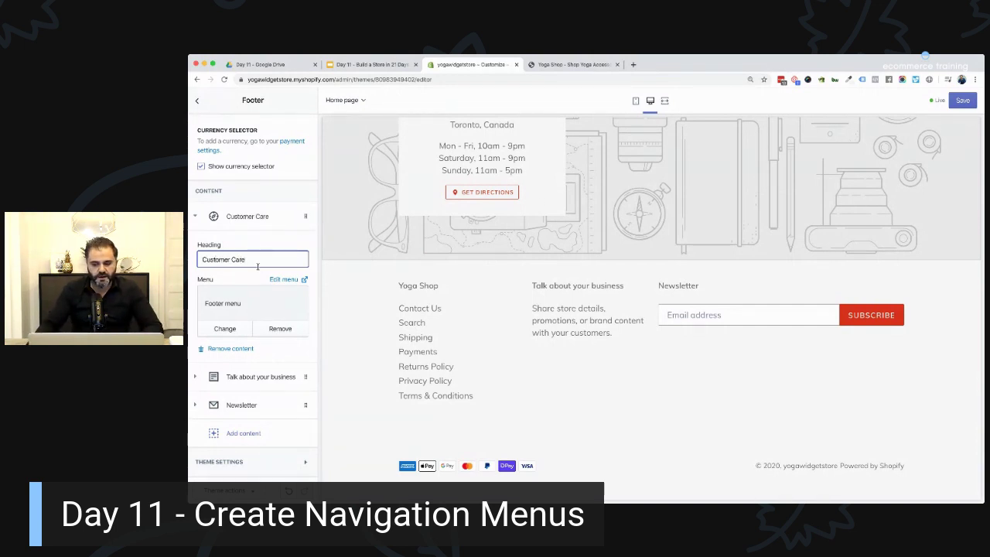
left_click(955, 103)
mouse_move(394, 288)
left_mouse_down()
mouse_move(619, 337)
mouse_move(457, 283)
mouse_move(399, 285)
left_mouse_up()
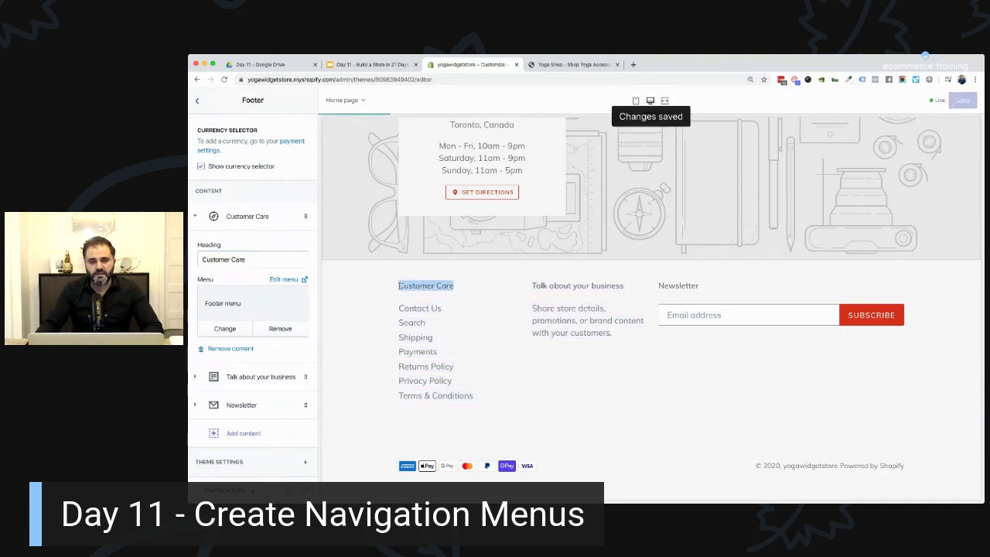
Step: View the settings of the footer's Newsletter block and collapse it again
left_click(258, 310)
left_click(232, 400)
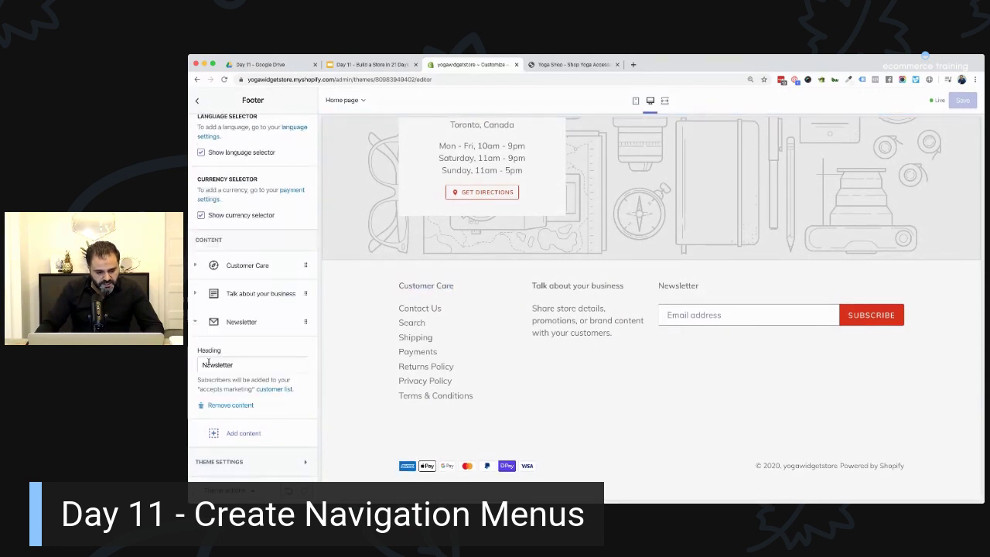
left_click(194, 321)
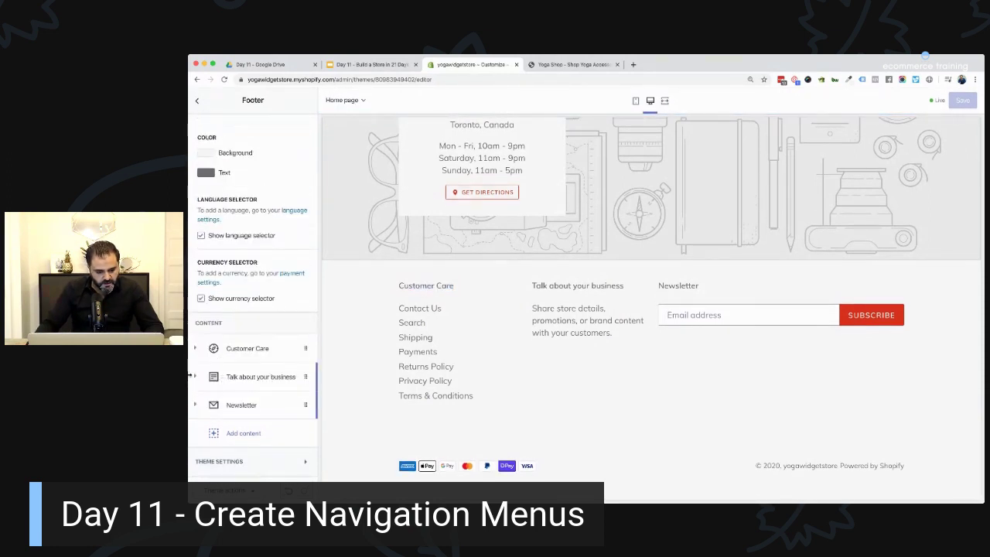
Step: Add a second menu block to the footer content, set its heading to Shop and place it directly below Customer Care
left_click(194, 376)
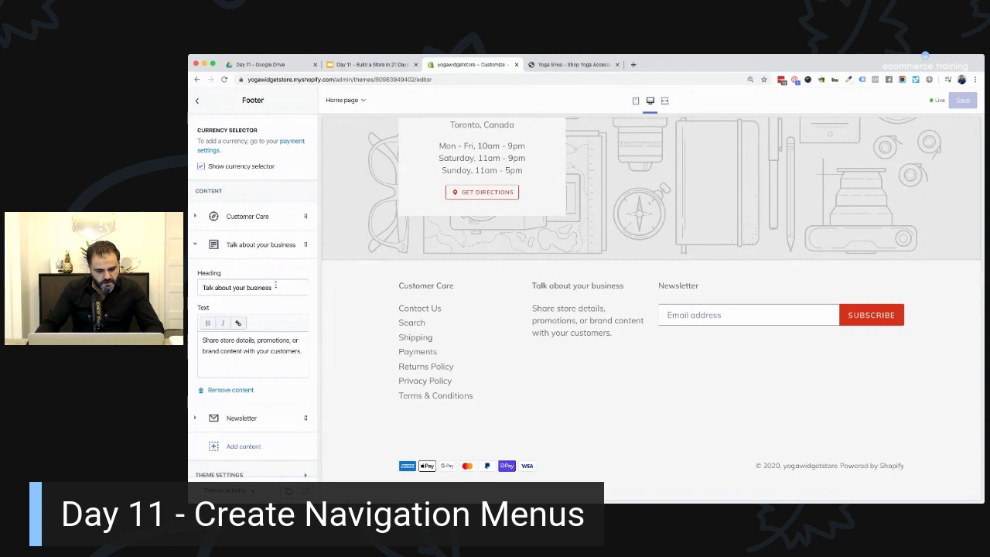
left_click(196, 246)
left_click(237, 435)
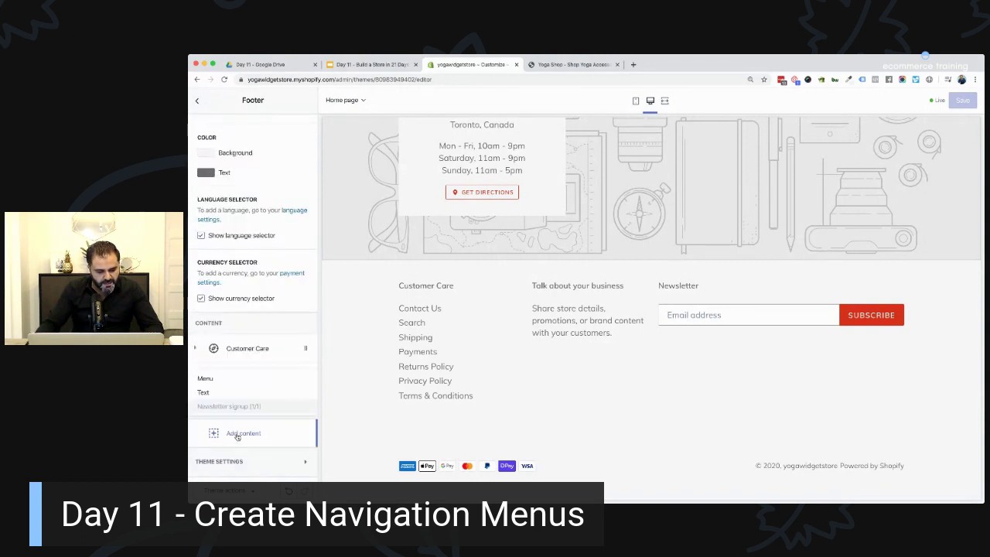
left_click(205, 379)
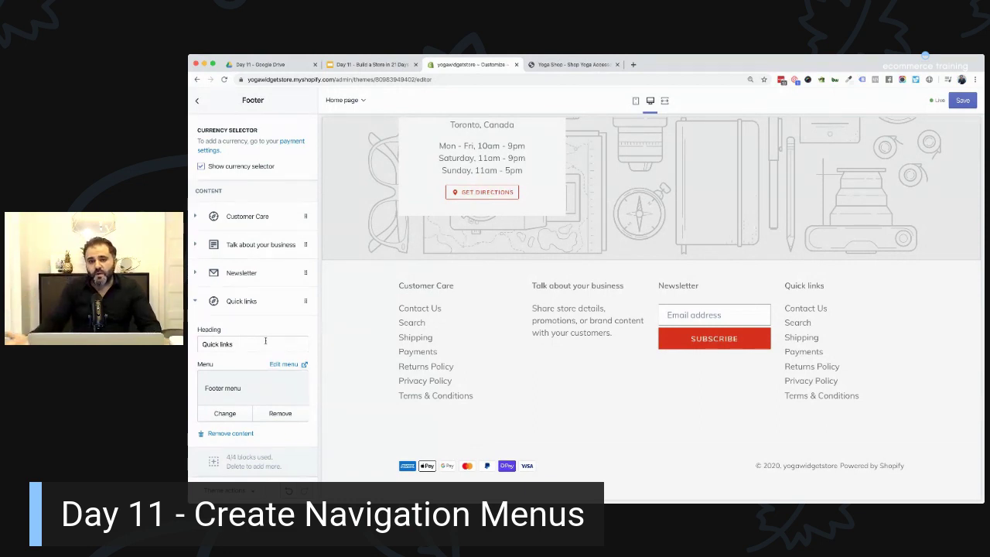
left_click(263, 342)
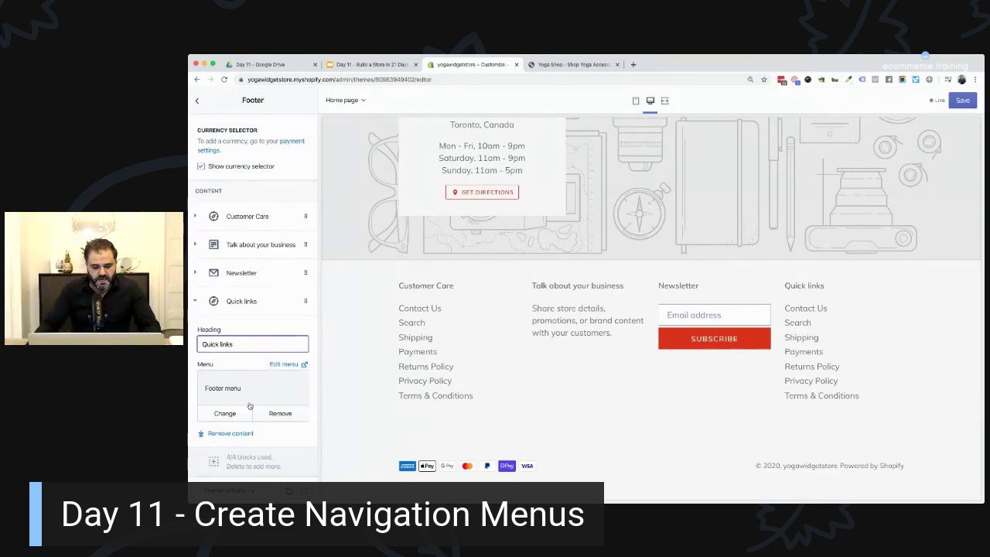
triple_click(226, 345)
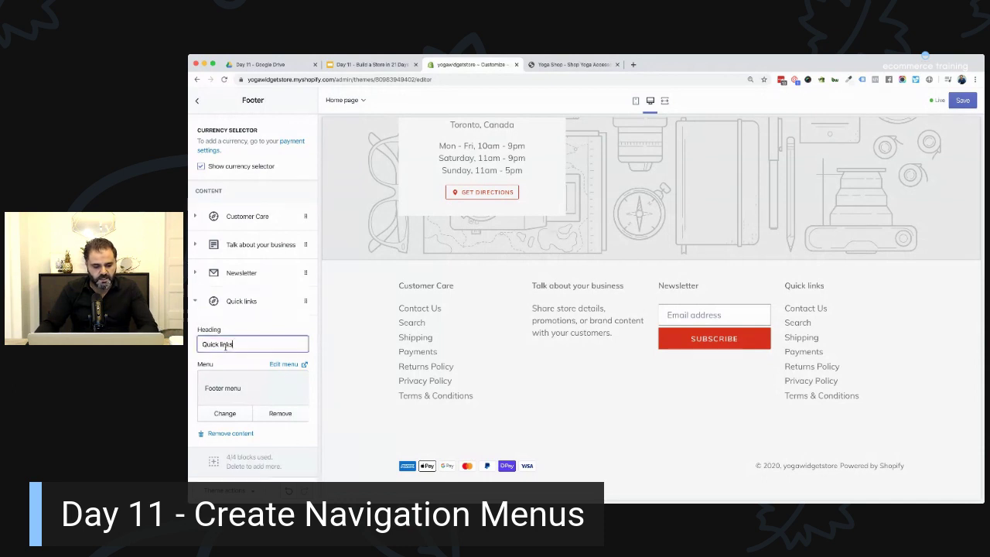
type("Bro")
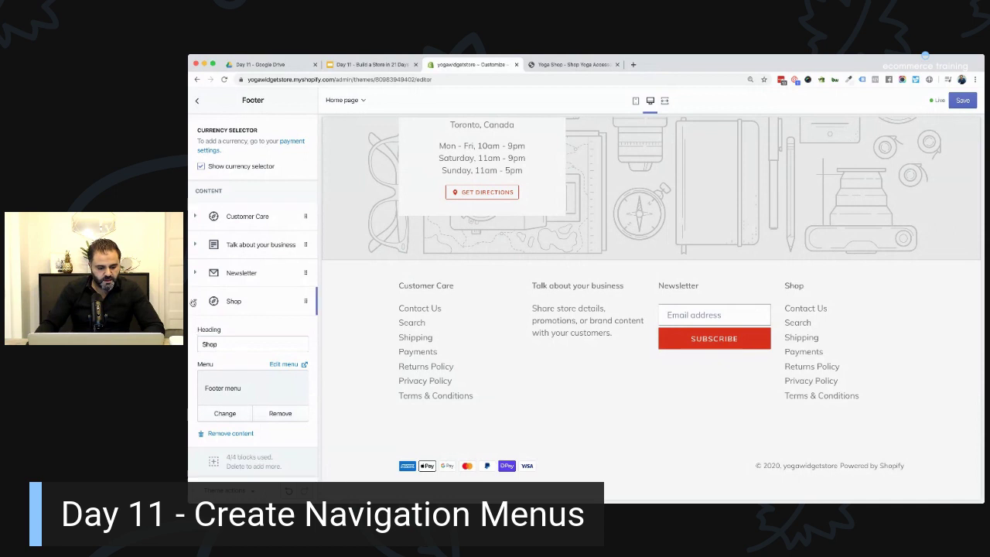
left_click(197, 309)
left_click_drag(198, 404, 197, 348)
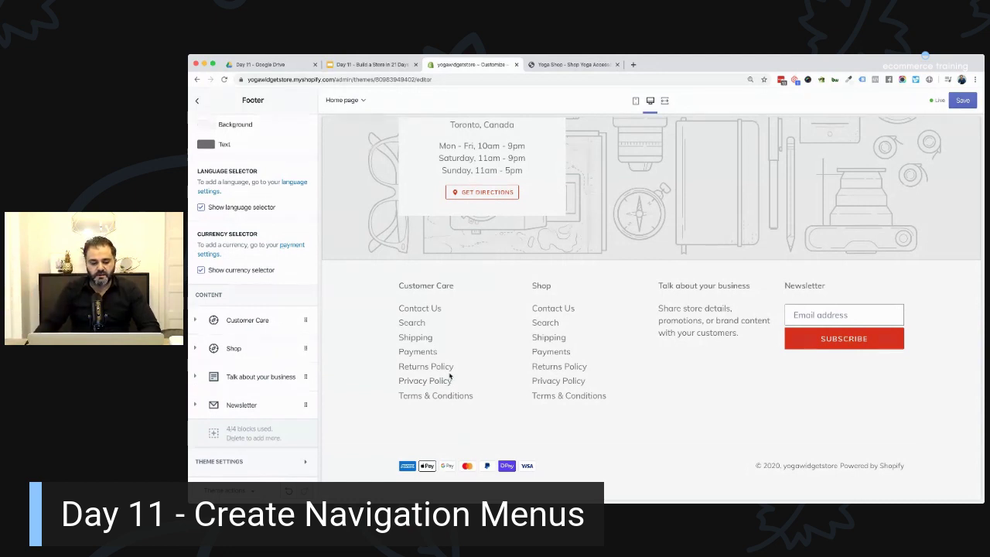
Step: Clear the Shop footer block's assigned menu and remove the block from the footer content
left_click(197, 350)
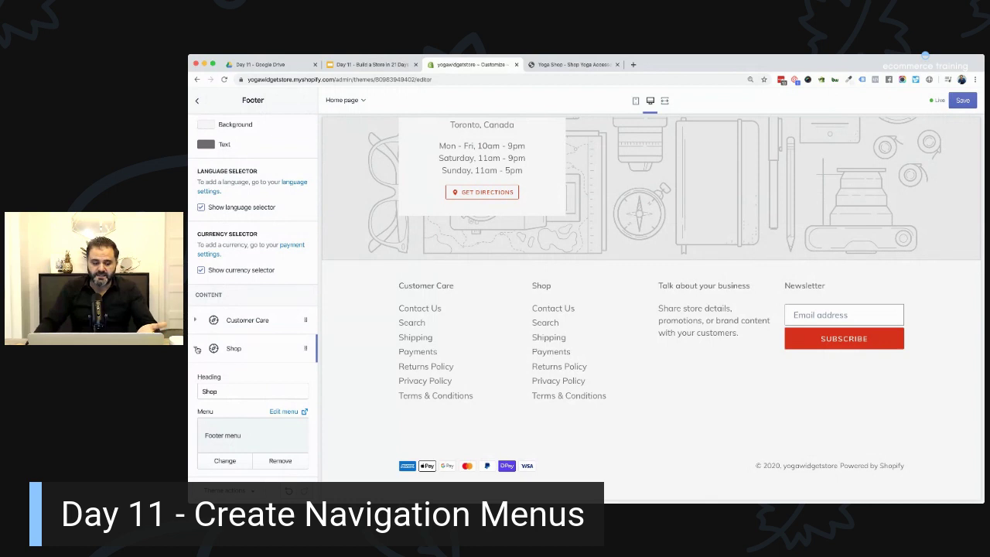
scroll(263, 333, "down", 3)
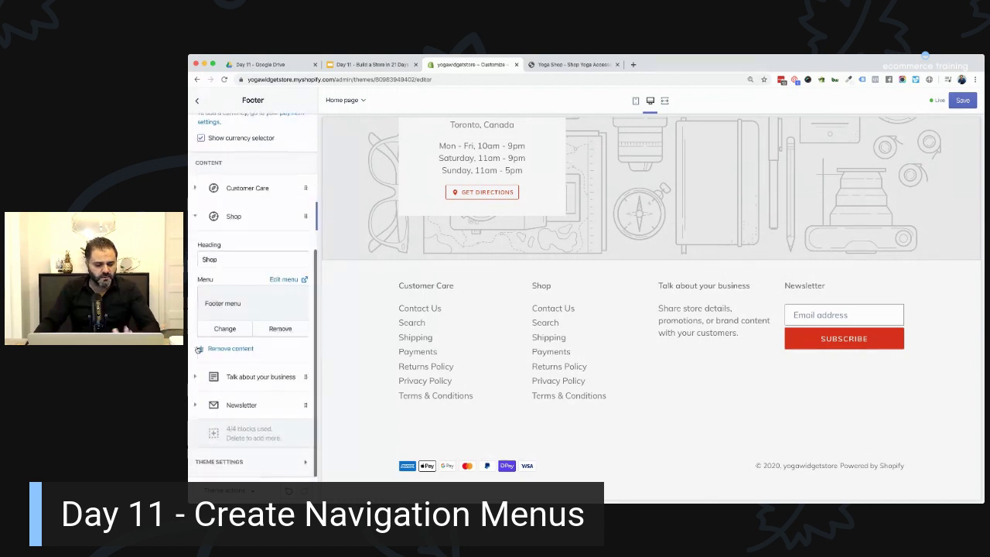
left_click(280, 329)
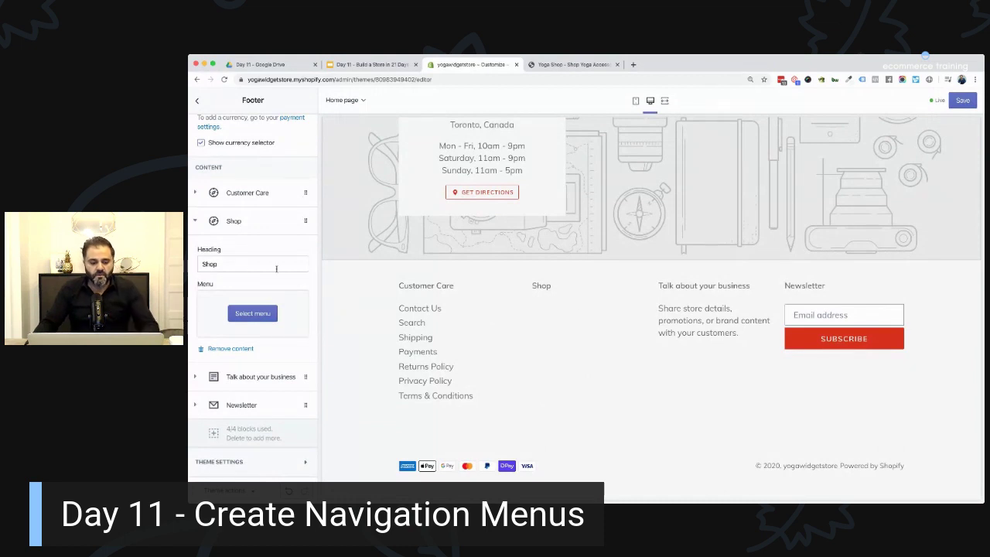
left_click(226, 349)
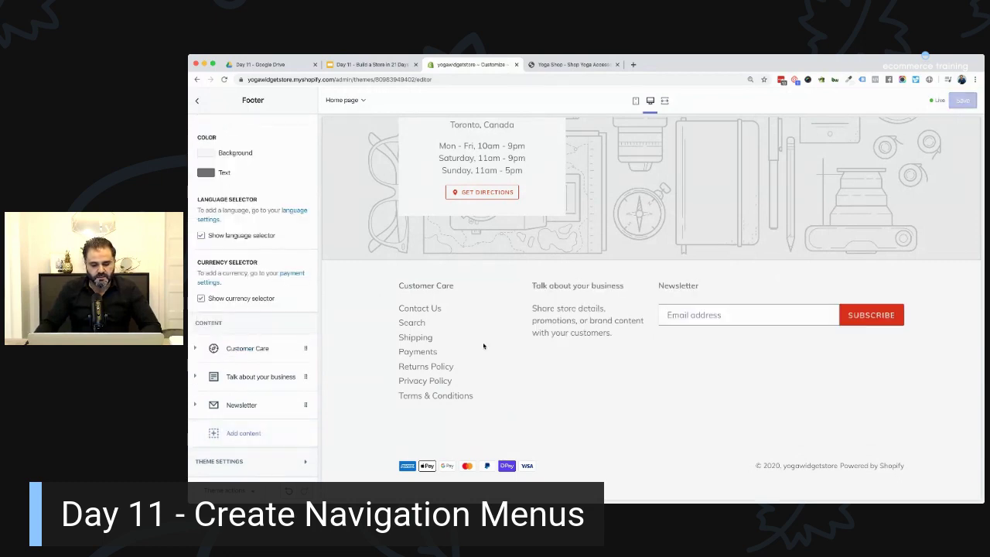
Step: Leave the Footer settings and review the store's home page in its own tab, including the footer and the Yoga Equipment submenu
left_click(195, 100)
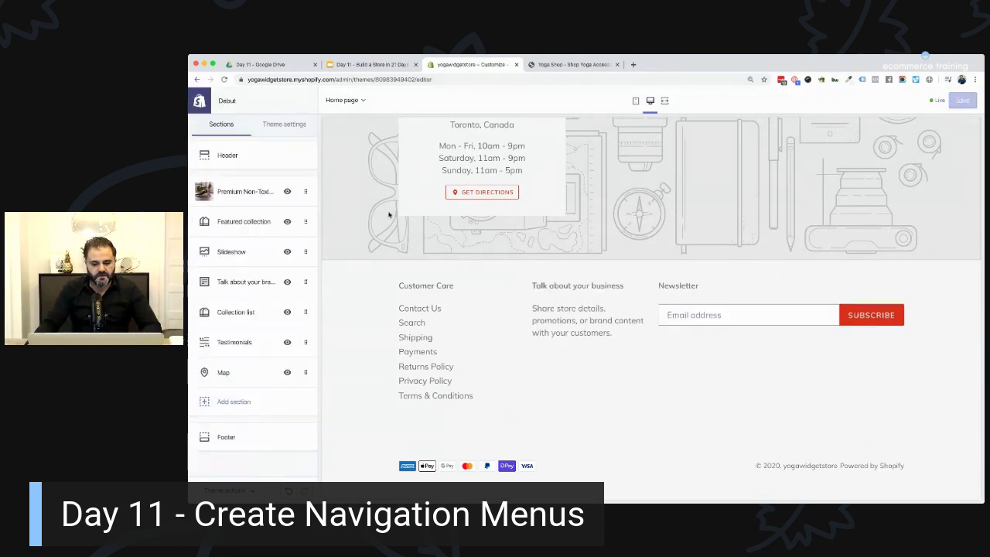
scroll(561, 236, "up", 15)
key("ctrl+Tab")
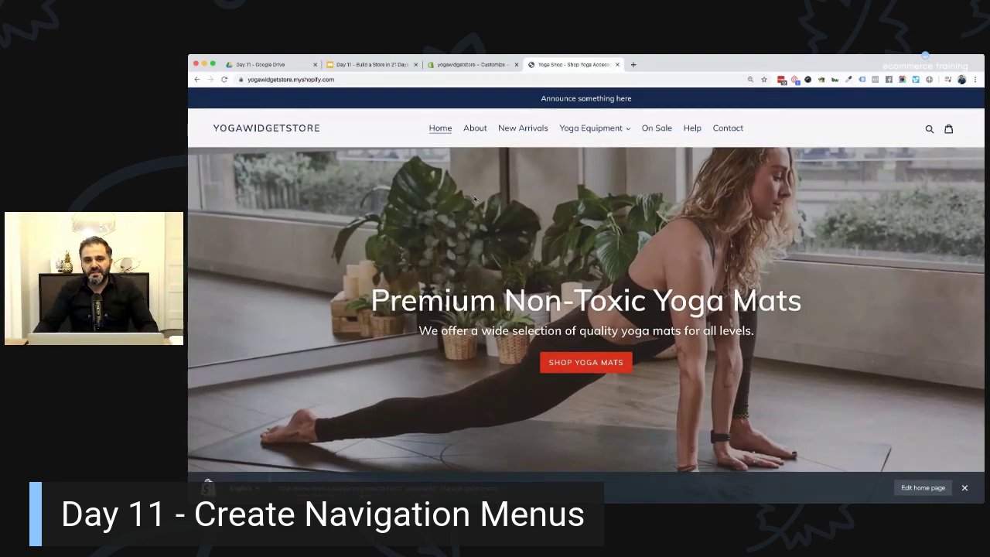
scroll(475, 200, "down", 15)
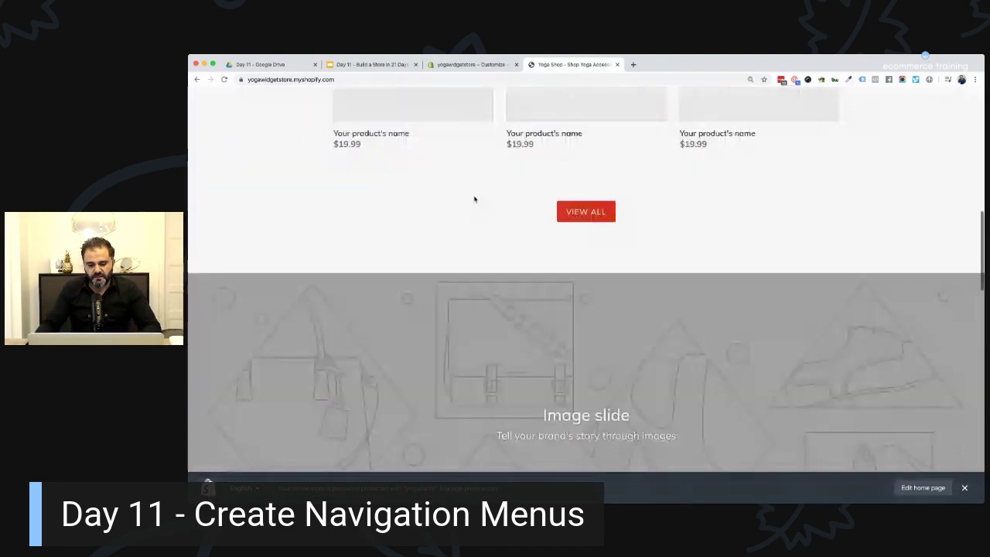
scroll(475, 200, "down", 5)
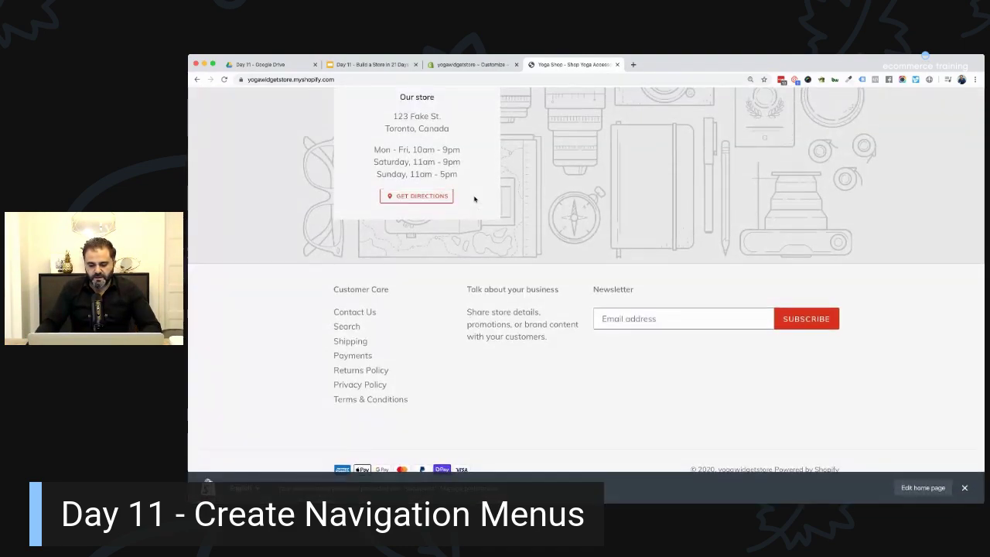
scroll(616, 328, "up", 20)
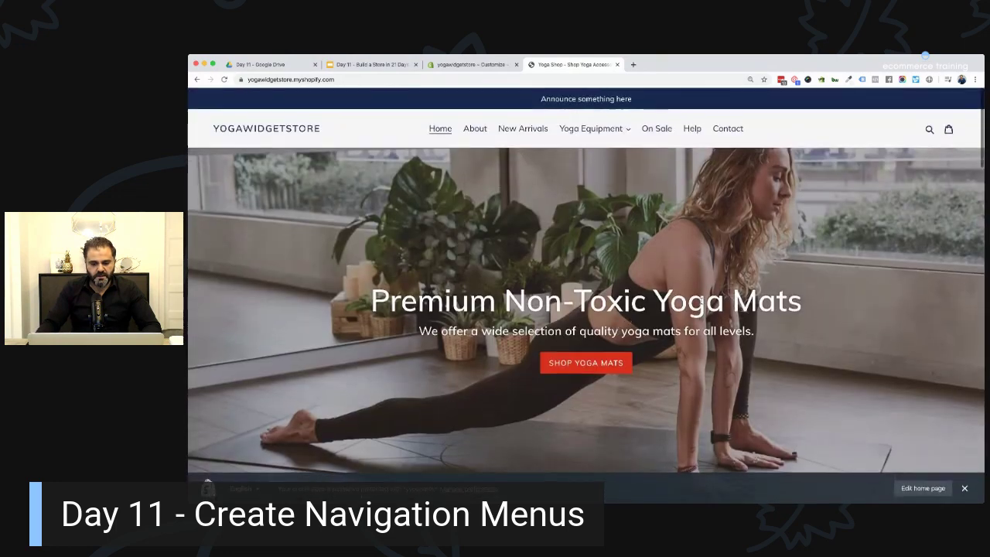
left_click(617, 129)
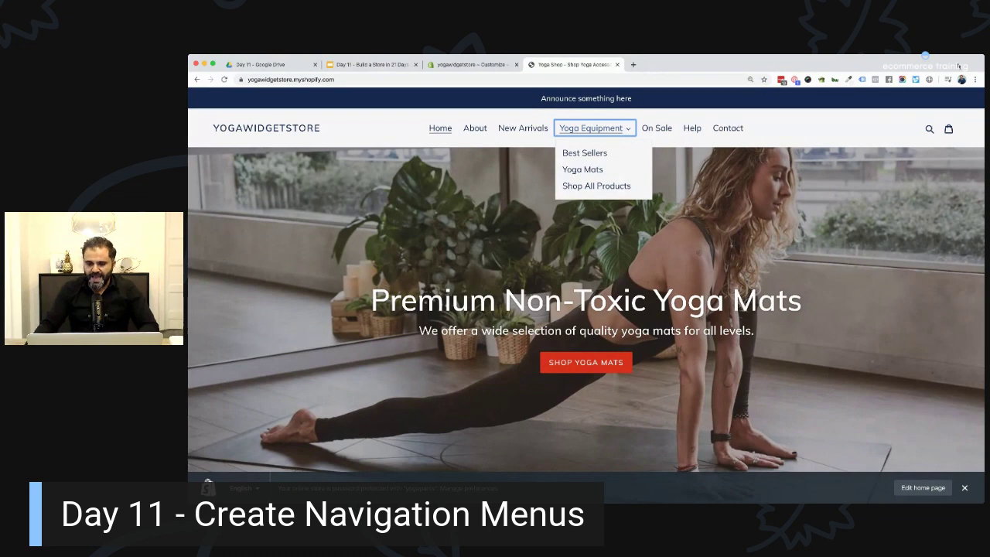
Step: Switch to the Day 11 presentation in Google Slides and show the Task 1 slide about creating the menus
key("super+Tab")
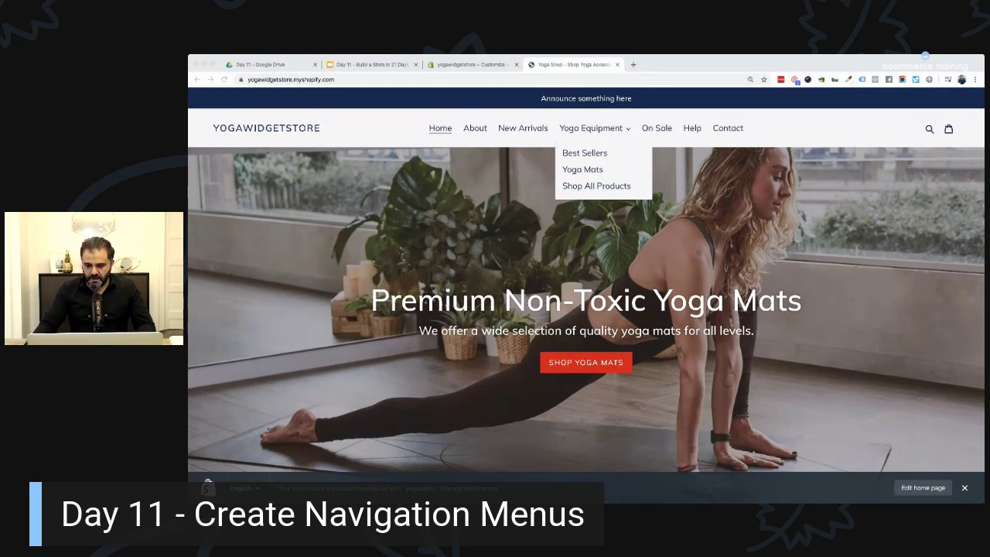
left_click(276, 63)
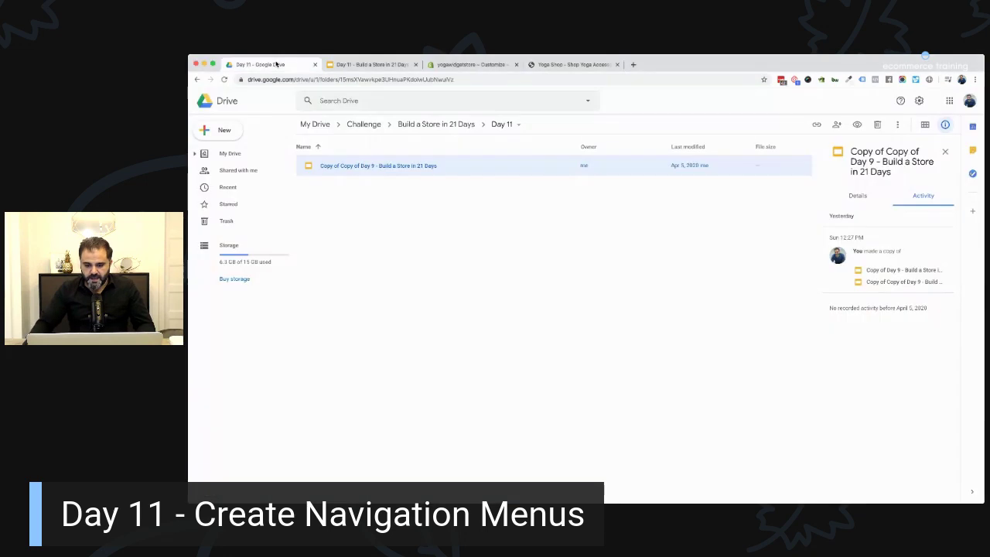
left_click(359, 65)
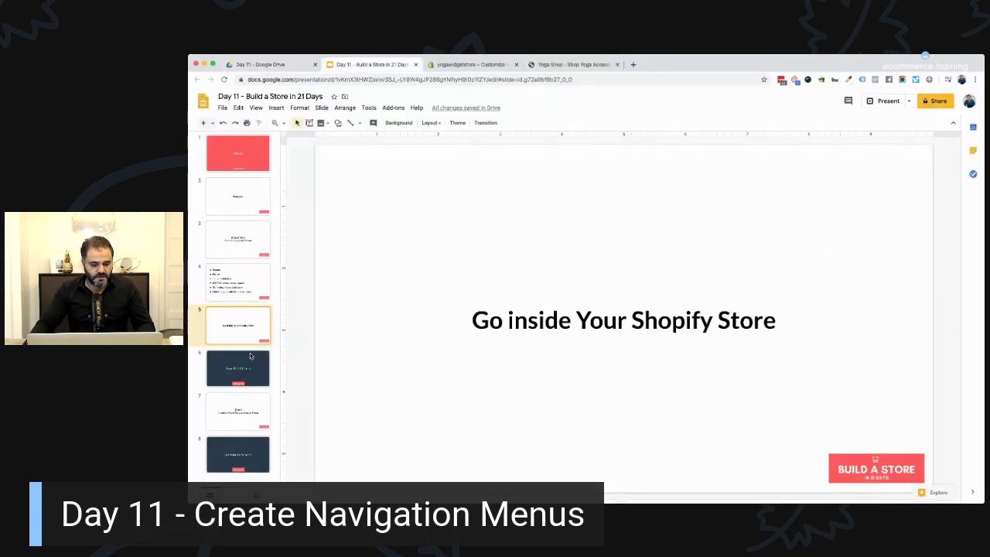
left_click(253, 379)
left_click(247, 413)
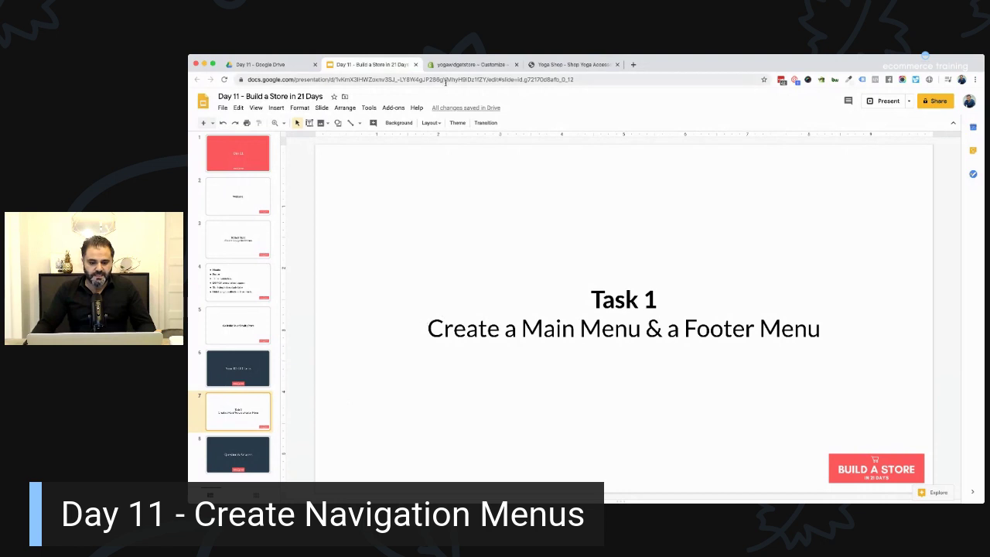
Step: Open facebook.com in a new browser tab and go to the Build a Store in 21 Days group
left_click(633, 66)
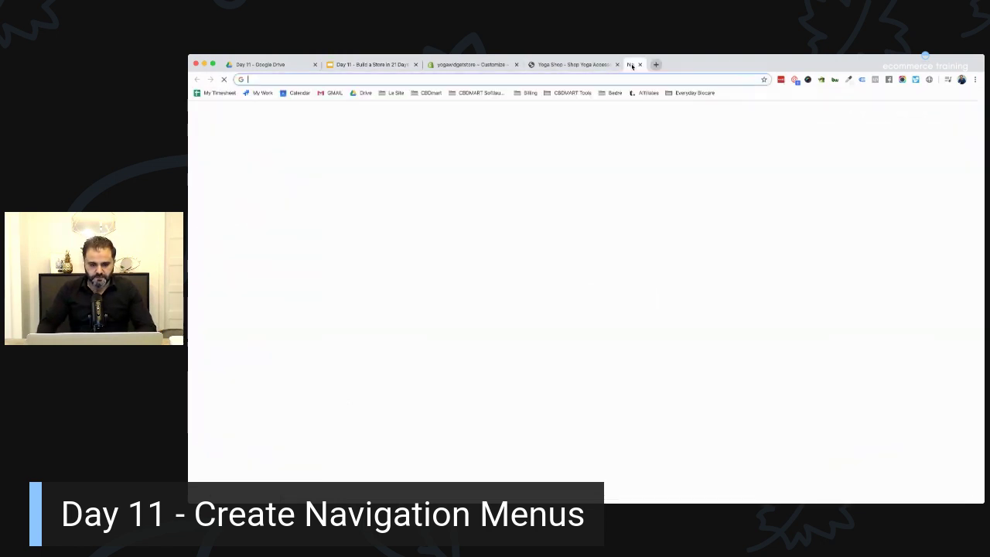
type("facebook.com")
key("Return")
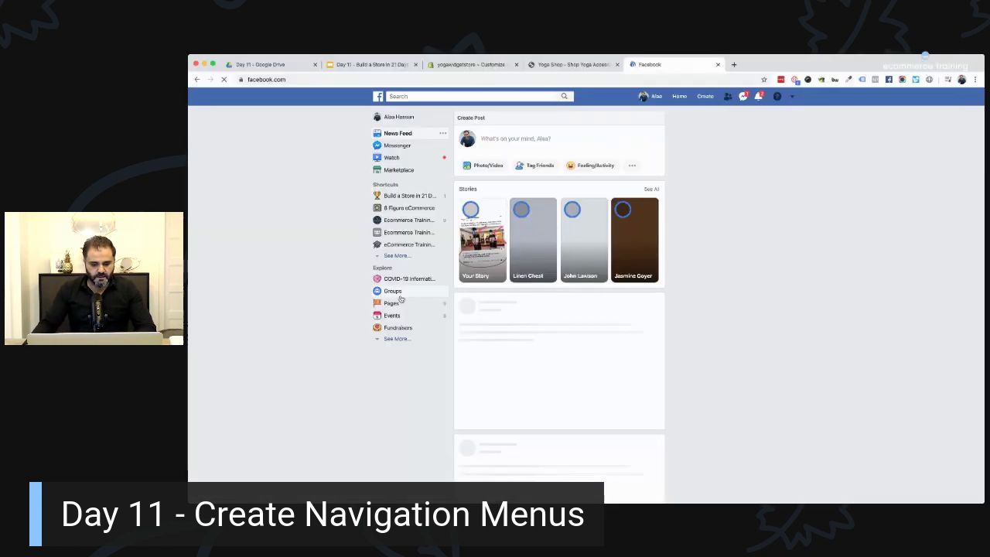
left_click(401, 196)
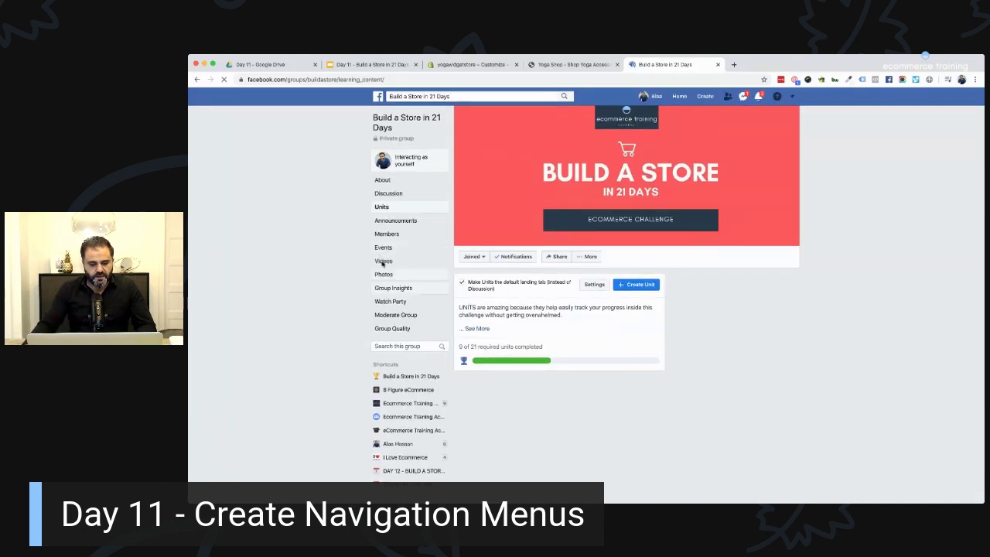
Step: Open the group's DAY 11 - Create Navigation Menus unit and look through its Task #1 post
scroll(536, 365, "down", 6)
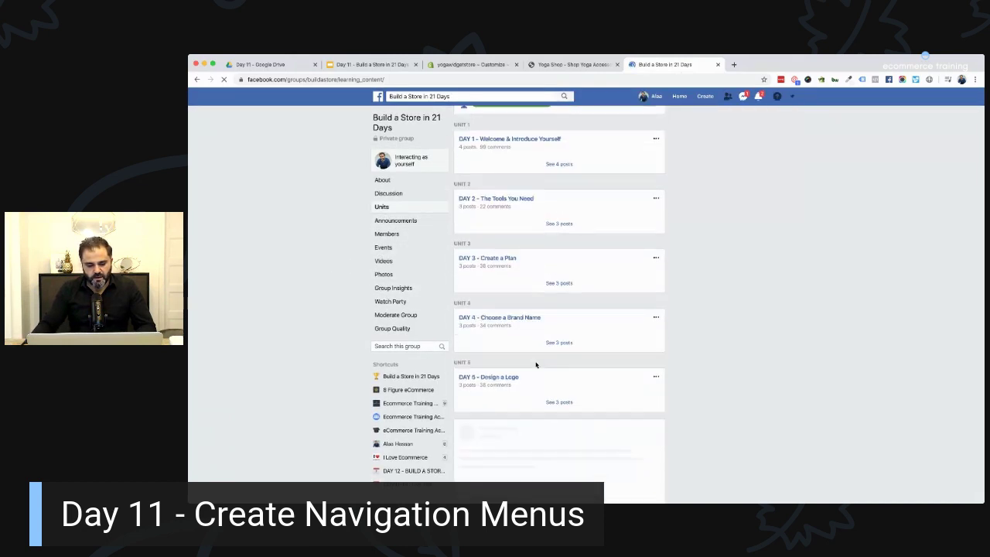
scroll(536, 360, "down", 3)
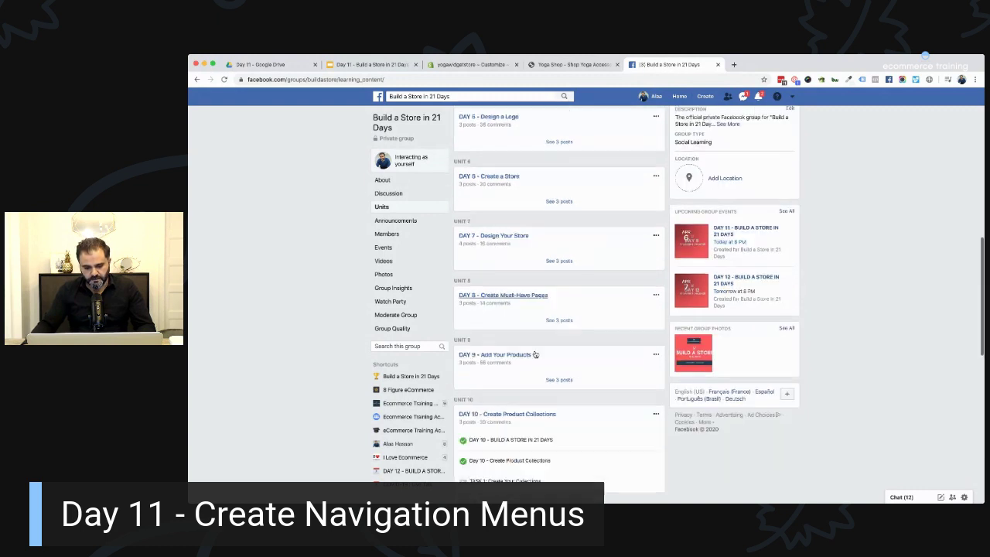
scroll(535, 354, "down", 3)
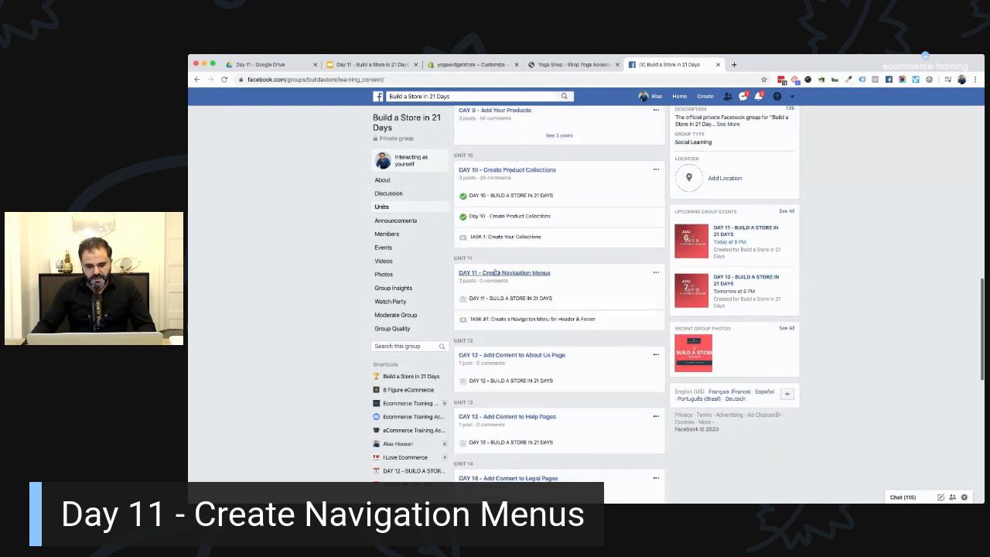
left_click(510, 274)
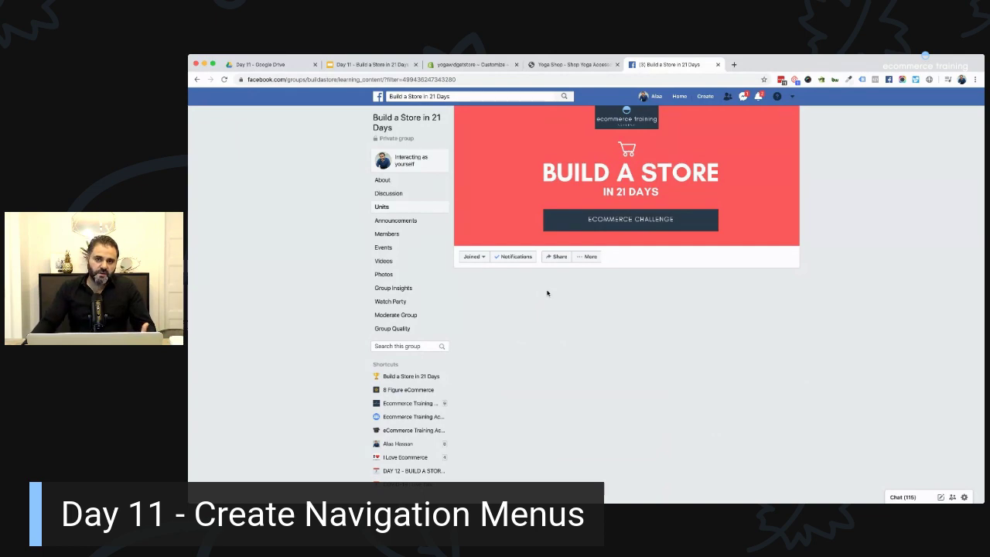
scroll(547, 293, "down", 5)
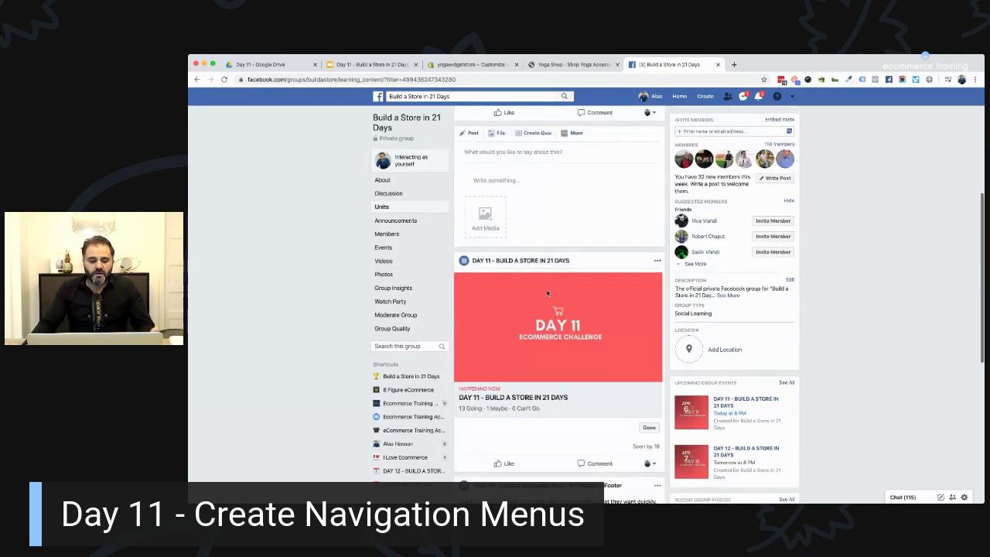
scroll(547, 294, "down", 3)
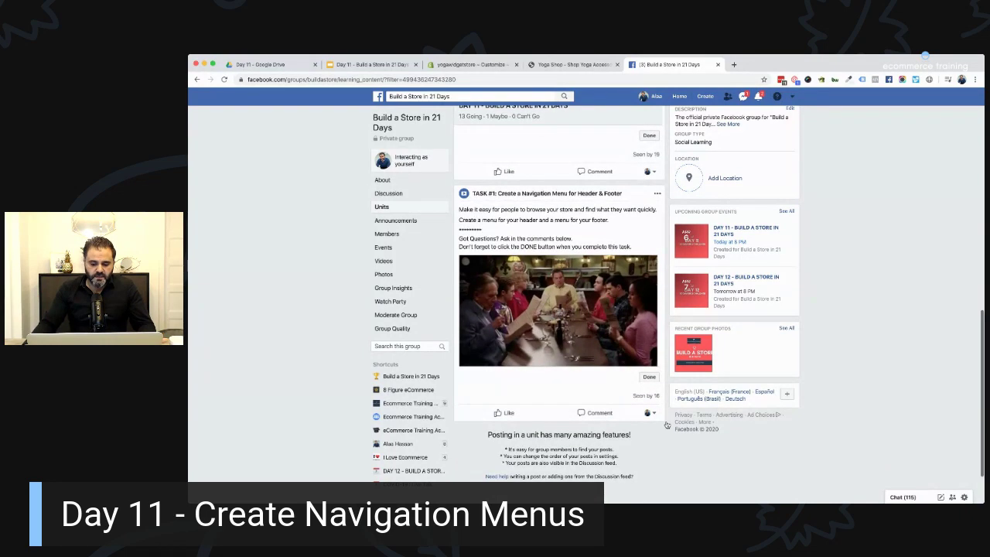
scroll(568, 375, "up", 2)
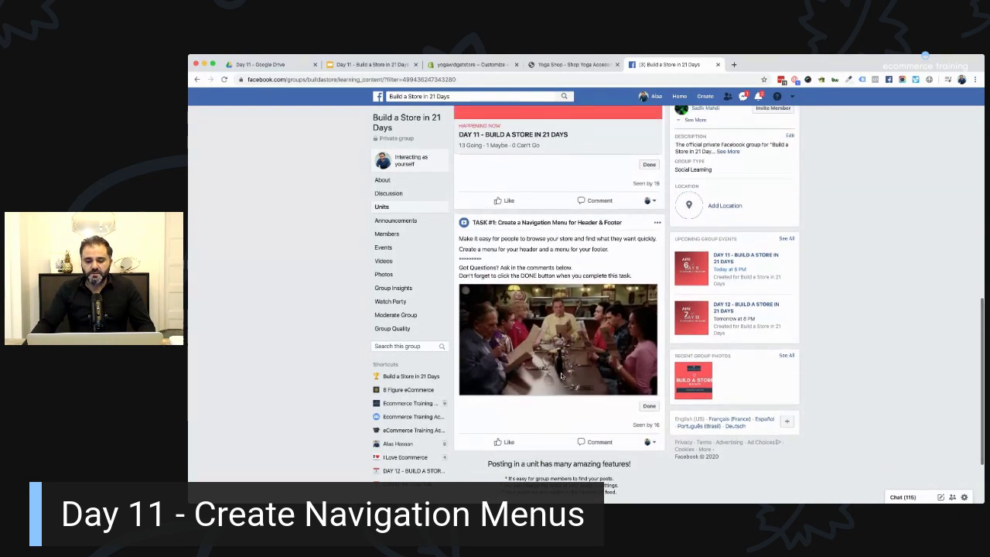
scroll(561, 375, "up", 6)
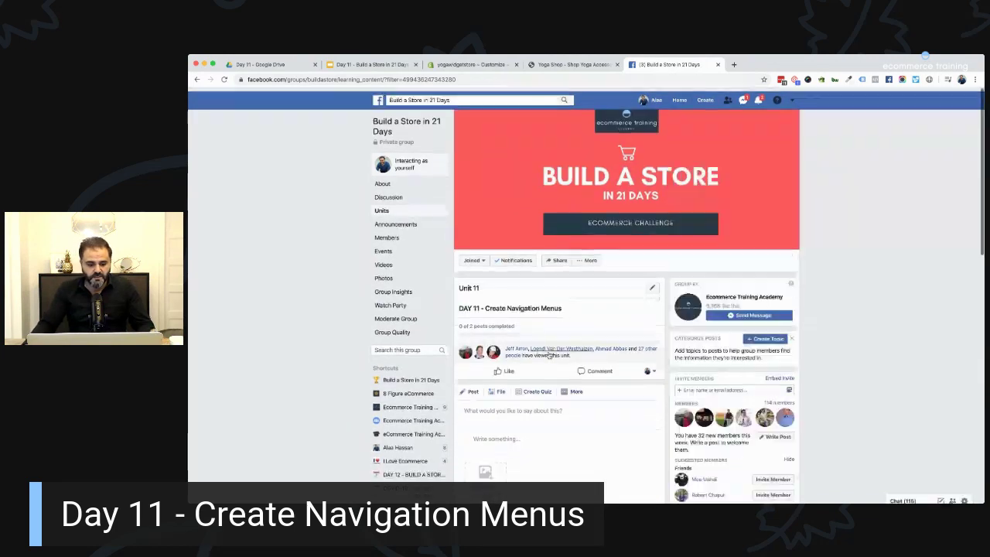
Step: Return to the group's Units list and check the progress of required units completed
left_click(382, 206)
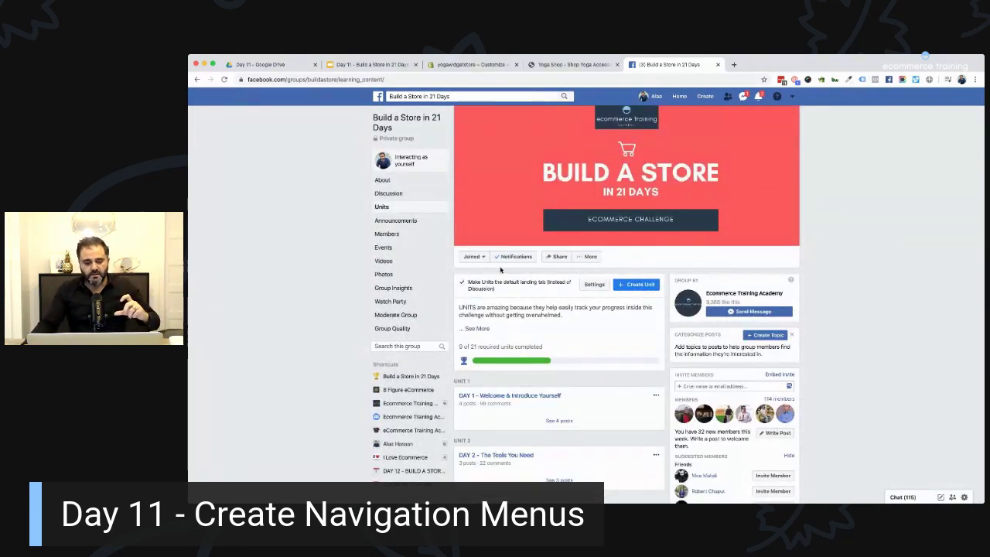
scroll(501, 270, "down", 2)
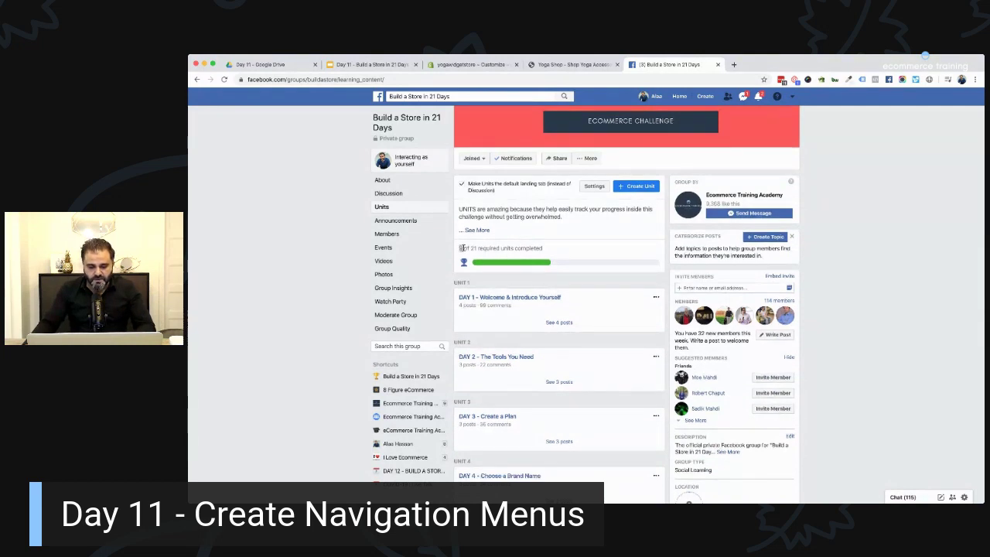
left_click_drag(461, 247, 544, 250)
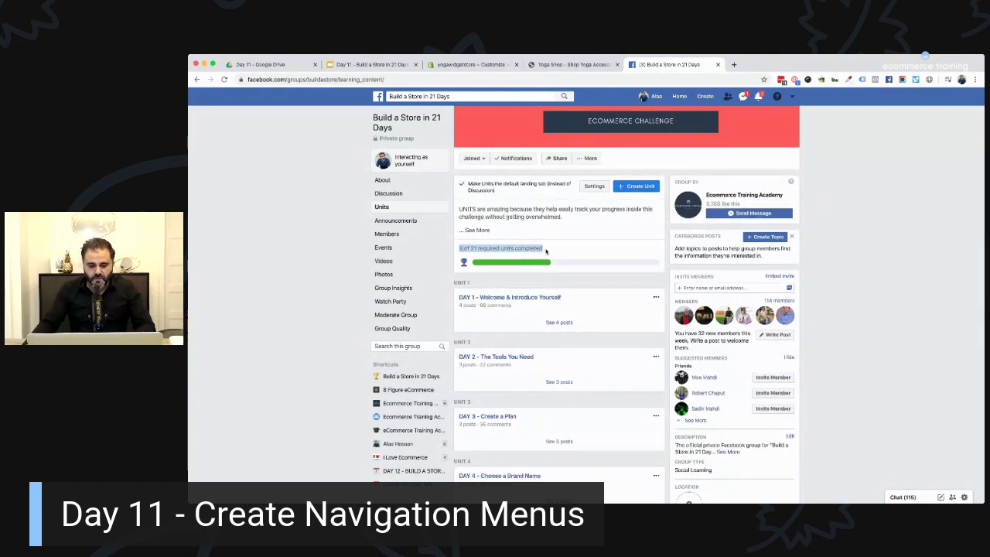
left_click(338, 259)
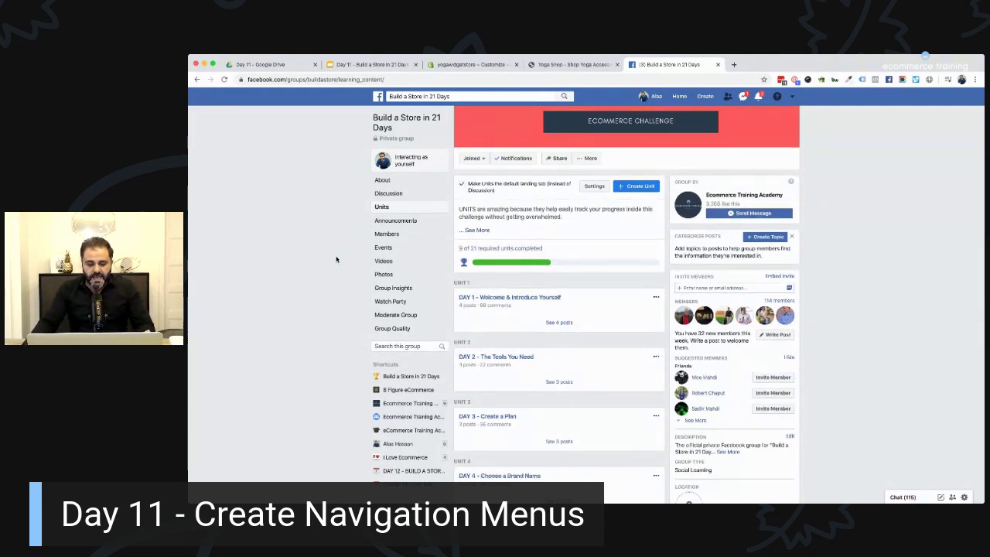
Step: Look through the group's upcoming events up to Day 21 and open the group's Discussion page
left_click(400, 247)
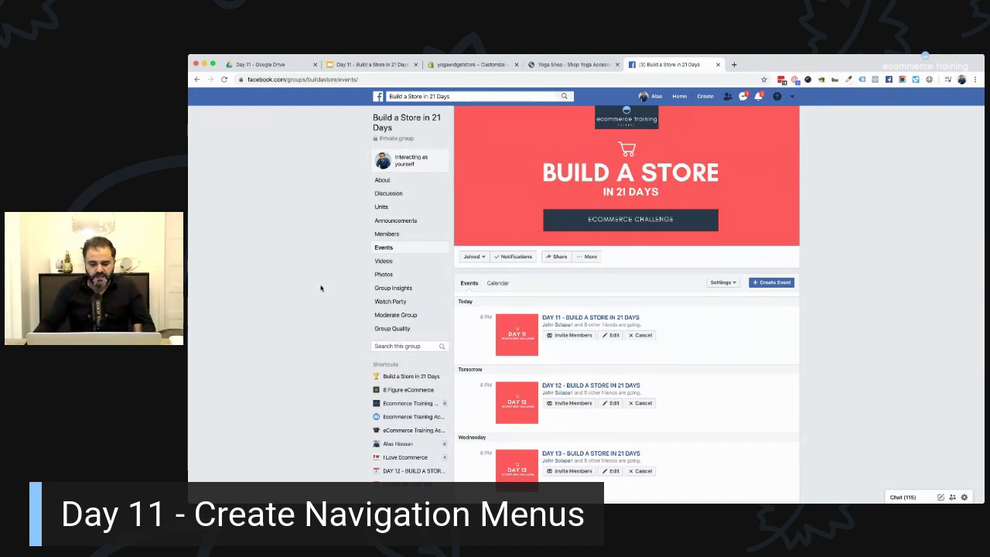
scroll(487, 280, "down", 5)
scroll(488, 280, "down", 8)
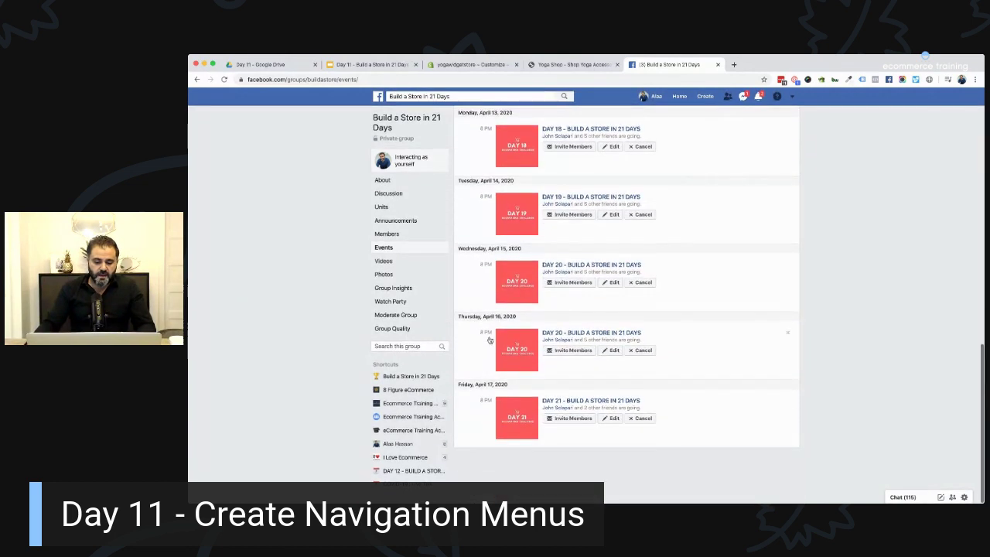
scroll(317, 250, "up", 13)
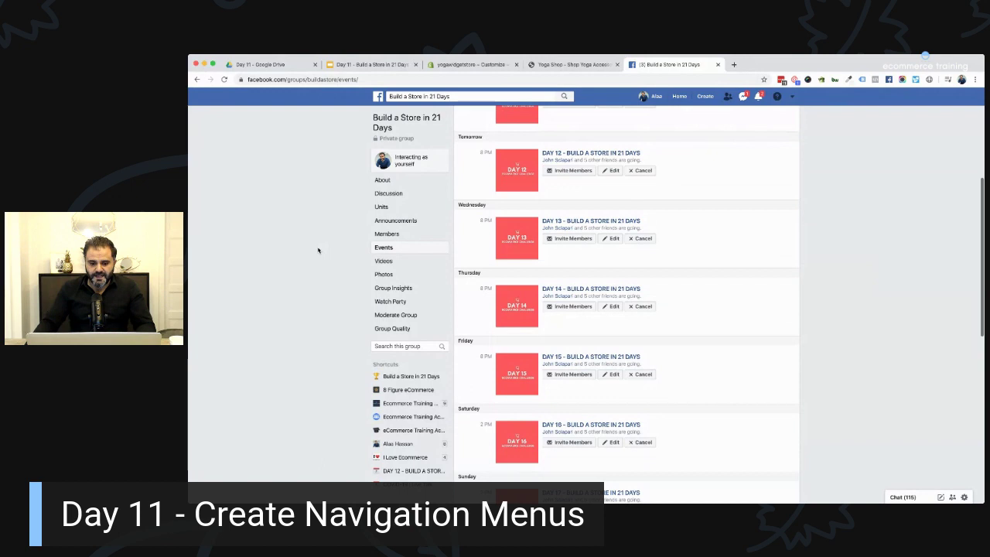
left_click(388, 193)
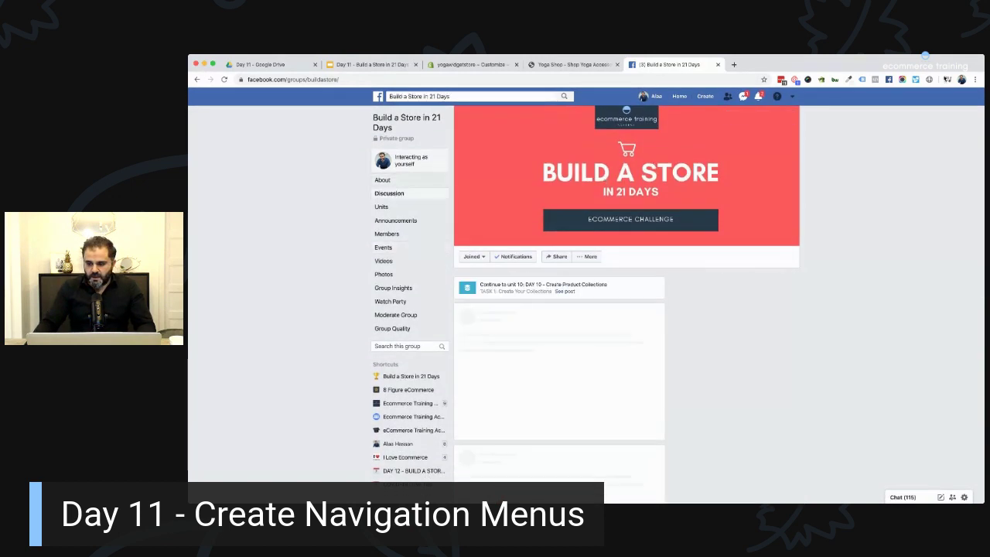